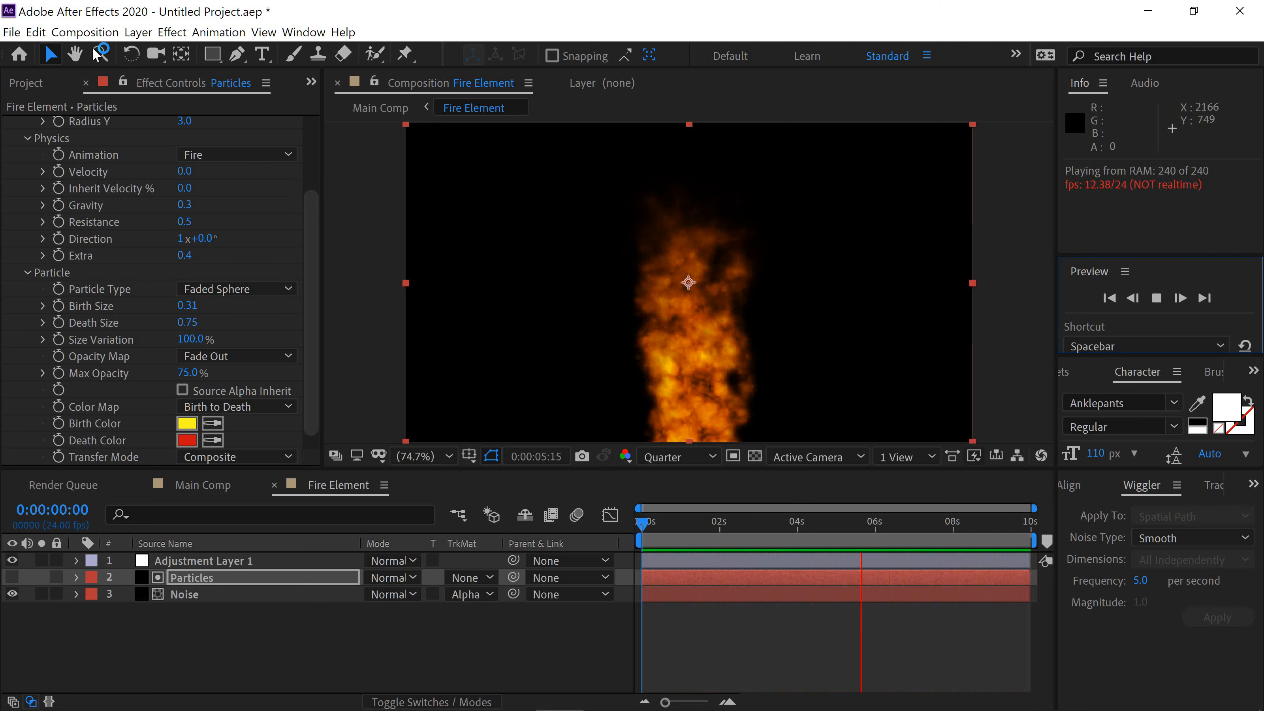
click(13, 34)
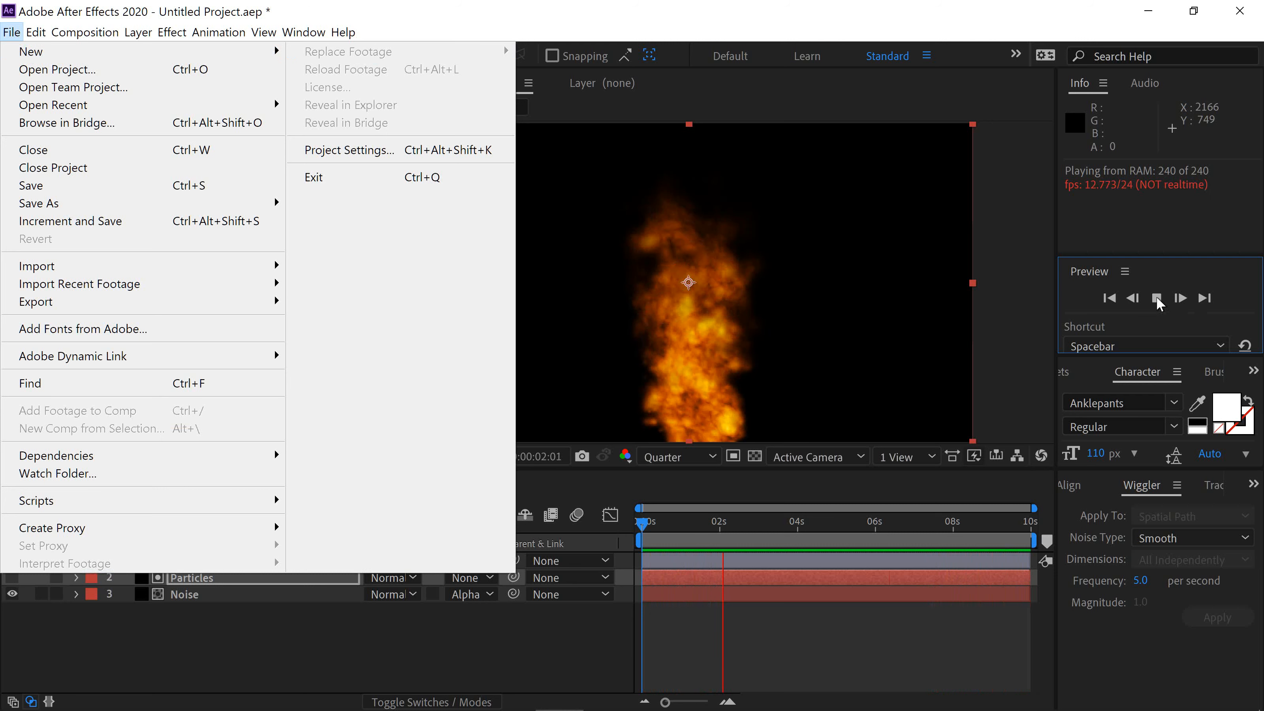
click(592, 709)
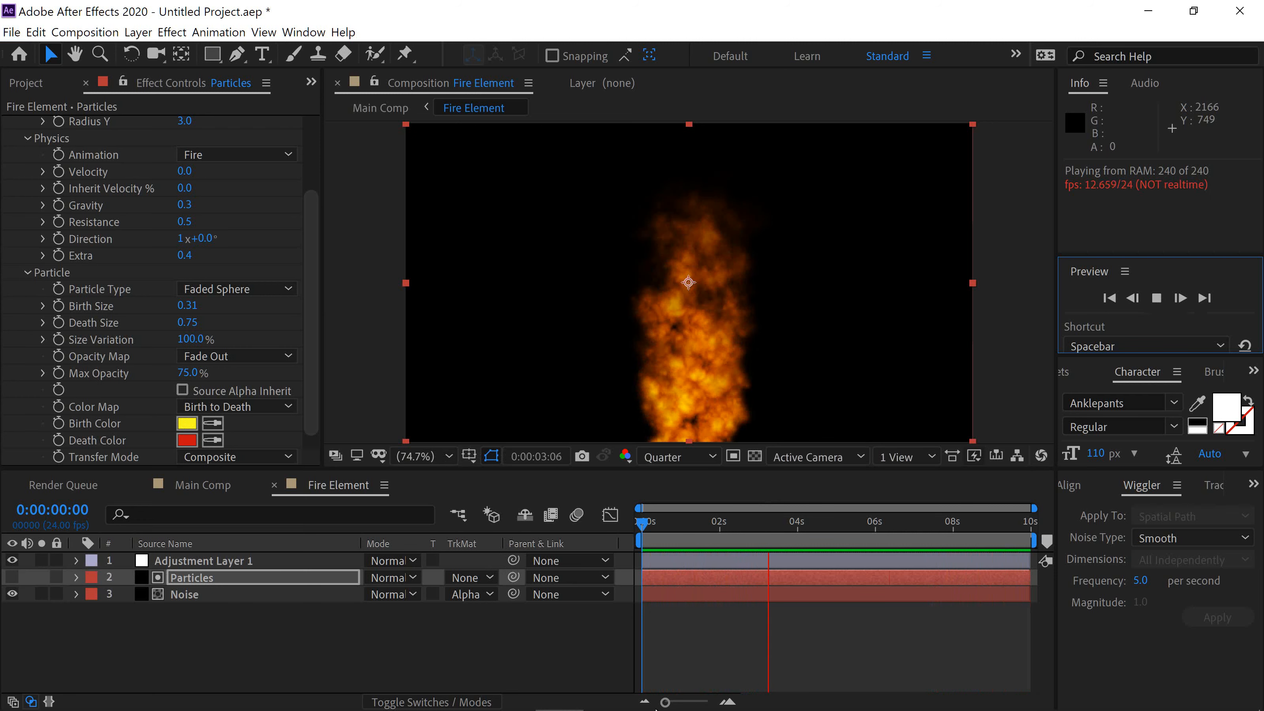
mouse_move(590, 709)
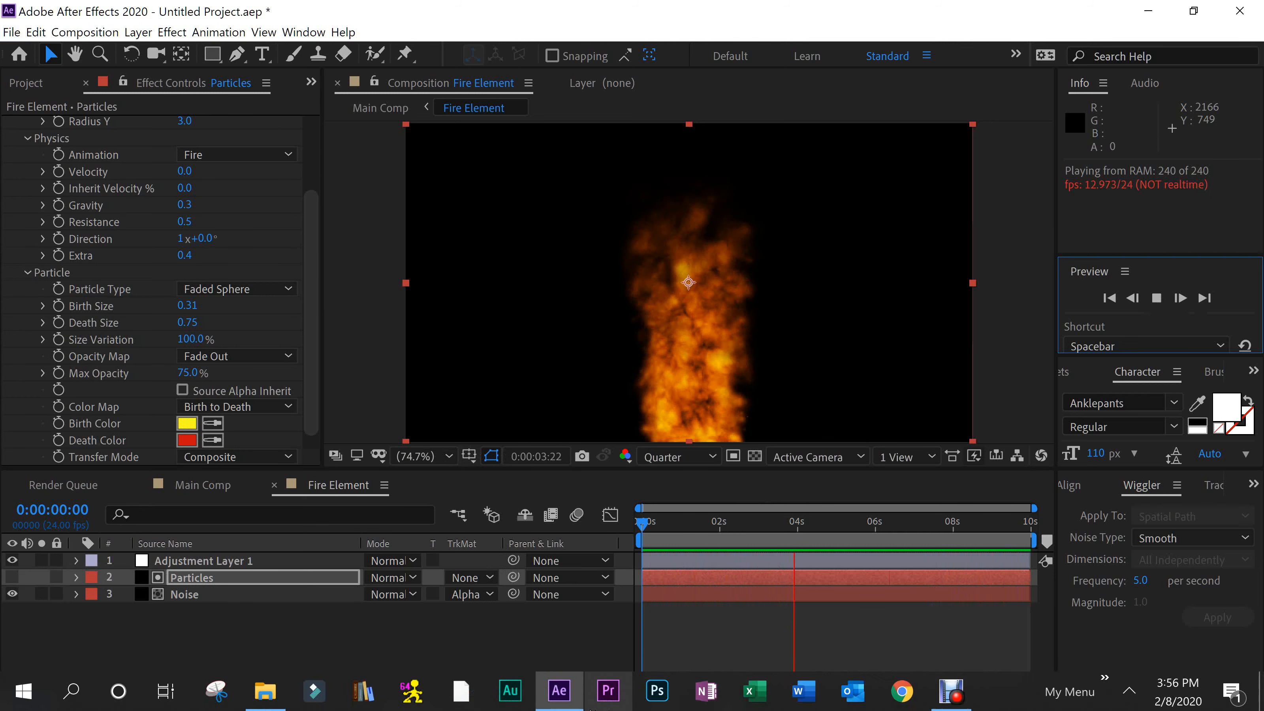
right_click(552, 697)
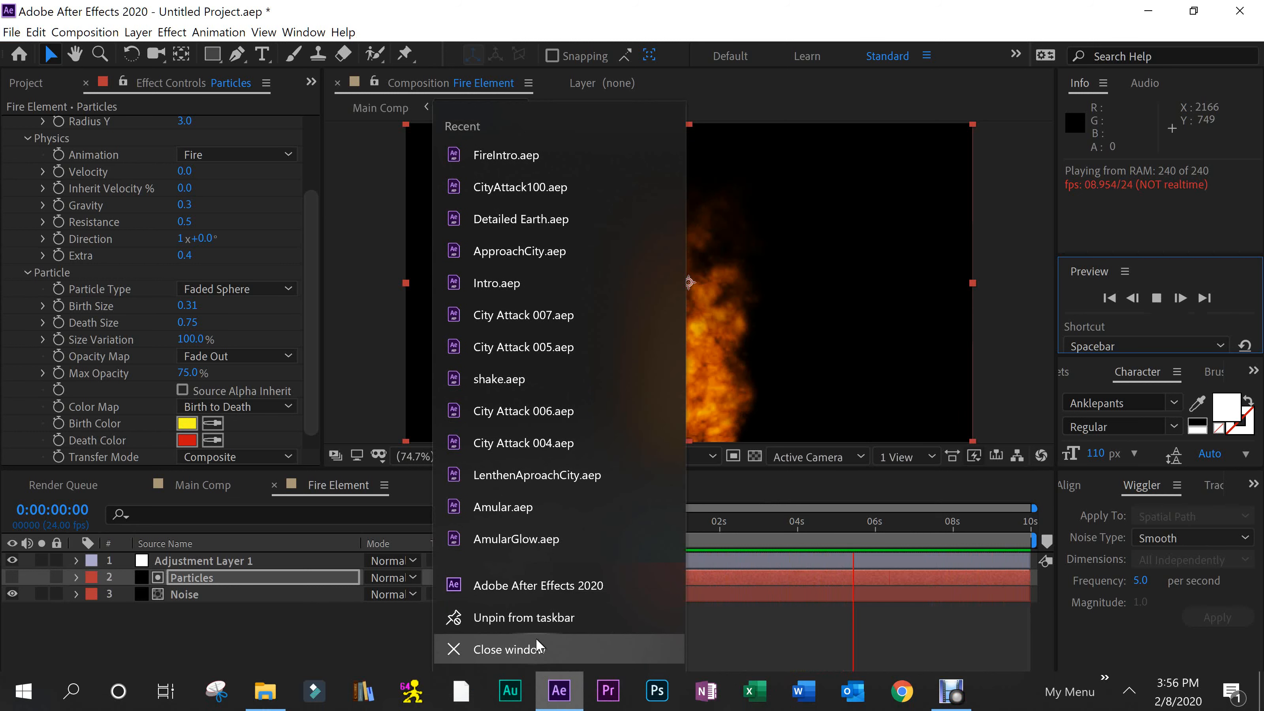
click(536, 648)
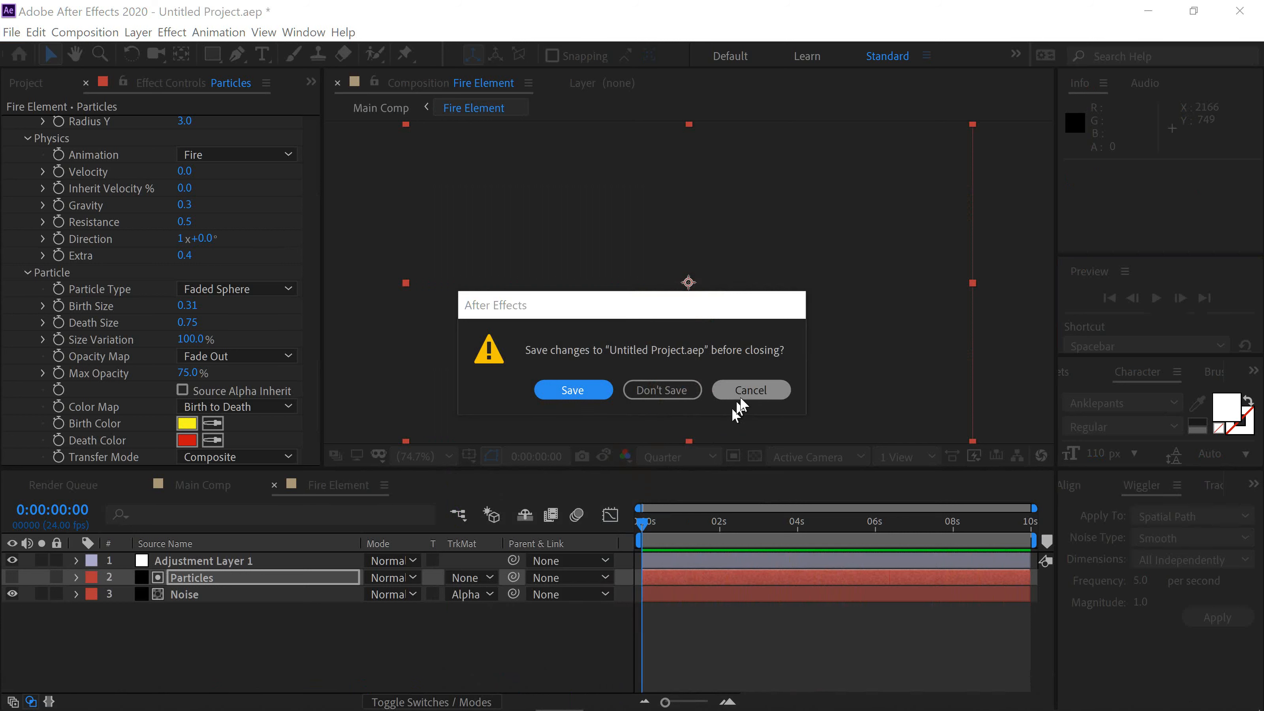
click(743, 390)
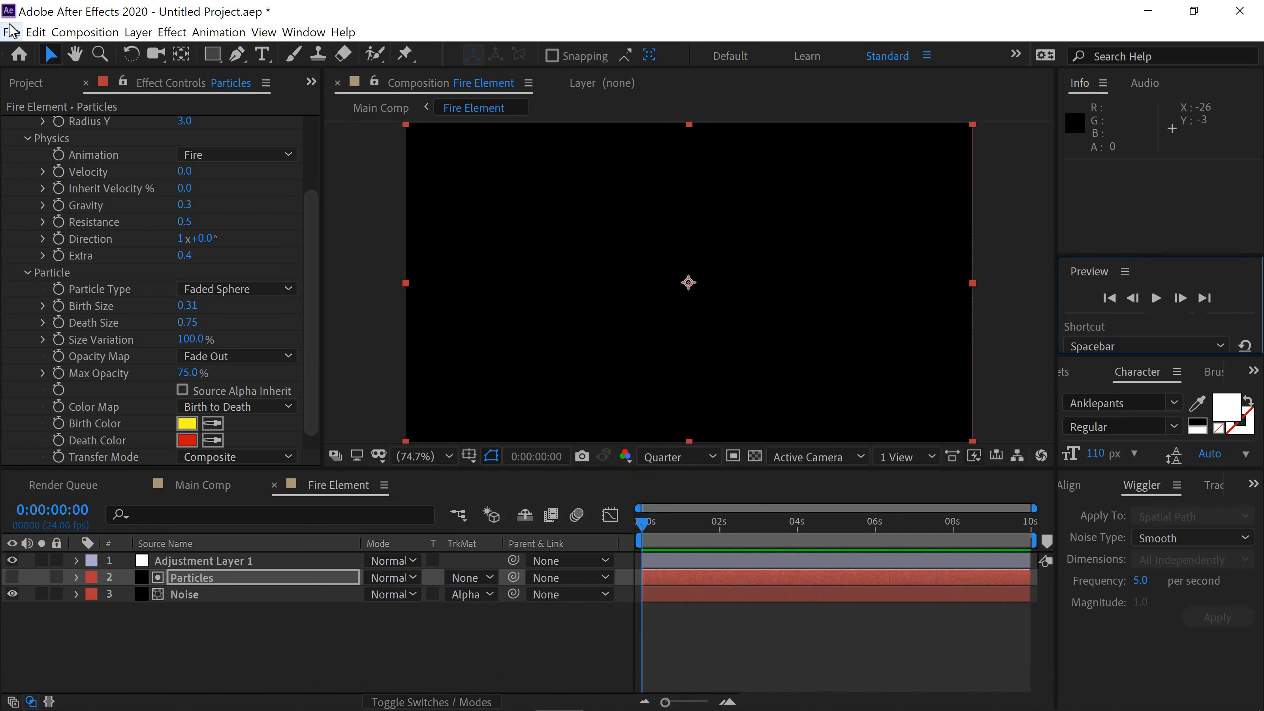
Start a new project, discarding the unsaved changes to the current one.
click(12, 33)
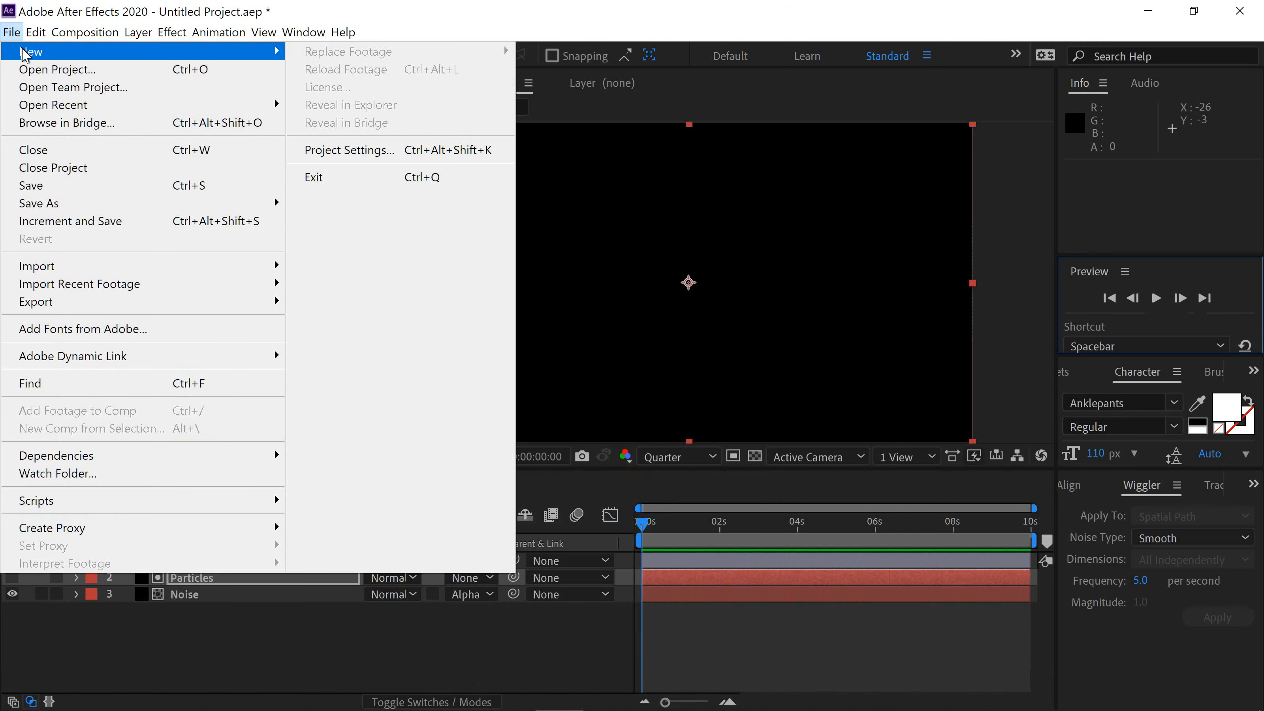
mouse_move(110, 61)
click(393, 52)
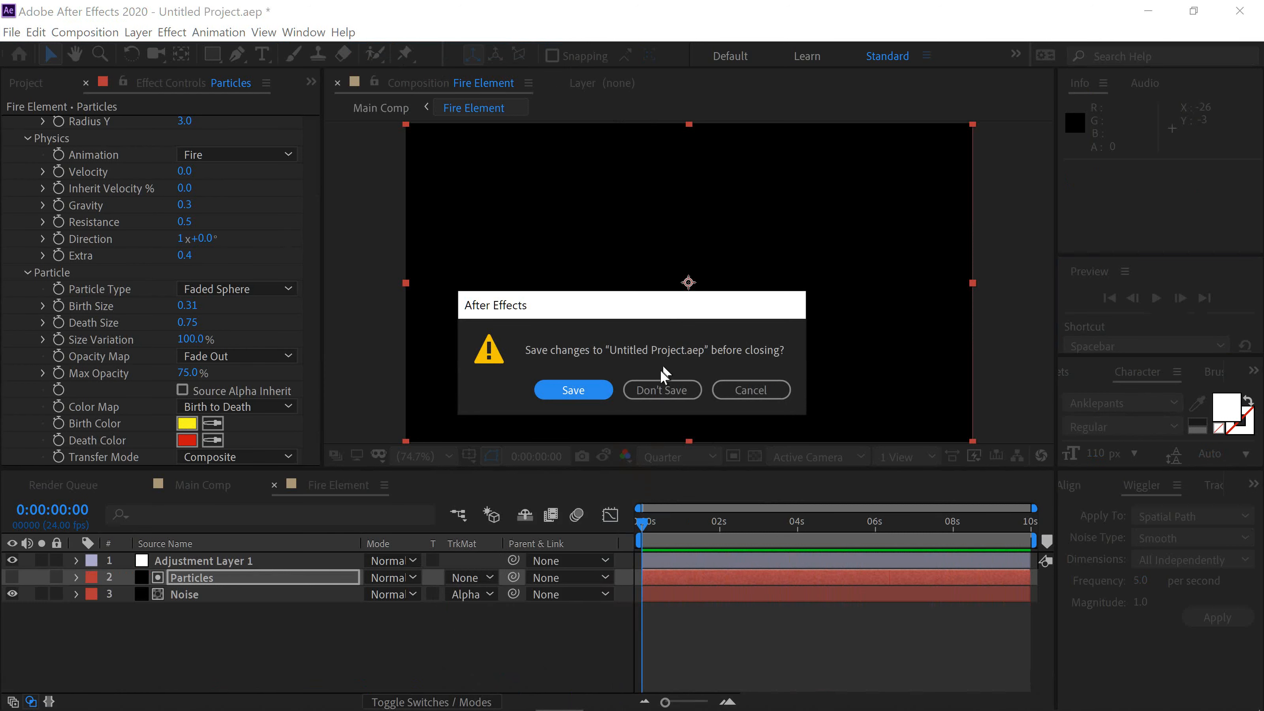
click(653, 387)
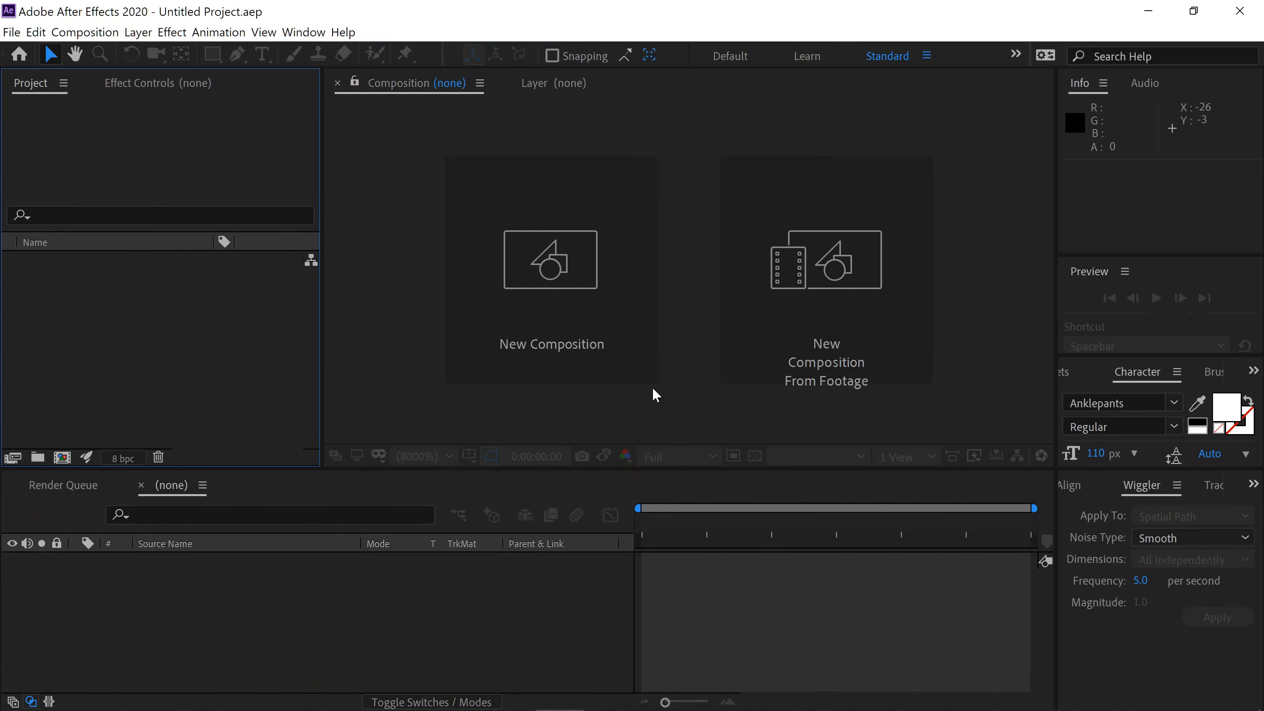
Create a 10-second HDTV 1080 24 composition with the default settings and add a black 1920 × 1080 solid named Particle.
click(592, 302)
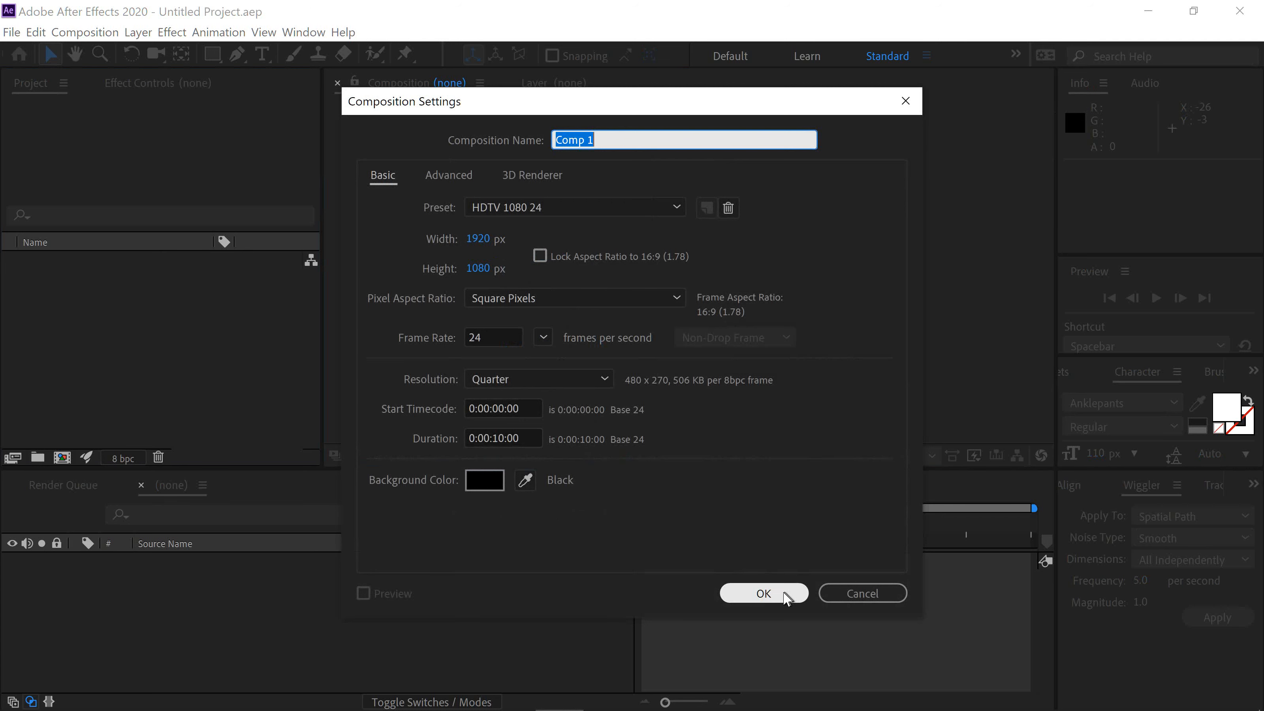
click(764, 593)
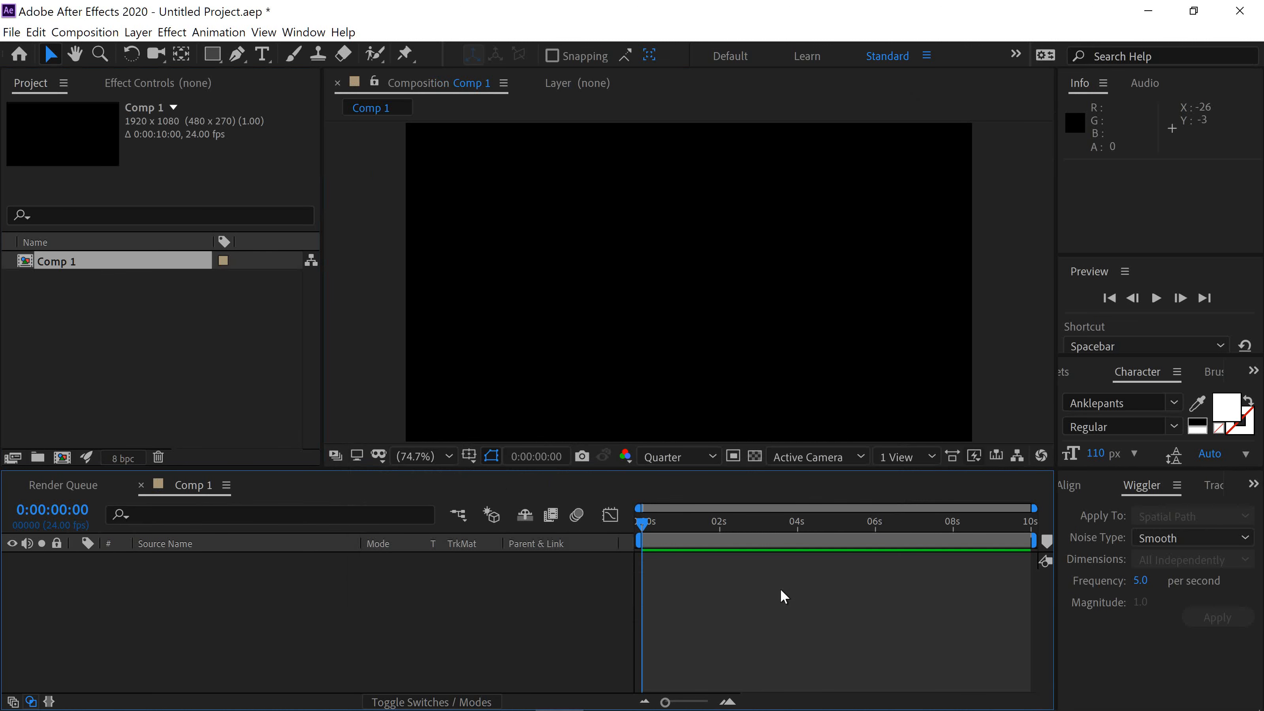
key(ctrl+y)
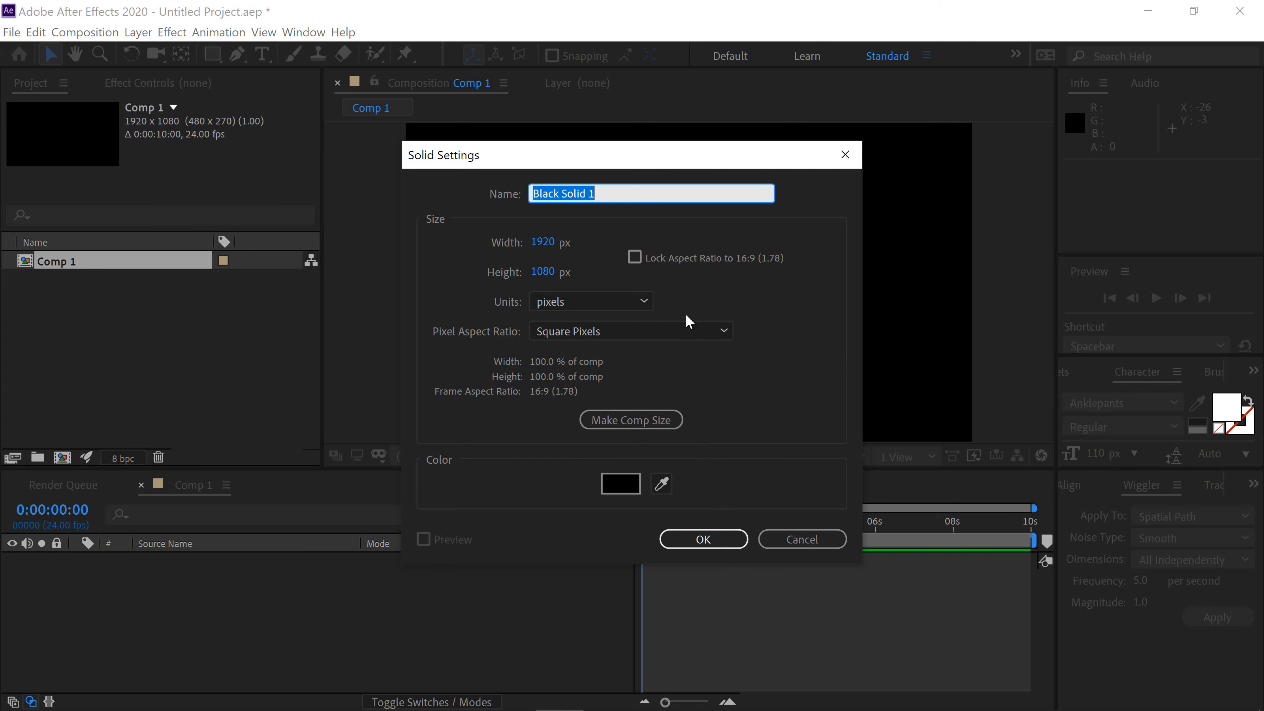
text(Particle)
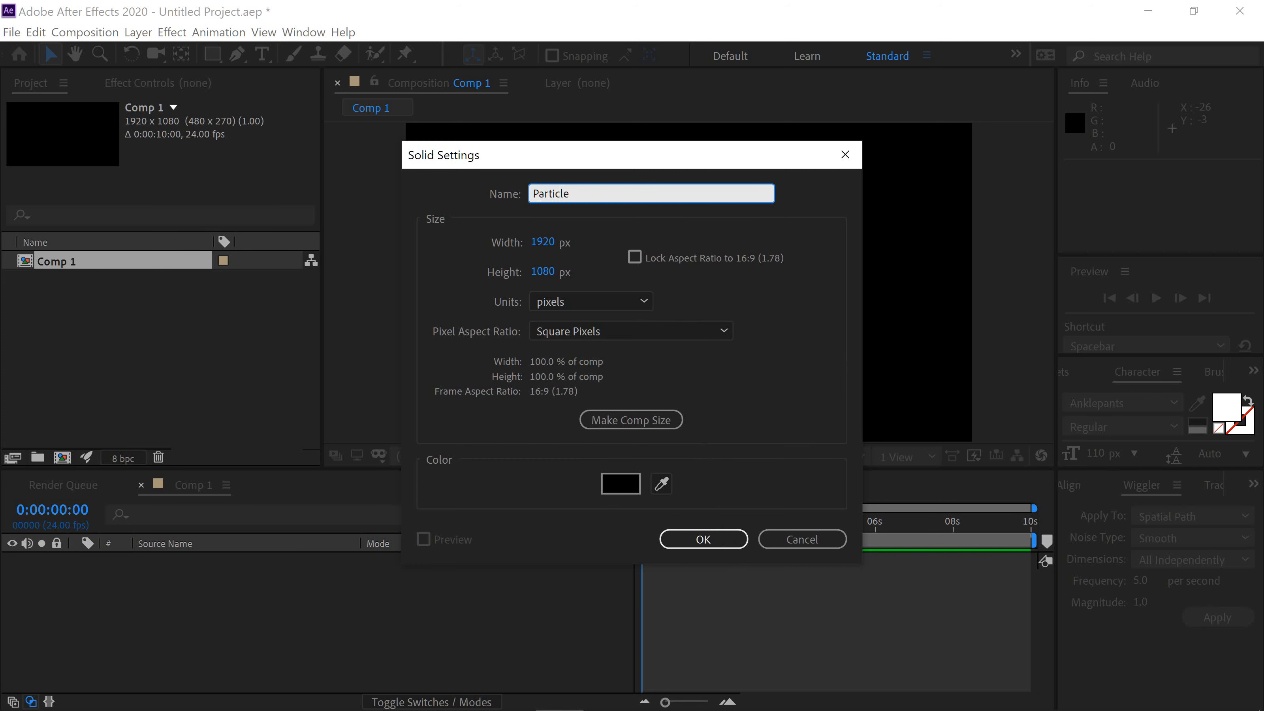
key(Return)
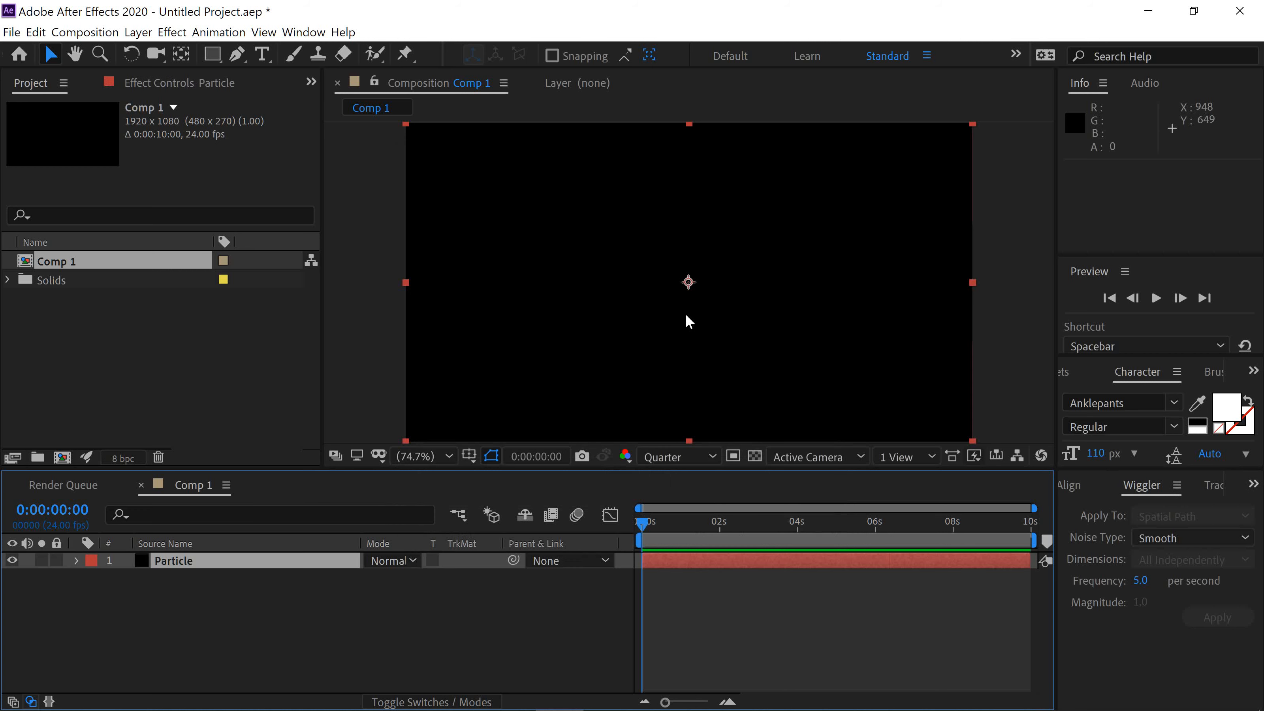
Apply the CC Particle Systems II effect to the Particle solid and move the current time to 0:00:02:19.
key(ctrl+space)
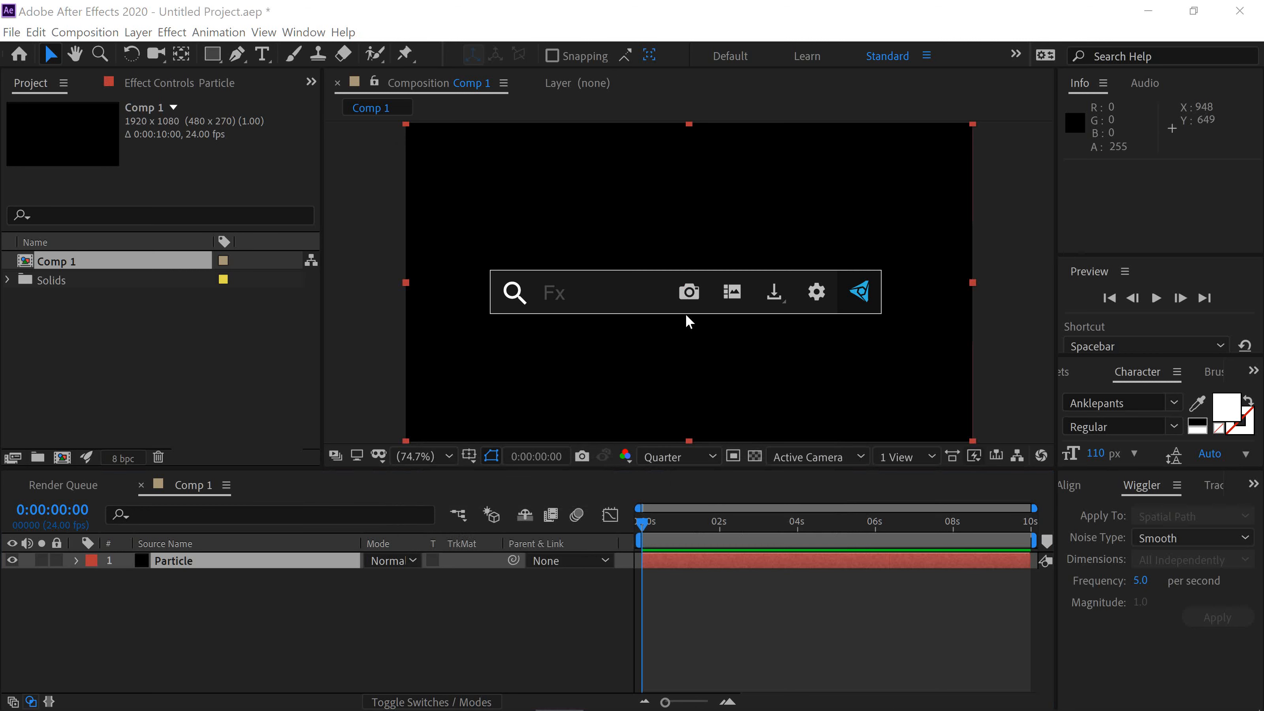
text(par)
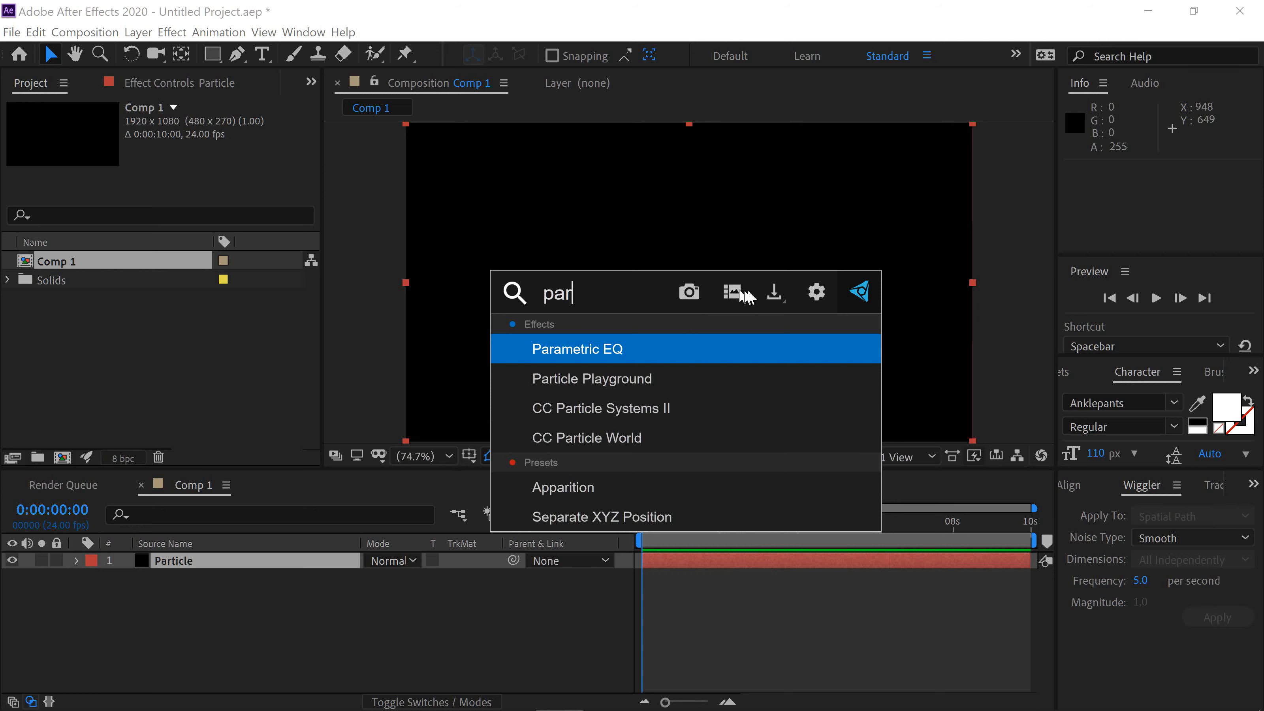
click(678, 410)
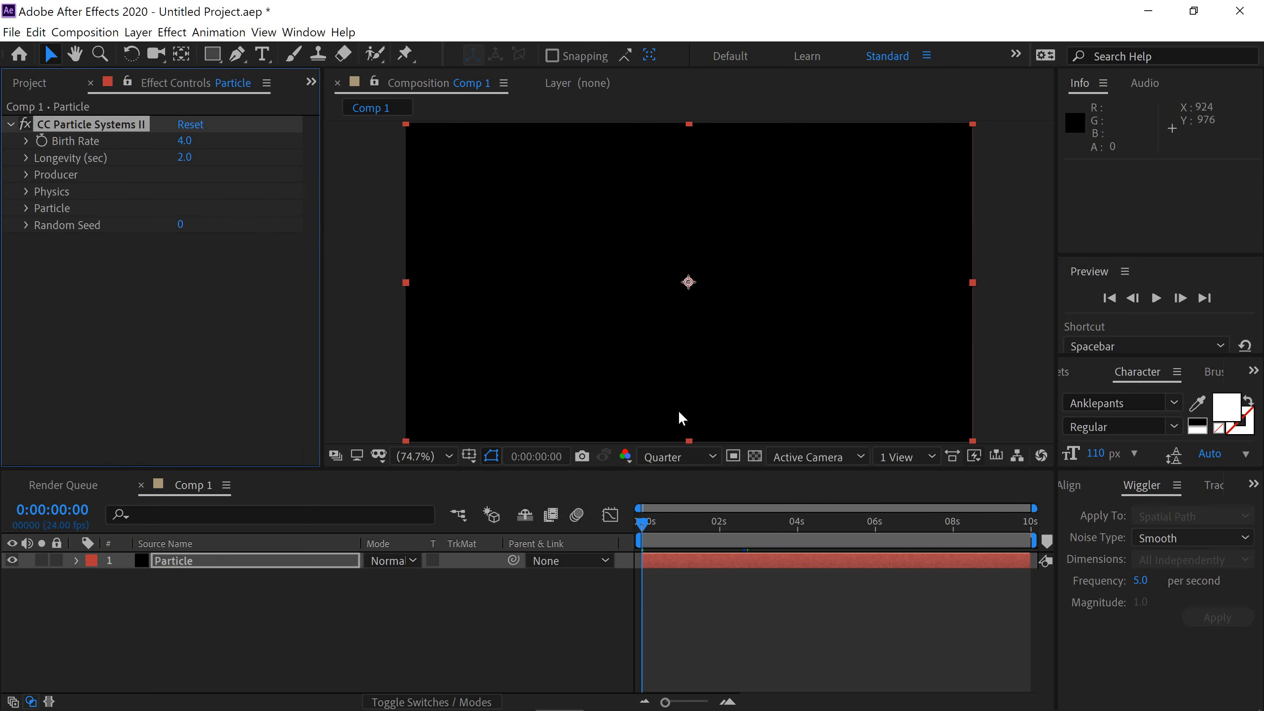
click(749, 529)
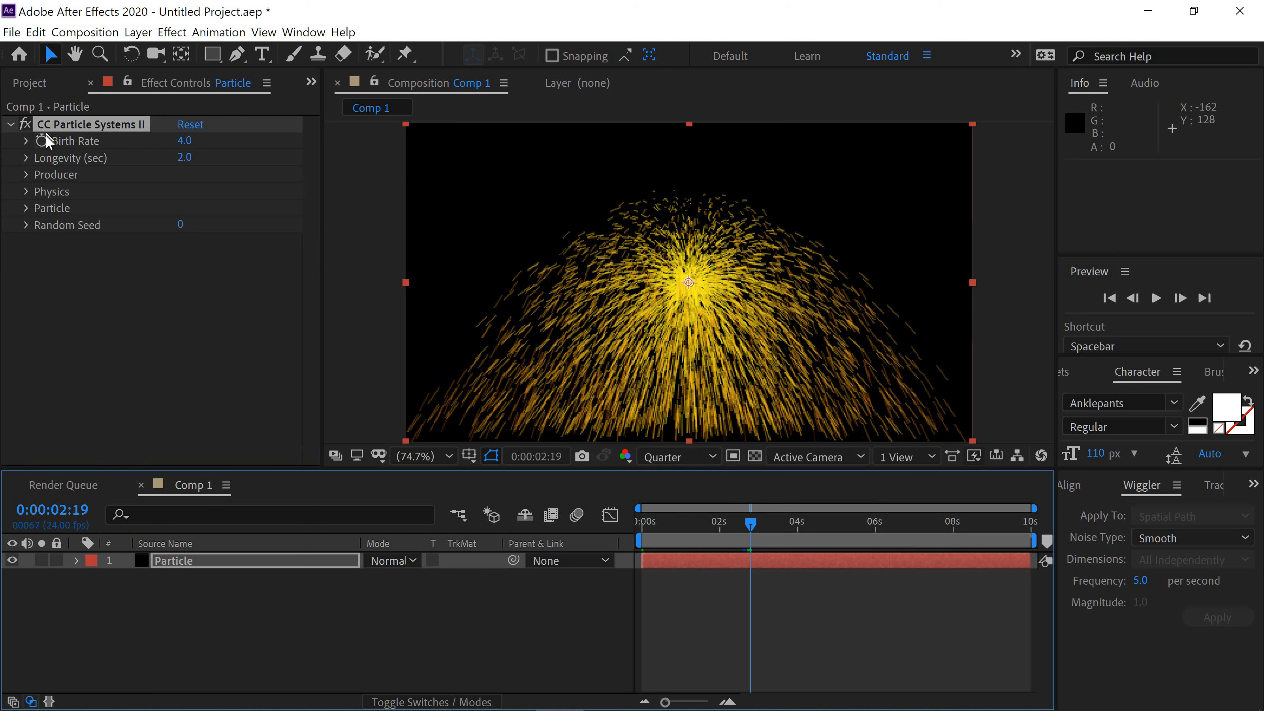
Place the particle producer horizontally centred just below the frame's bottom edge, at about 964.2, 1155.1.
click(26, 174)
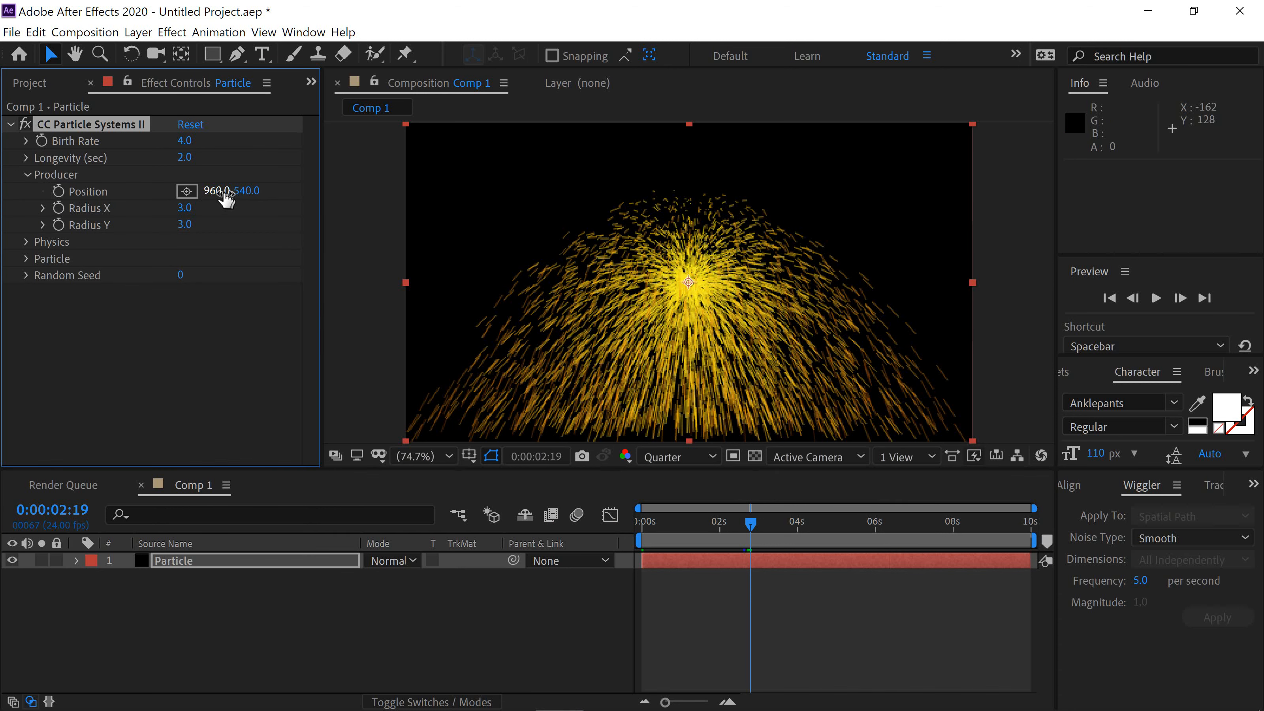
click(184, 196)
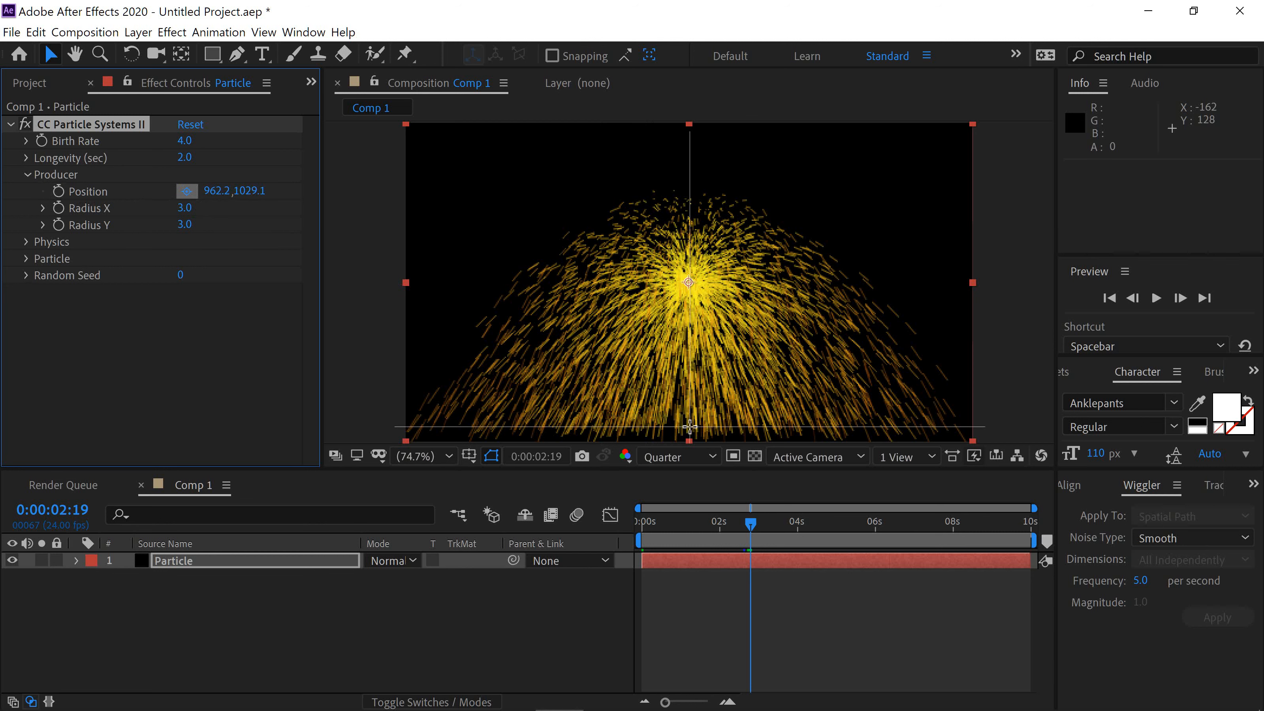
click(689, 426)
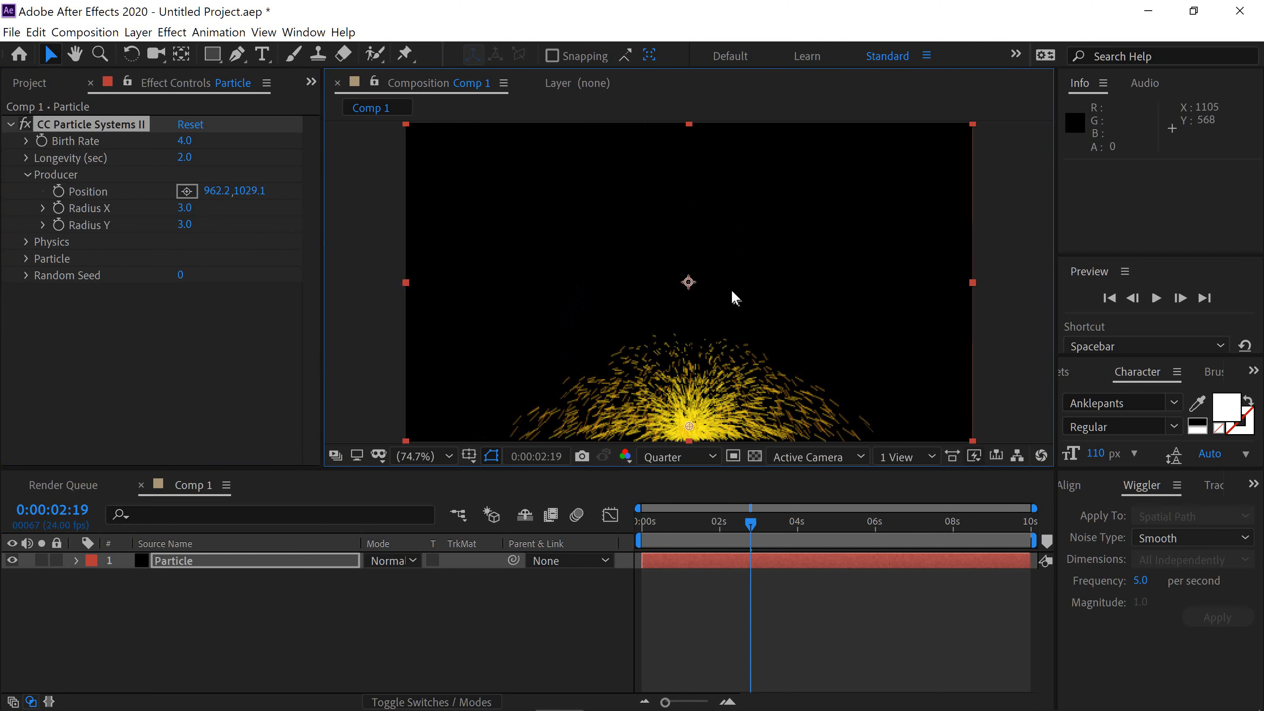
key(comma)
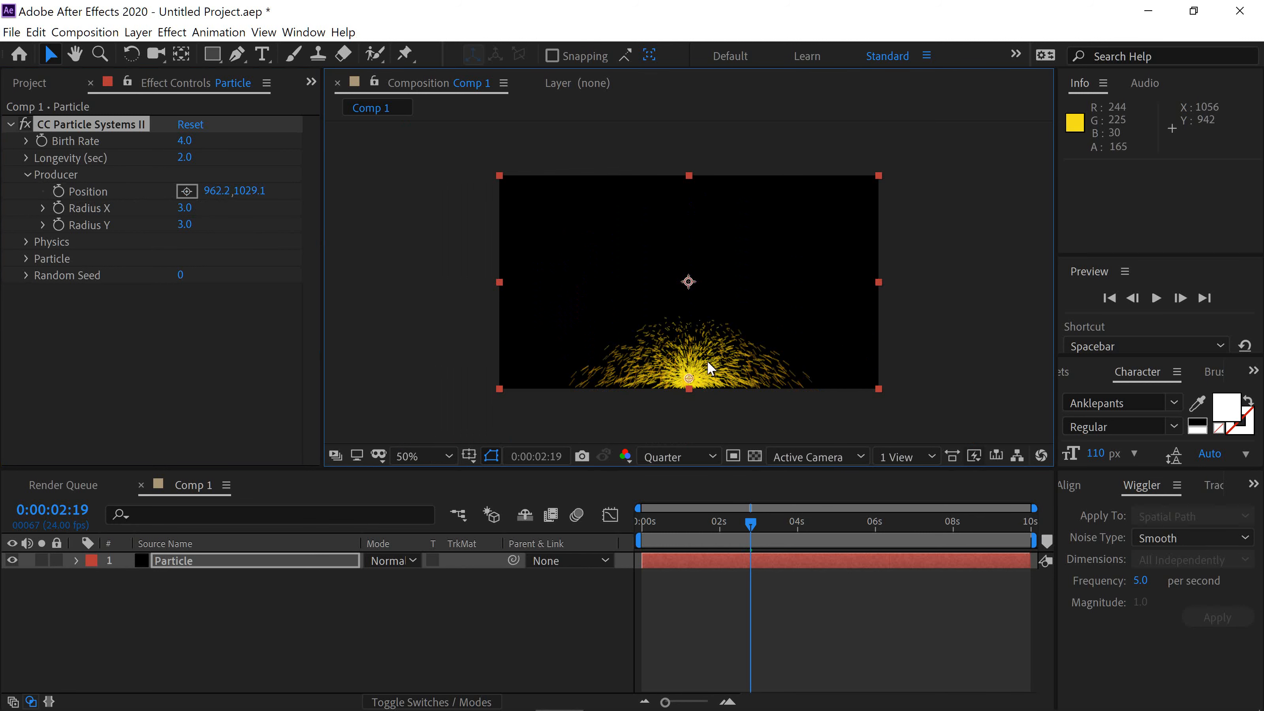
drag(689, 378, 690, 400)
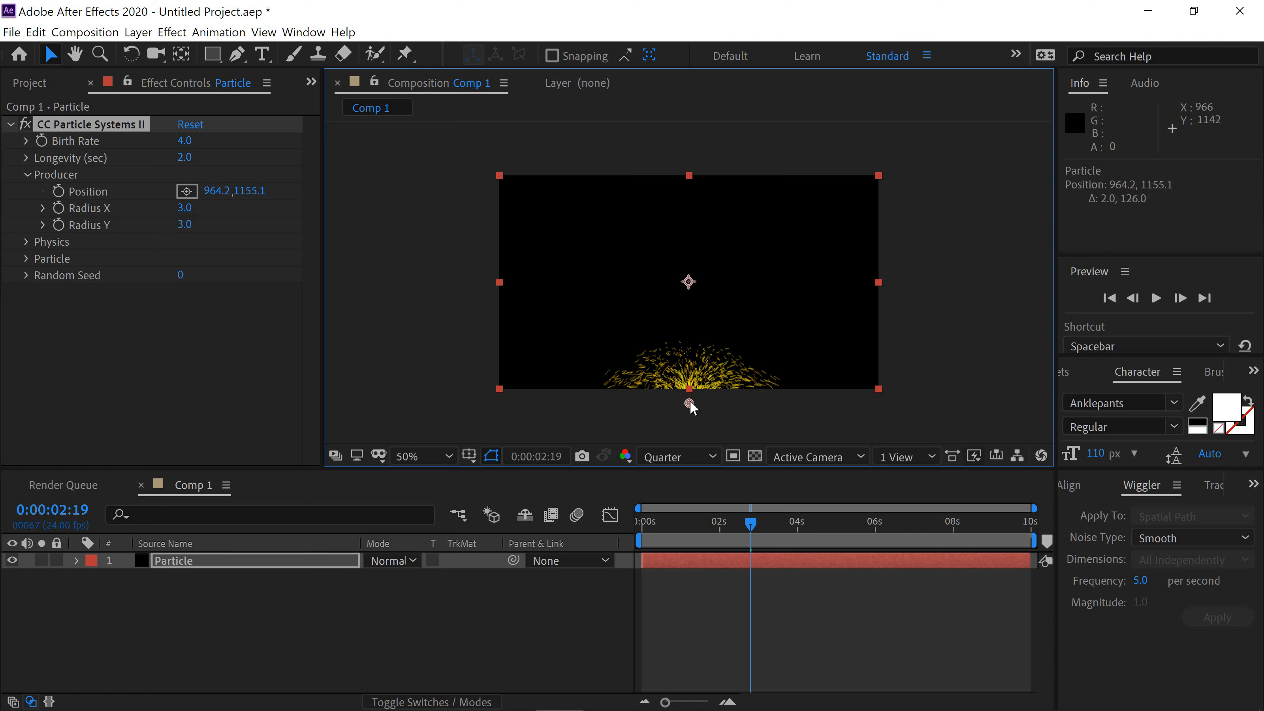
key(shift+/)
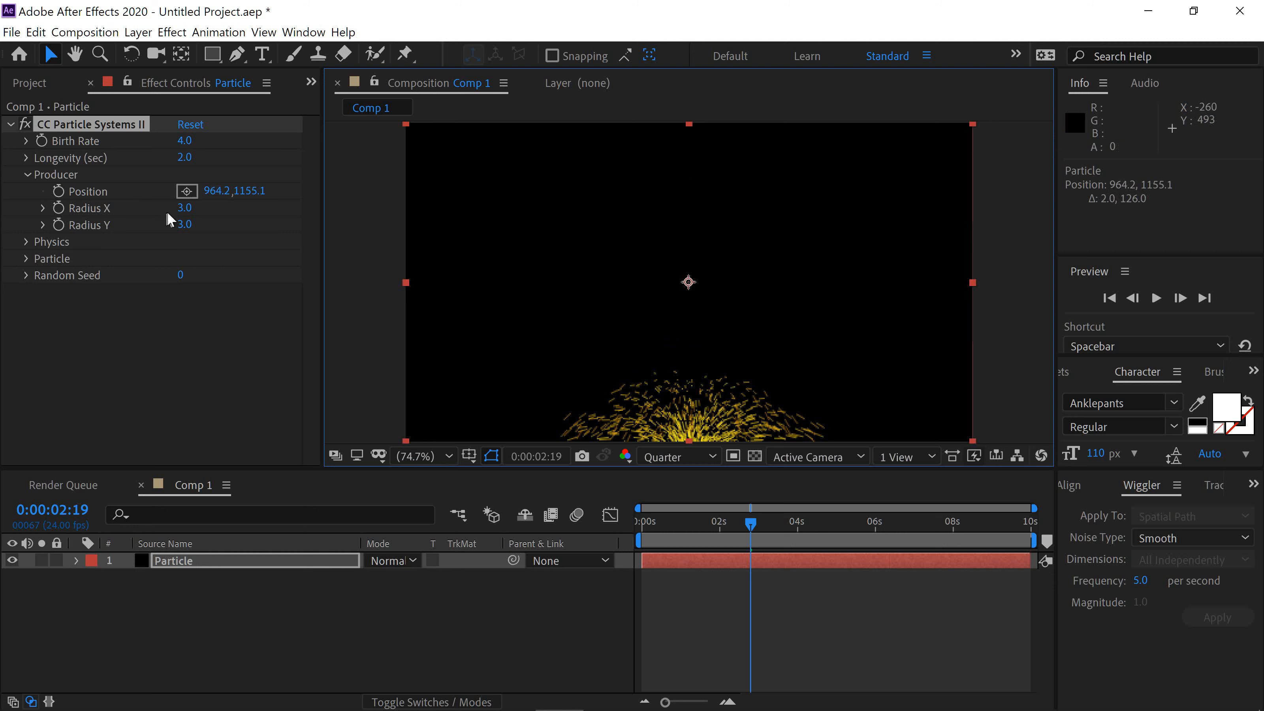
Set the producer's Radius X to 10.
click(182, 209)
text(10)
key(Return)
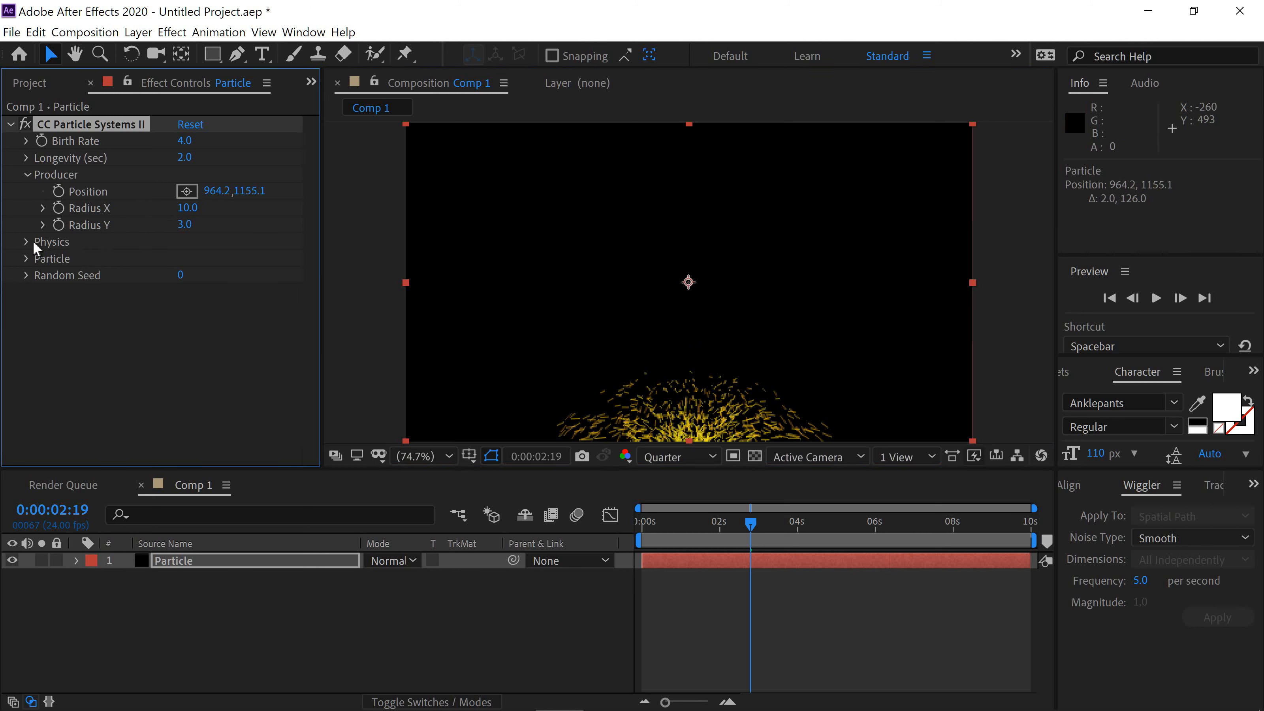
click(26, 175)
Set the particle physics animation to Fire and its velocity to 0.
click(27, 192)
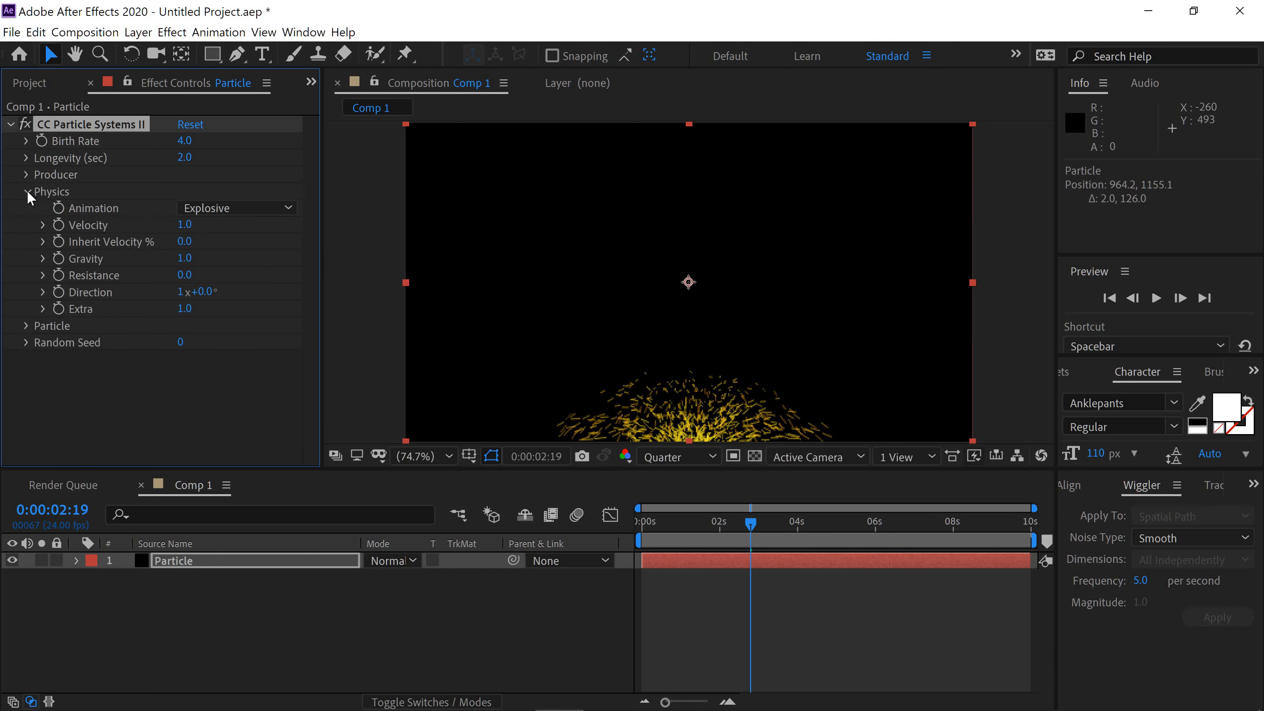
click(289, 210)
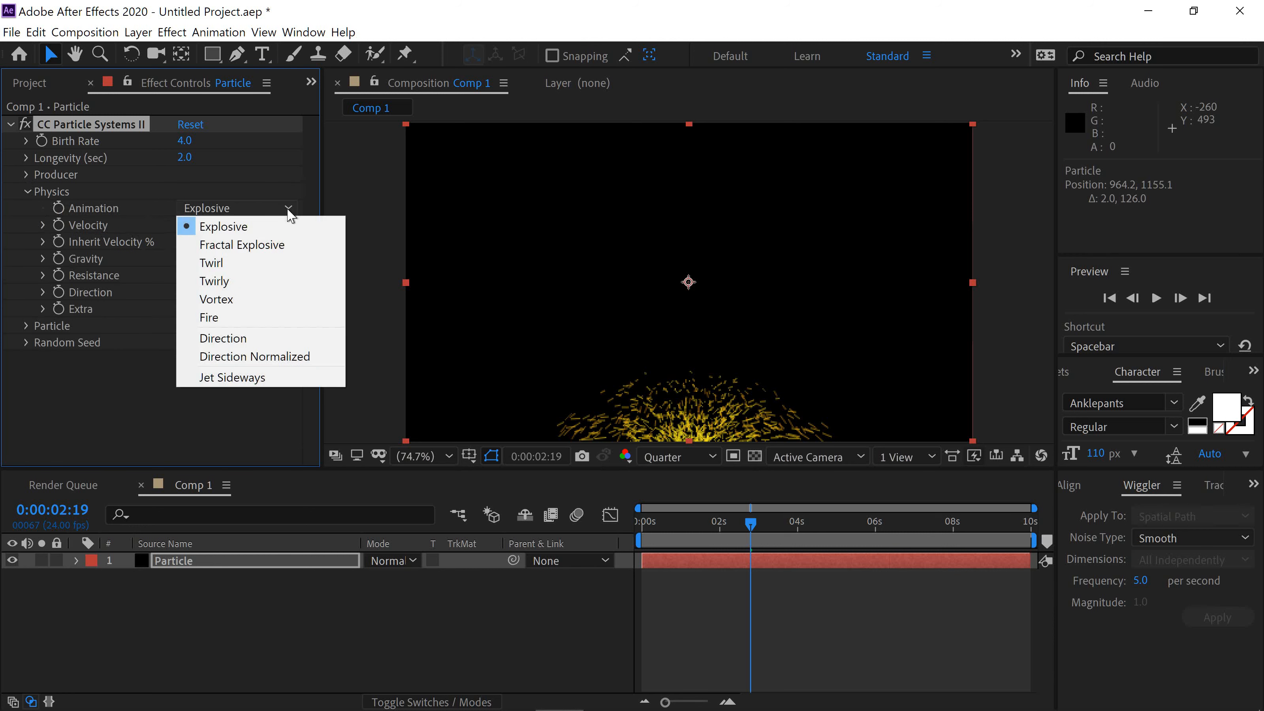
click(261, 319)
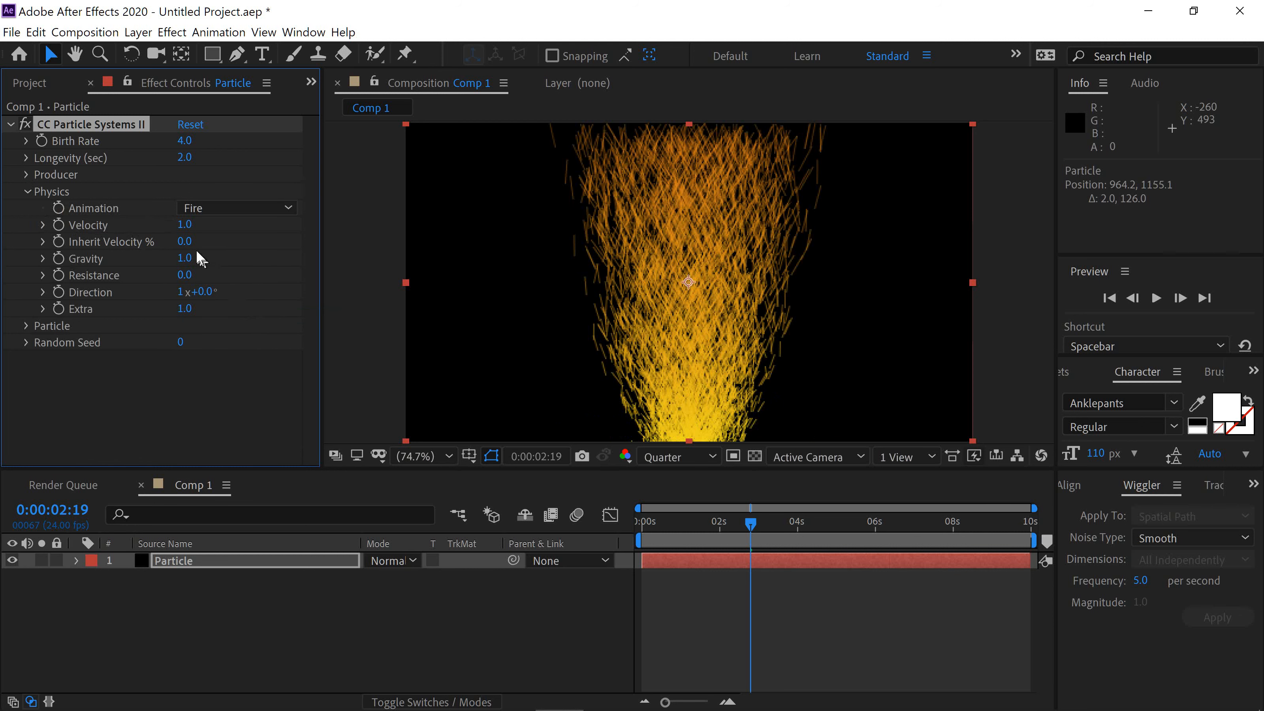
click(186, 225)
text(0)
key(Return)
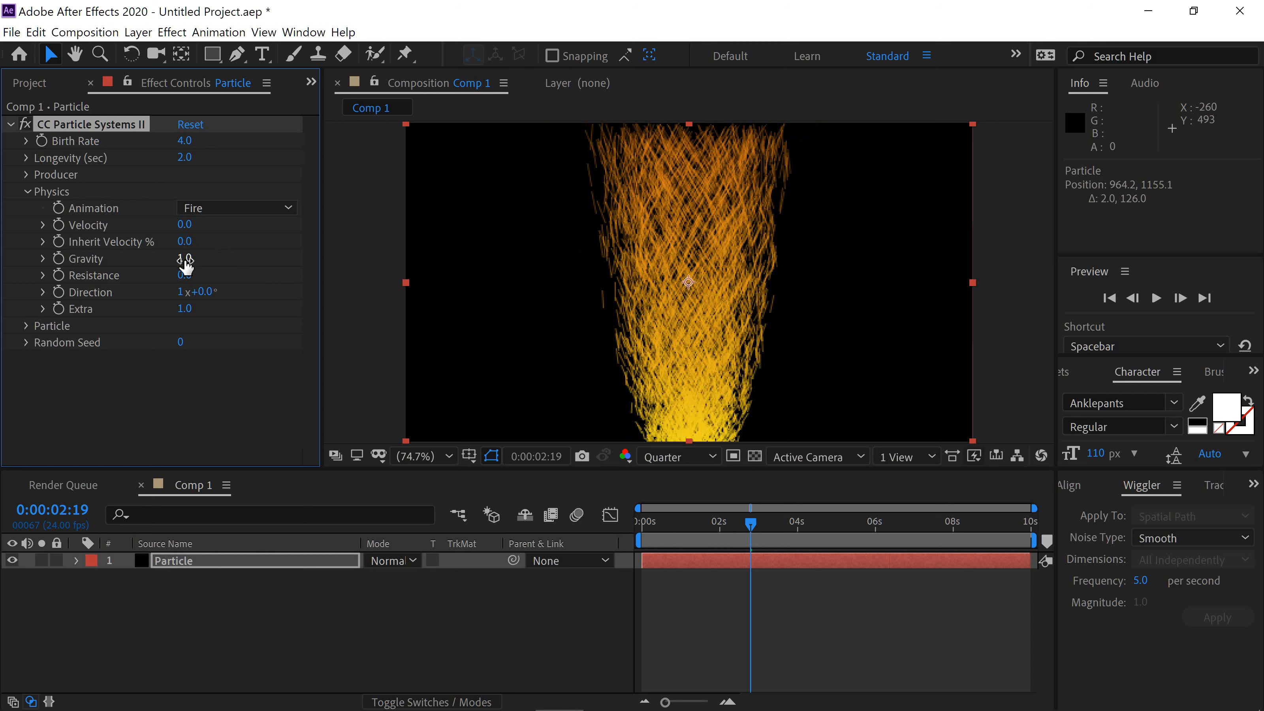
Adjust the particle physics to Gravity 0.3, Resistance 0.6 and Extra 0.4.
drag(183, 259, 114, 261)
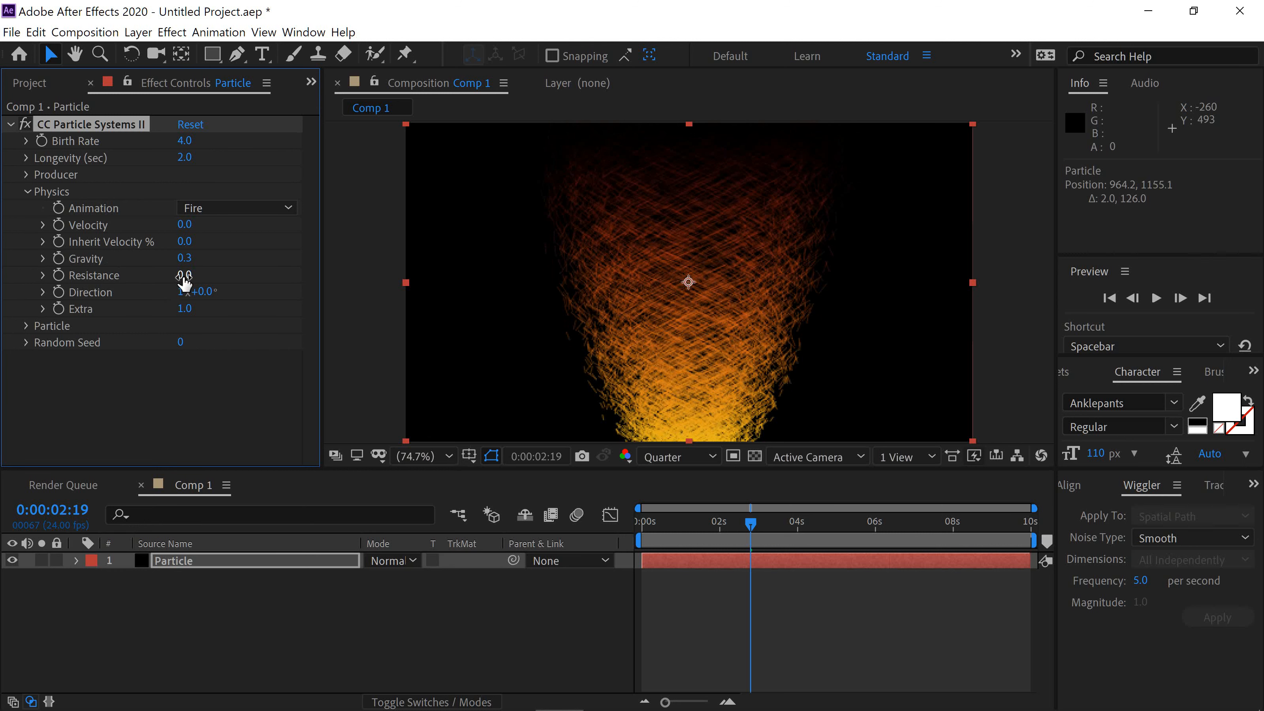
drag(183, 277, 192, 282)
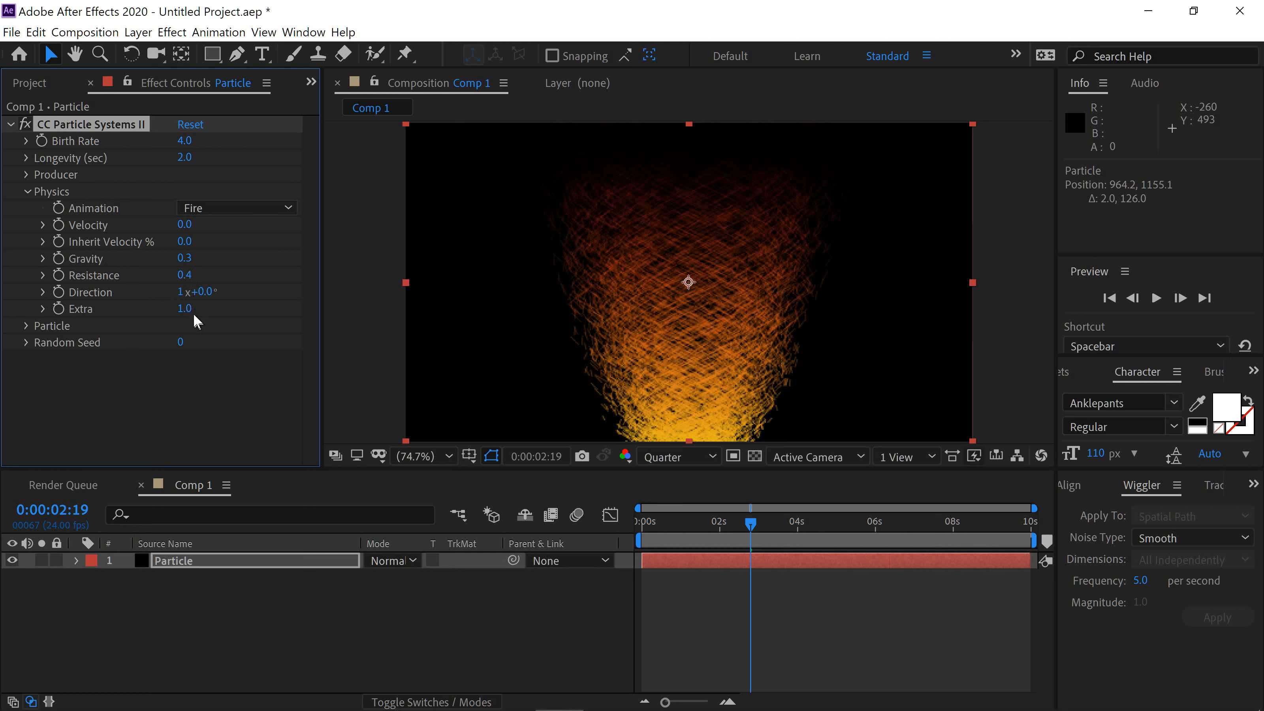
drag(184, 277, 189, 278)
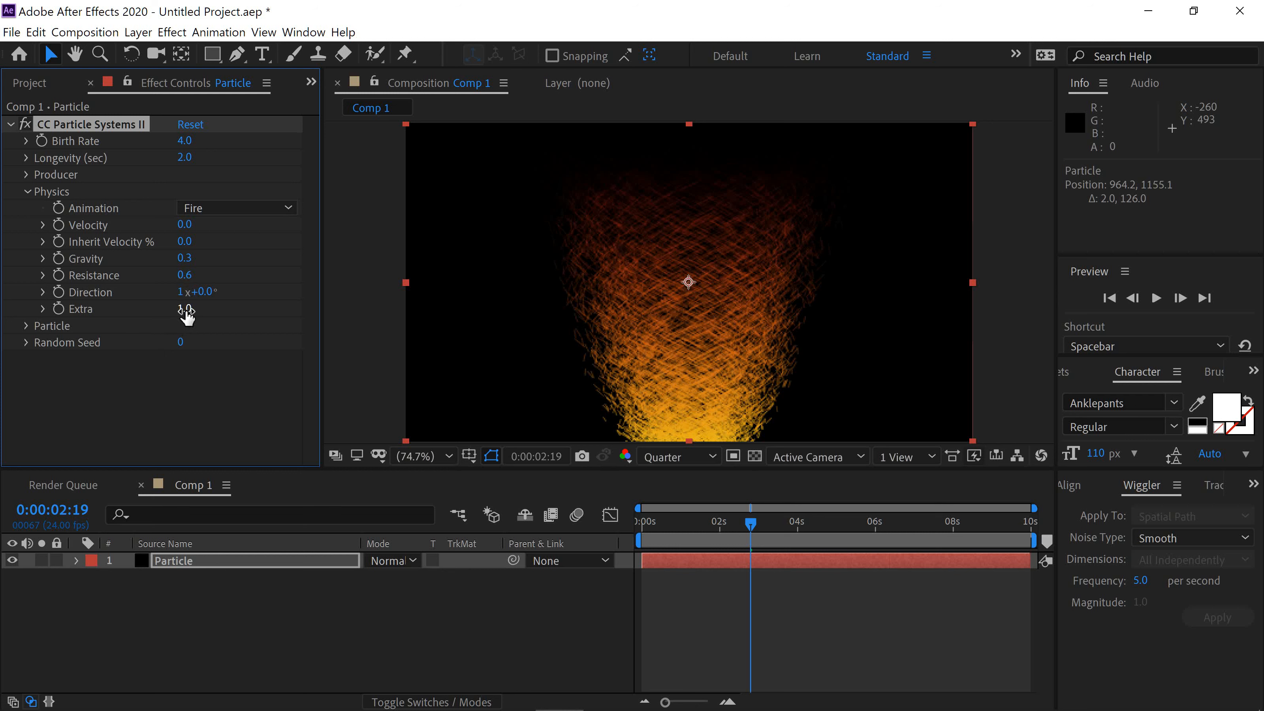
drag(178, 311, 115, 300)
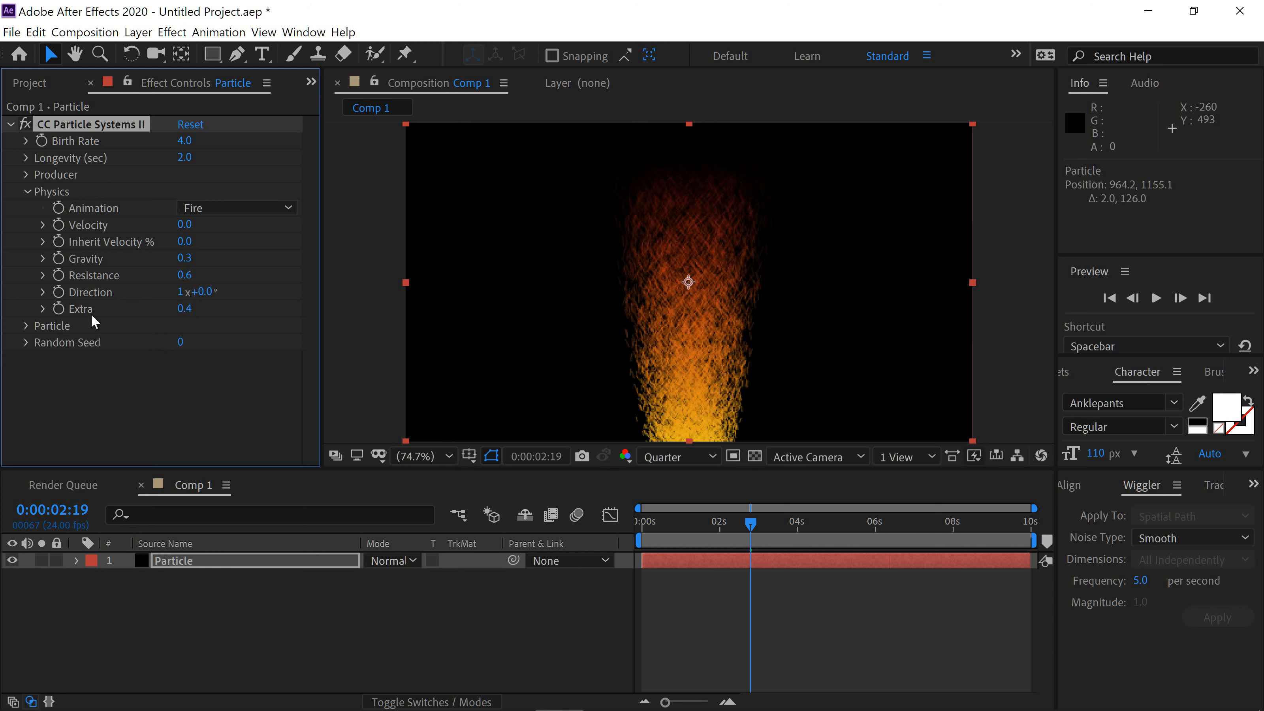
click(28, 191)
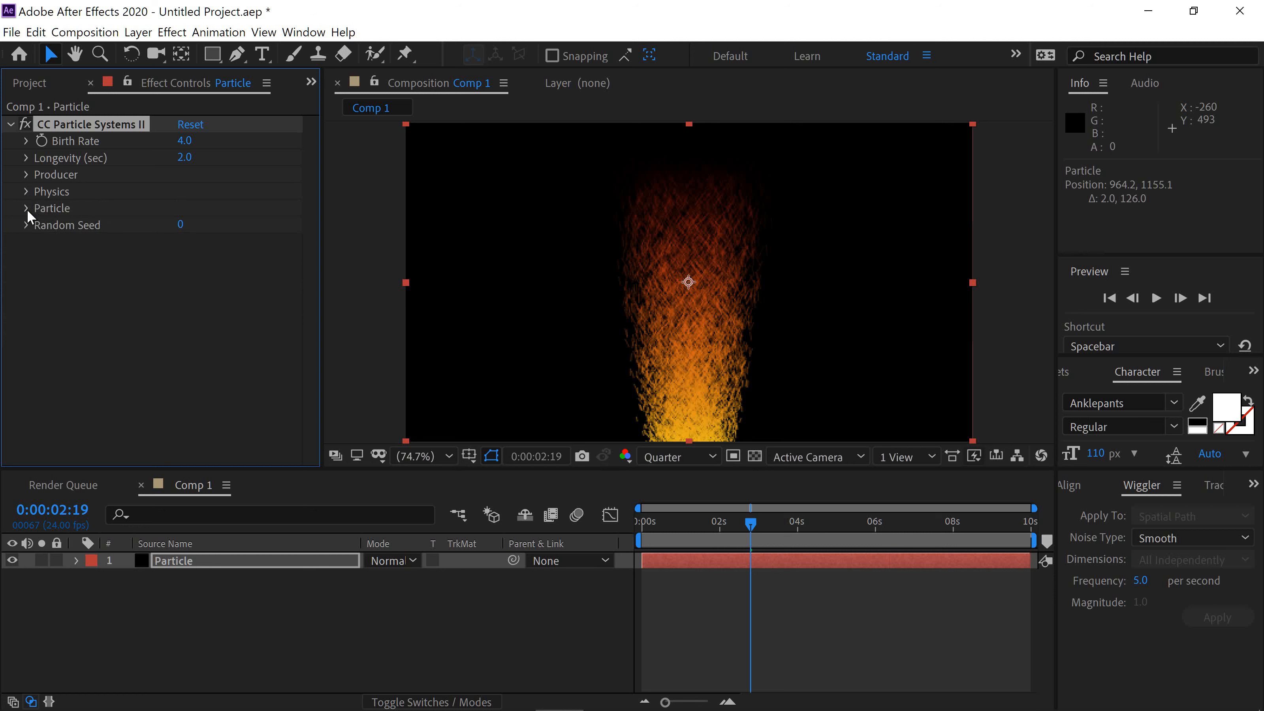
Change the particle type to Faded Sphere with a Birth Size of 0.32 and preview the fire animation.
click(27, 209)
click(284, 227)
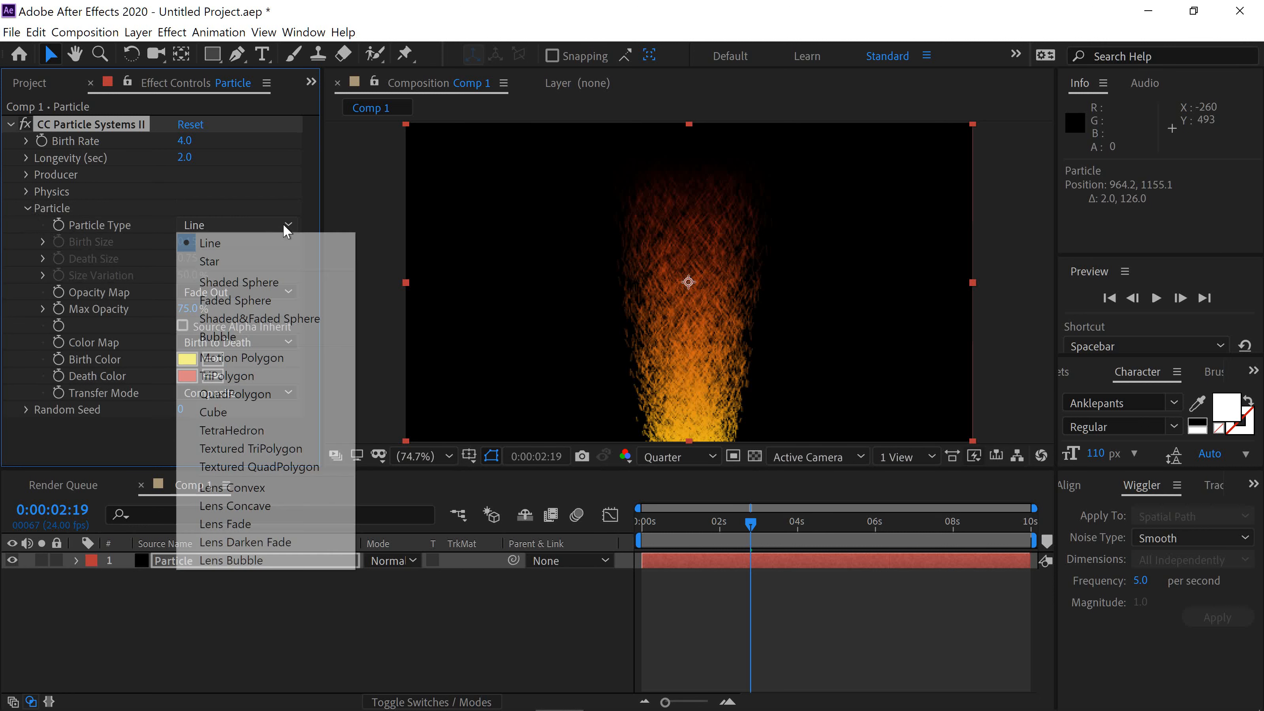
click(274, 299)
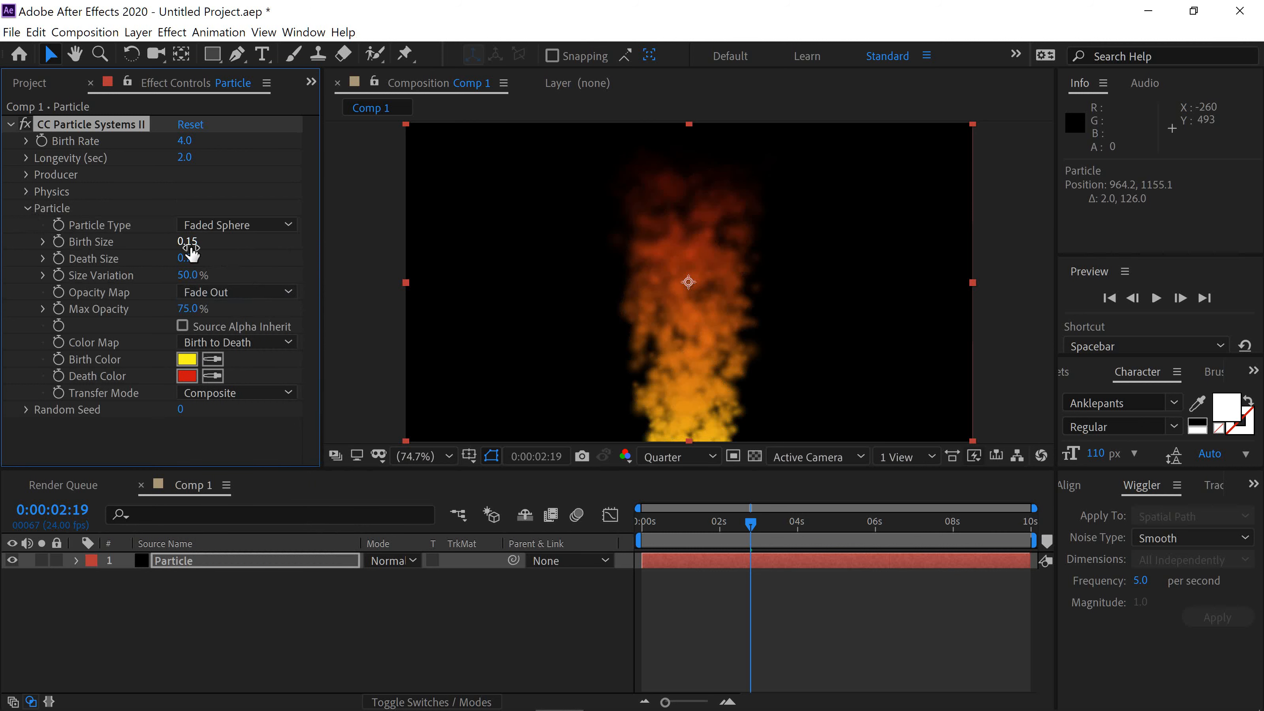
mouse_move(189, 246)
mouse_down()
mouse_move(223, 252)
mouse_move(207, 246)
mouse_up()
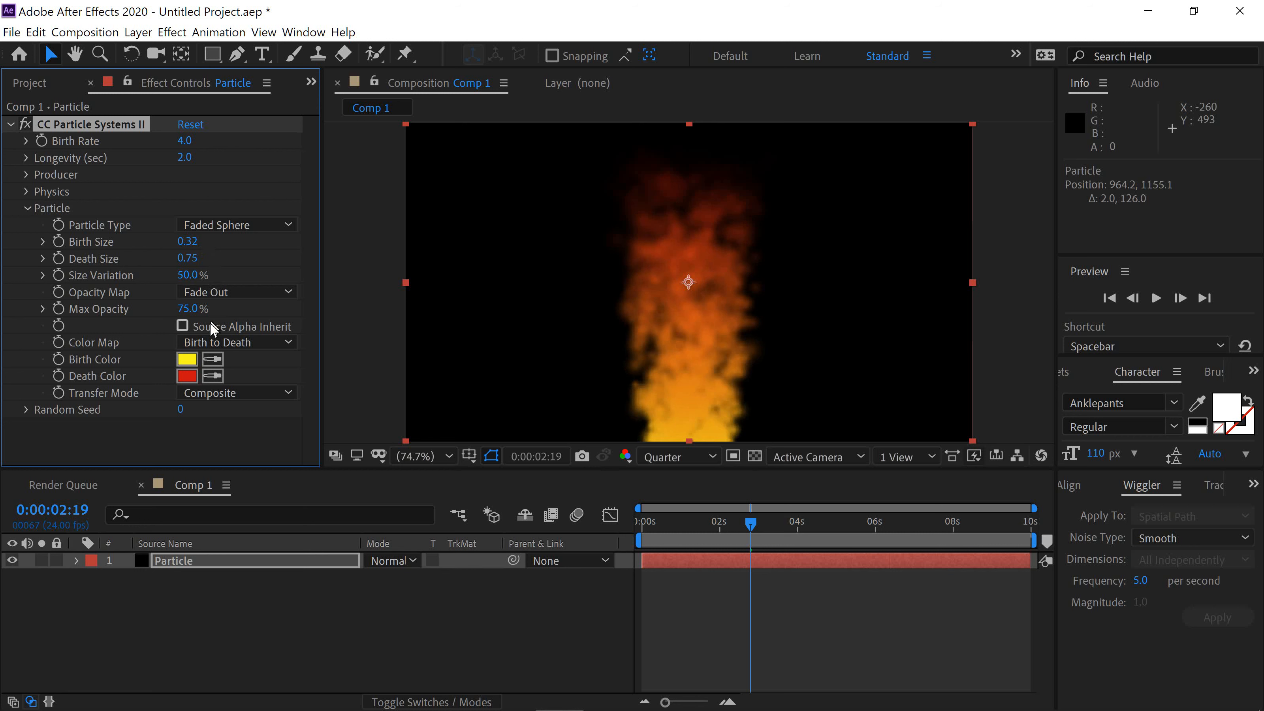
click(1156, 298)
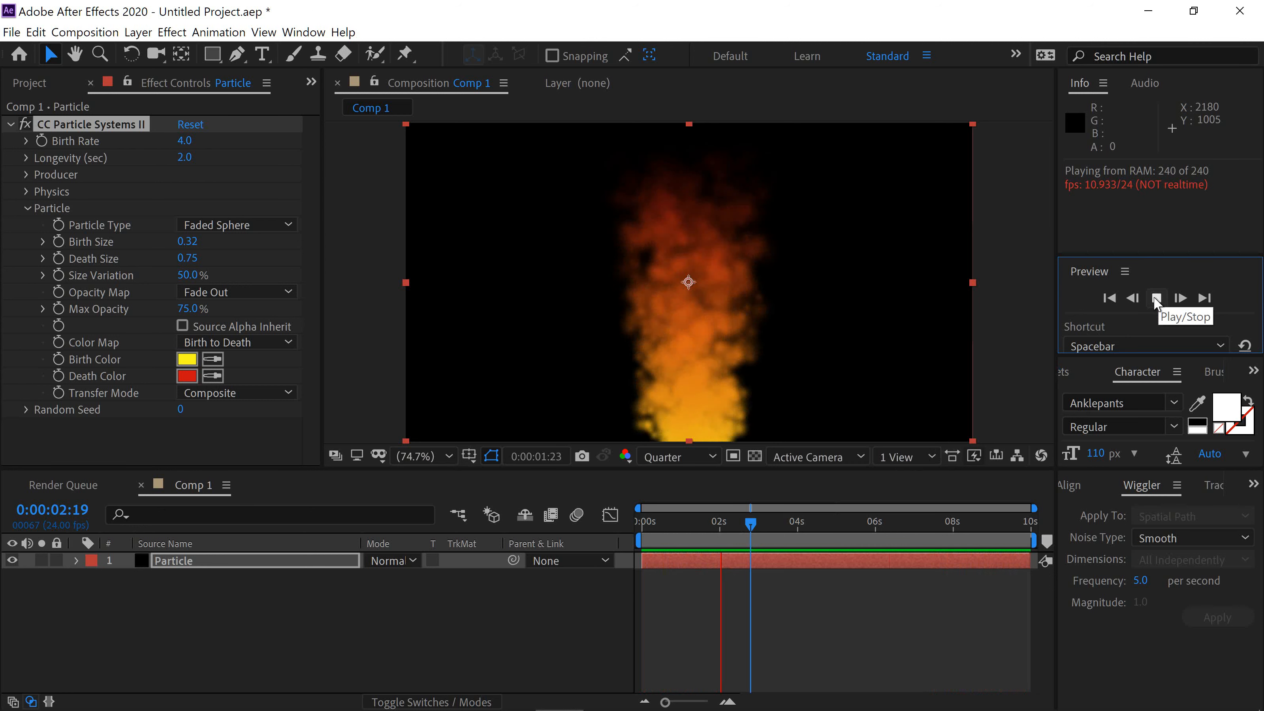
mouse_move(518, 707)
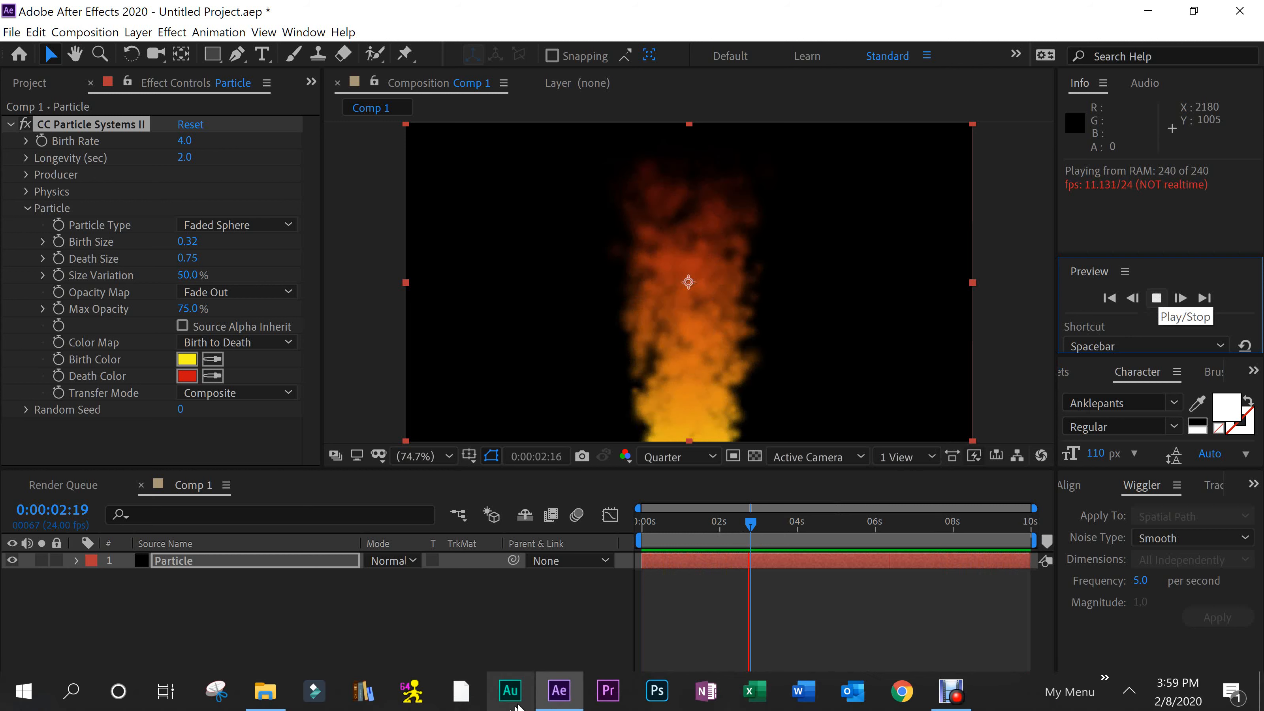
right_click(559, 691)
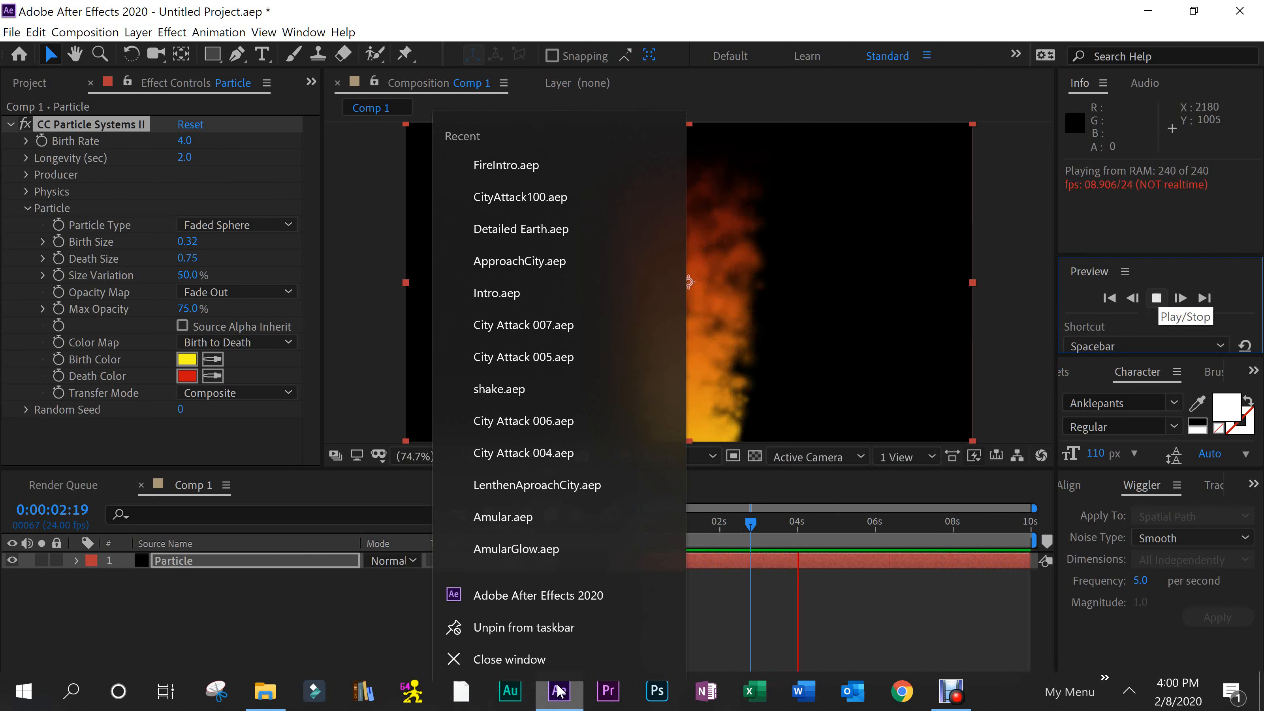
click(545, 647)
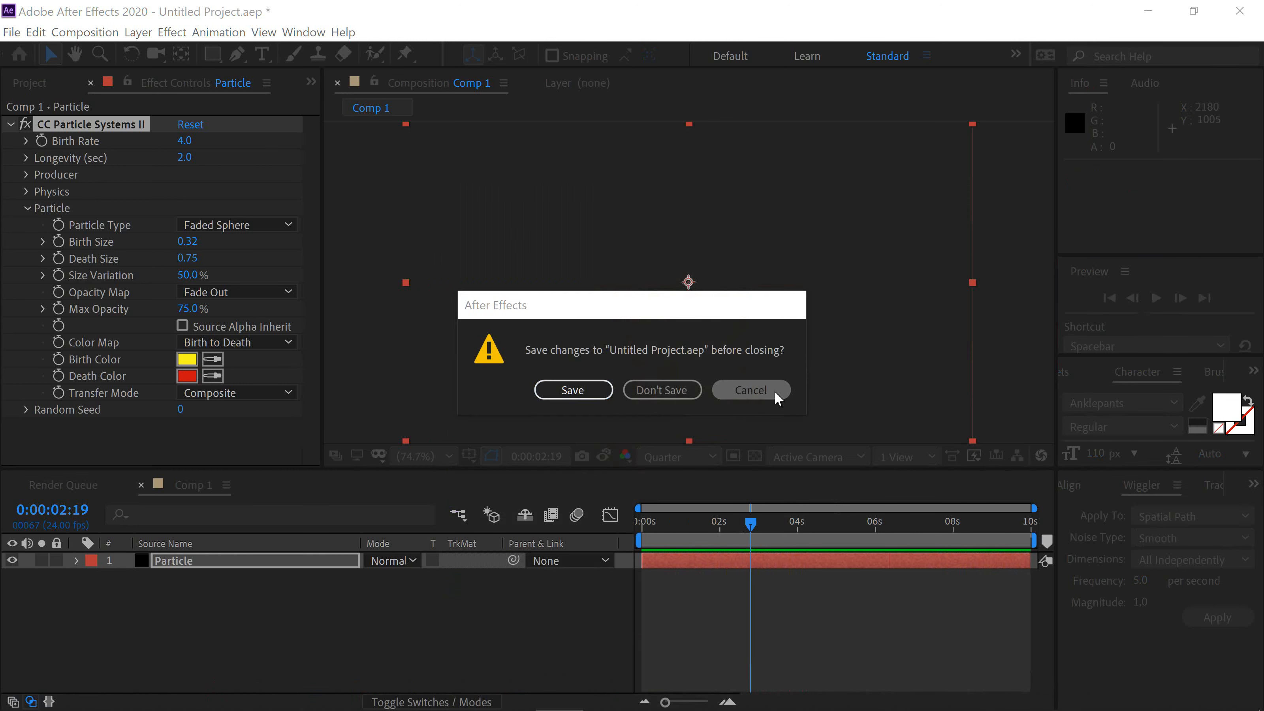
click(774, 390)
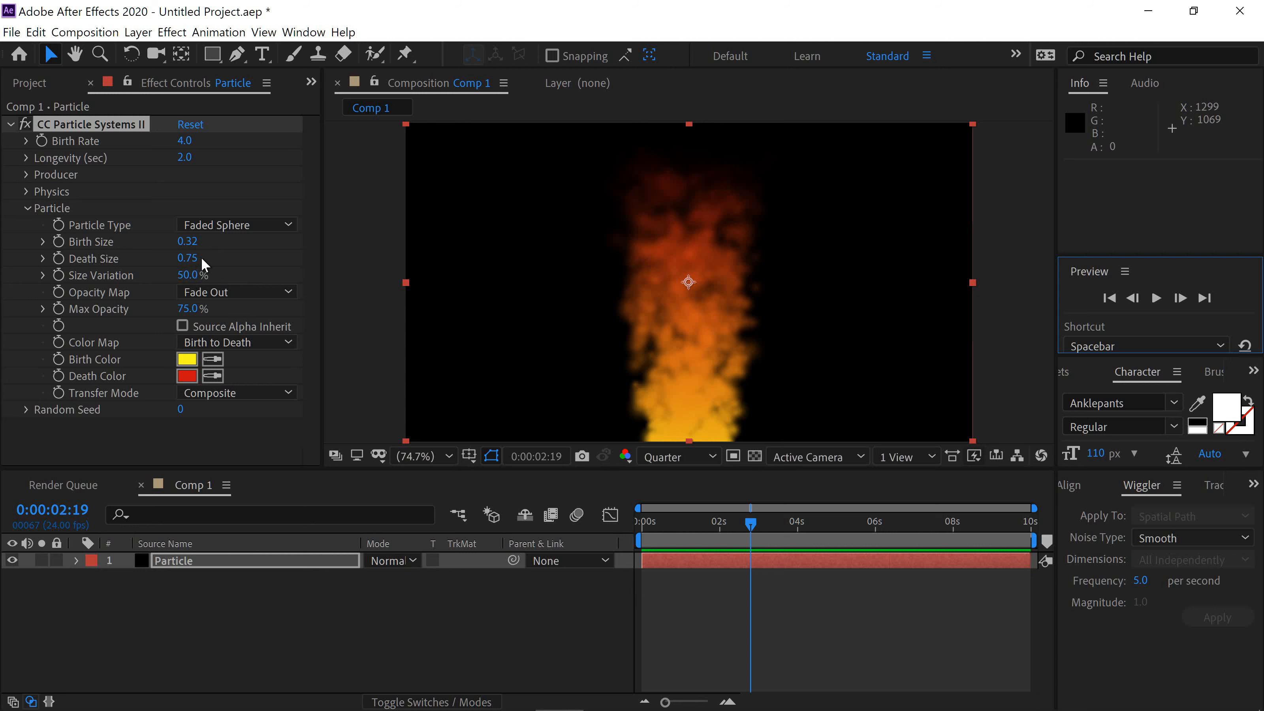
Set the particles' Size Variation to 100% and check the fire at 3 seconds.
drag(192, 275, 284, 275)
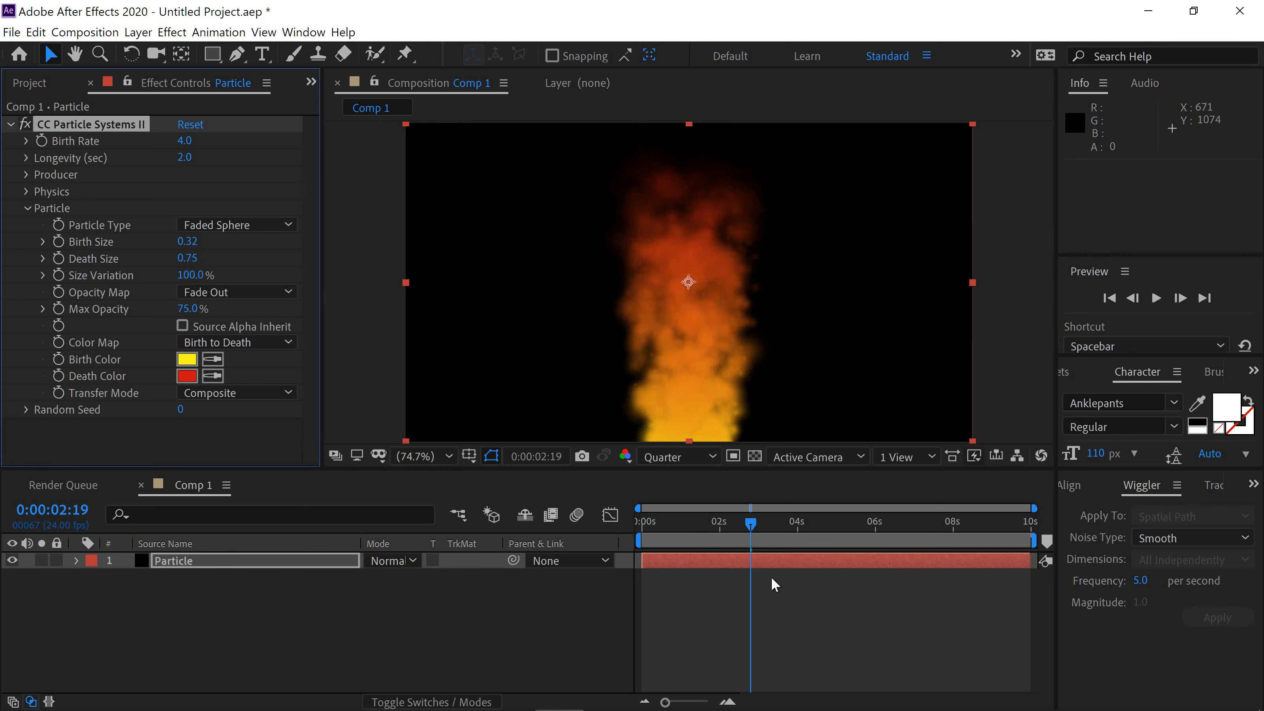
drag(747, 521, 756, 579)
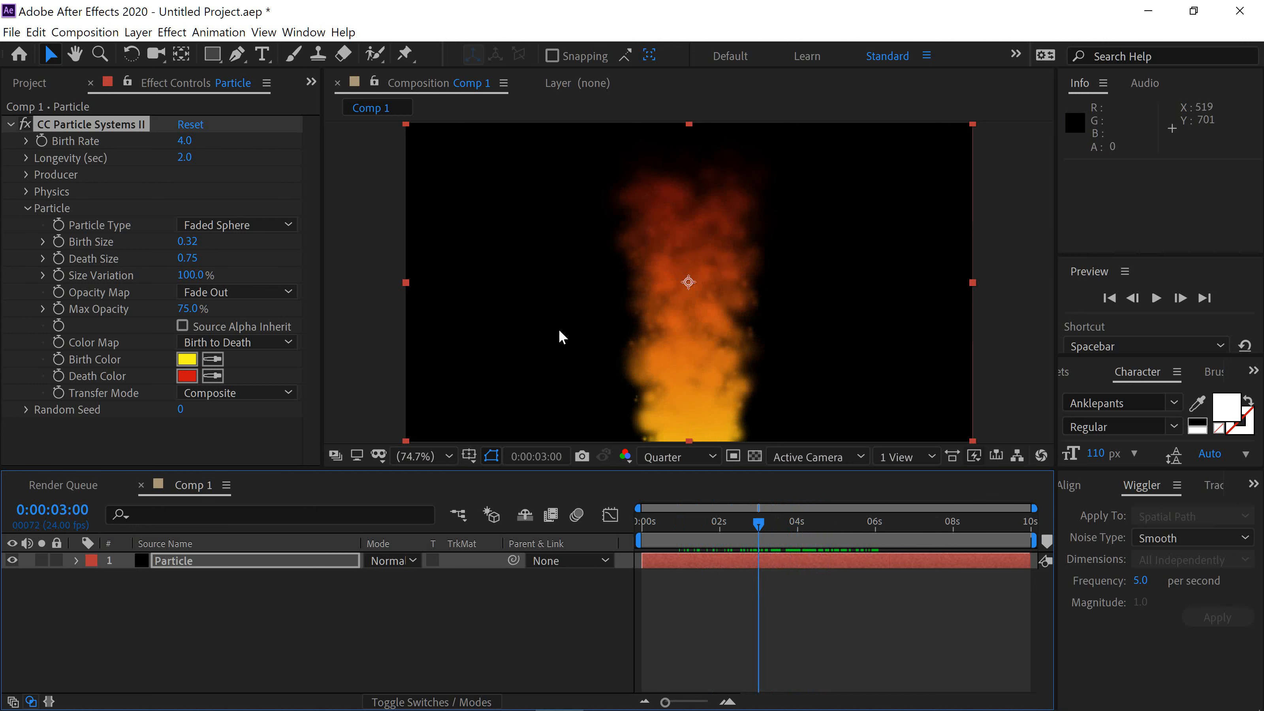
Create a new composition-sized black solid named Noise above the Particle layer.
click(254, 561)
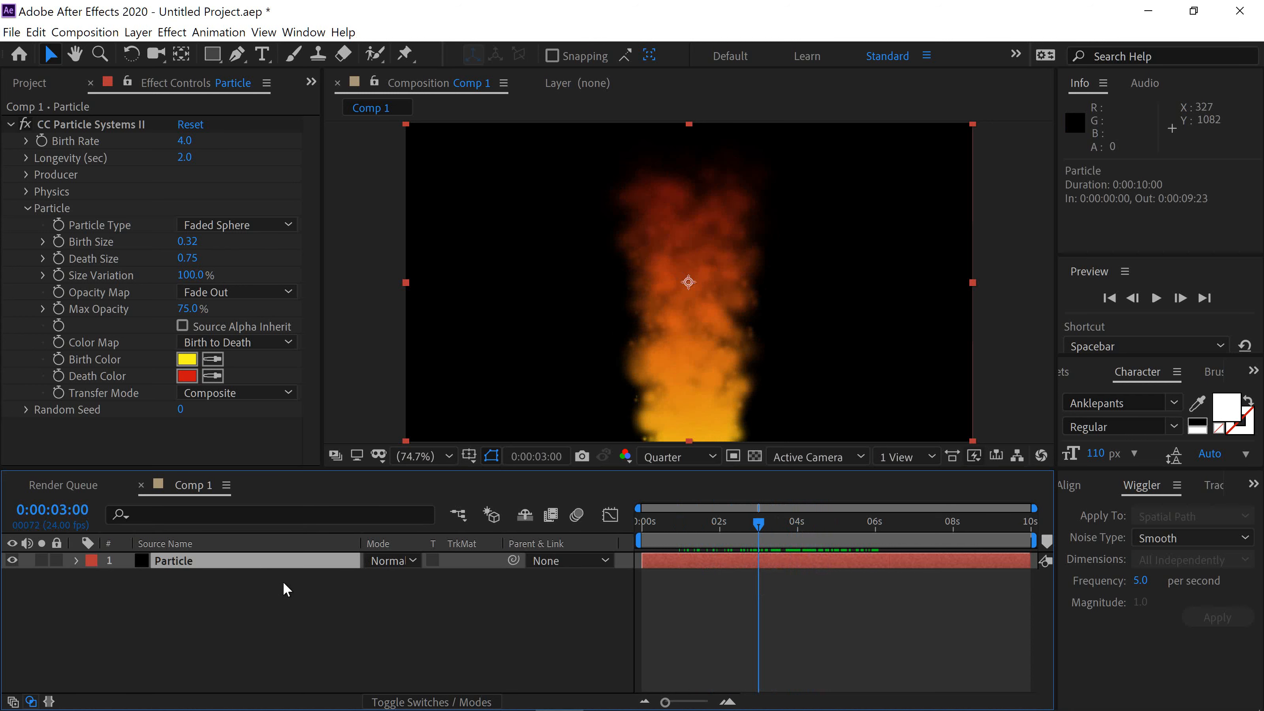
key(ctrl+y)
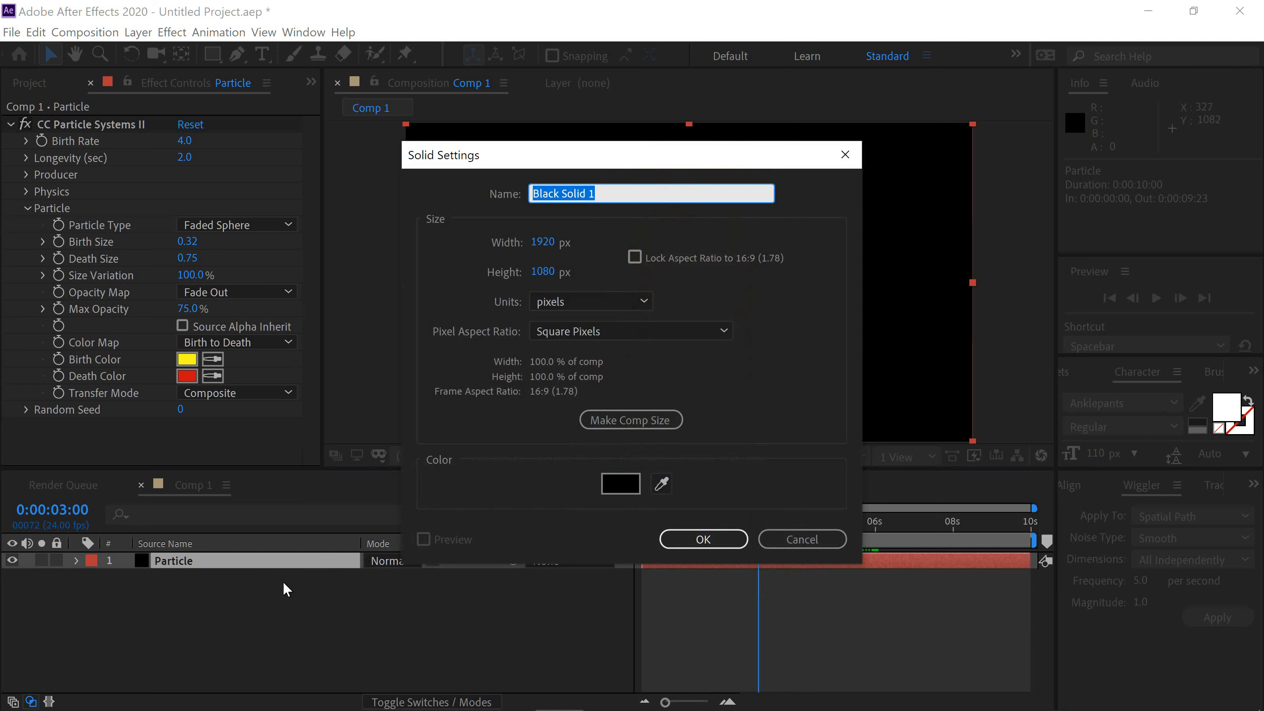
text(Noise)
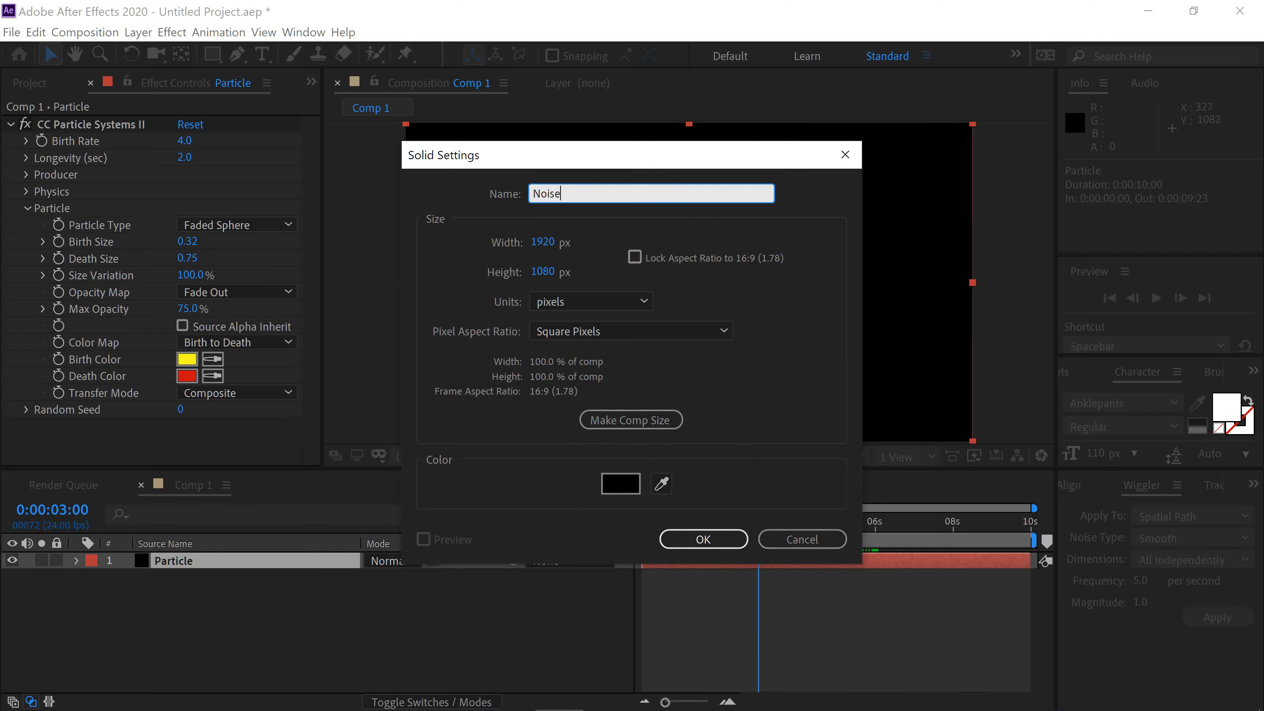
key(Return)
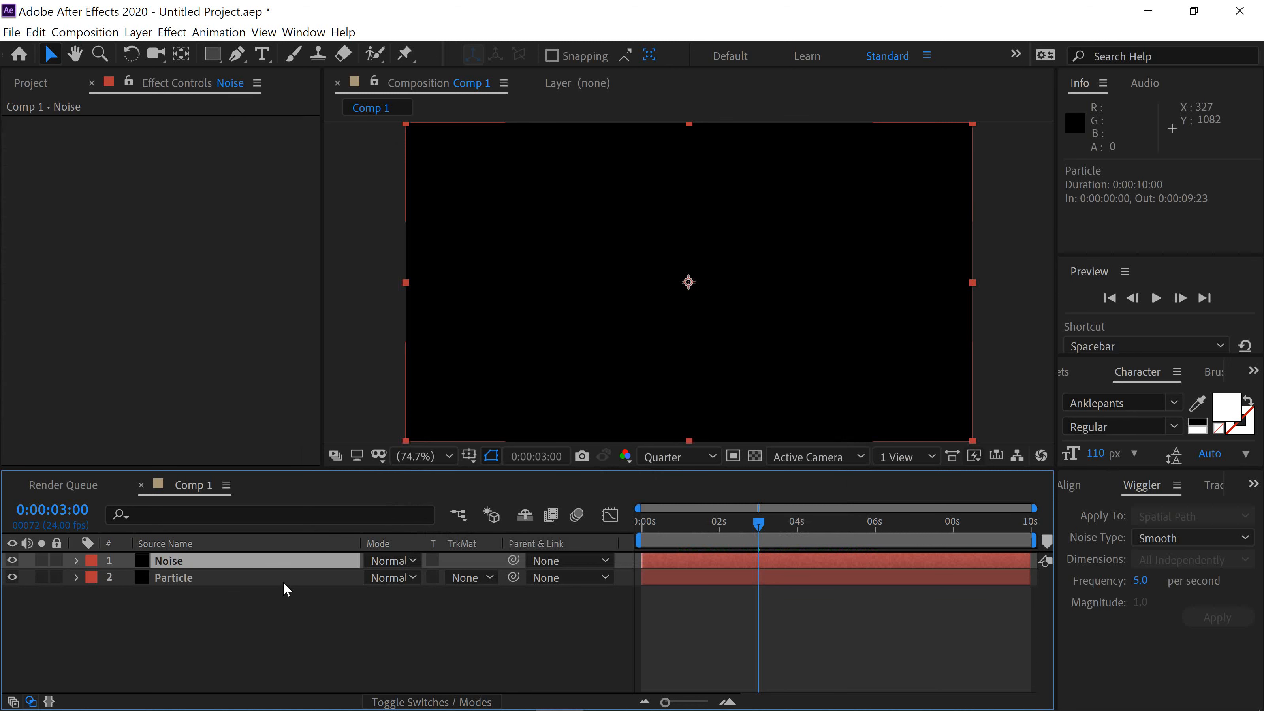
Apply the Fractal Noise effect to the Noise layer and set its fractal type to Dynamic Progressive.
key(ctrl+space)
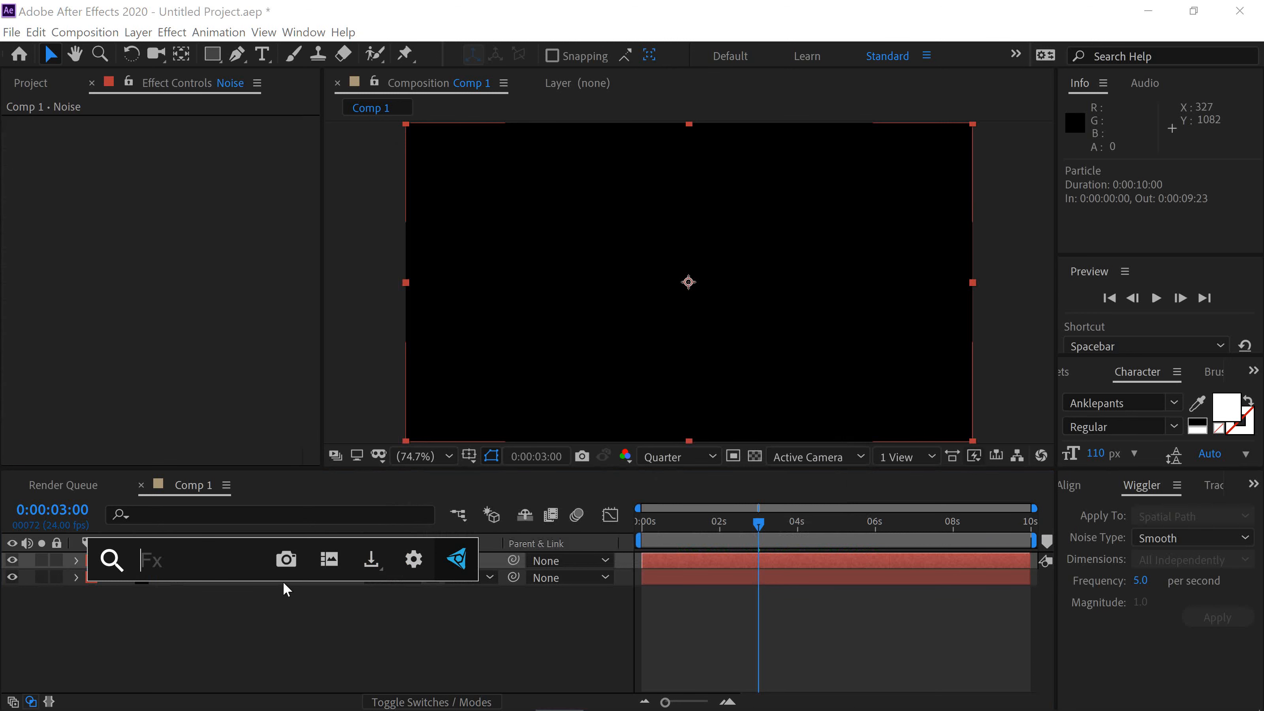
text(fr)
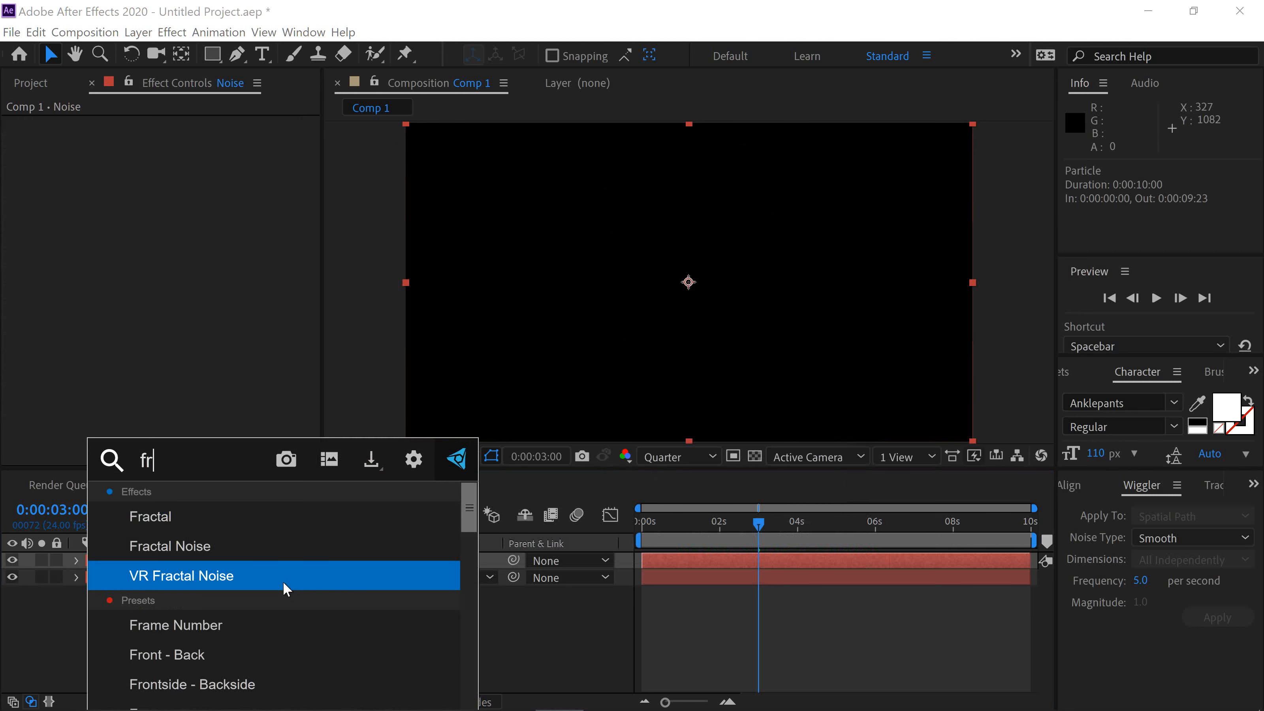
click(283, 556)
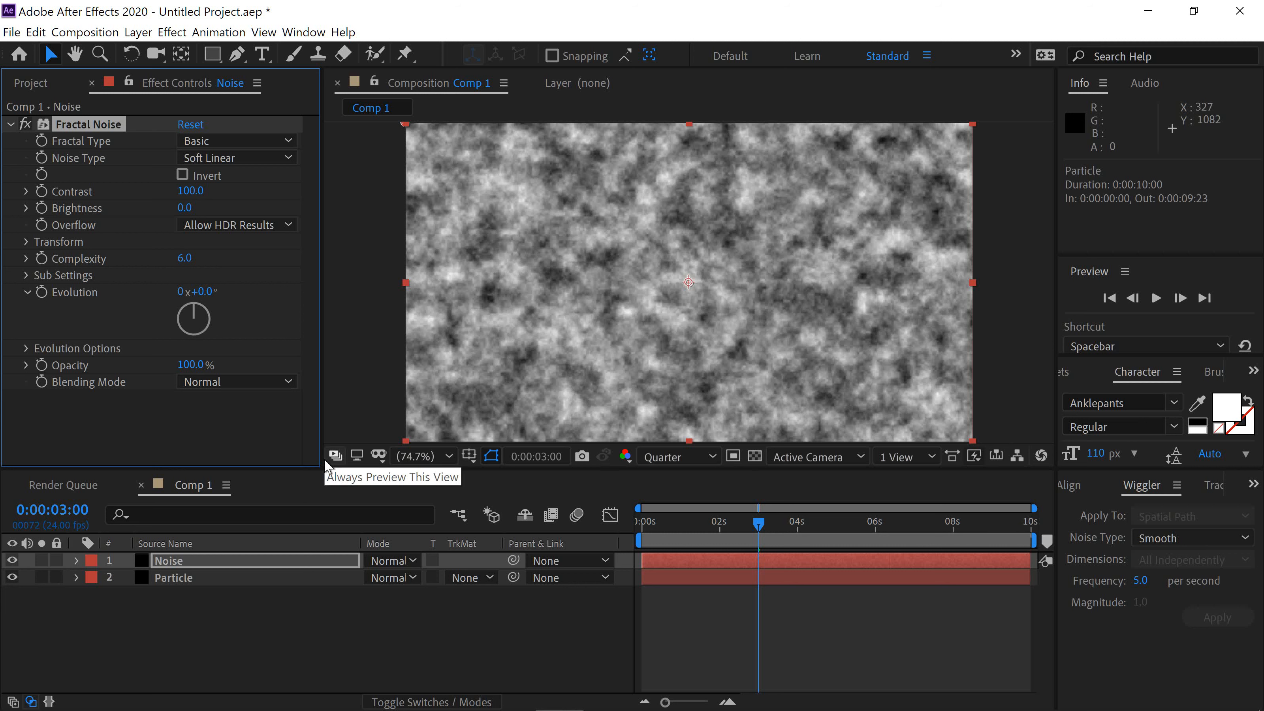
click(291, 142)
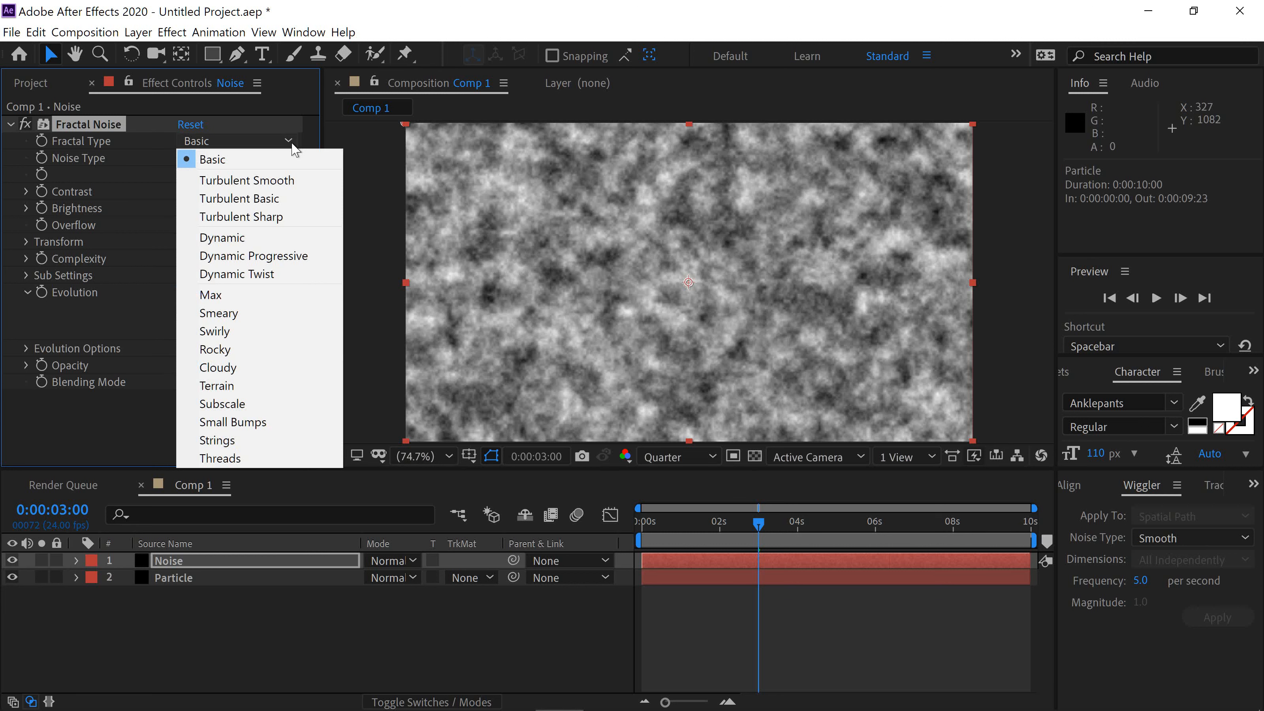
click(285, 255)
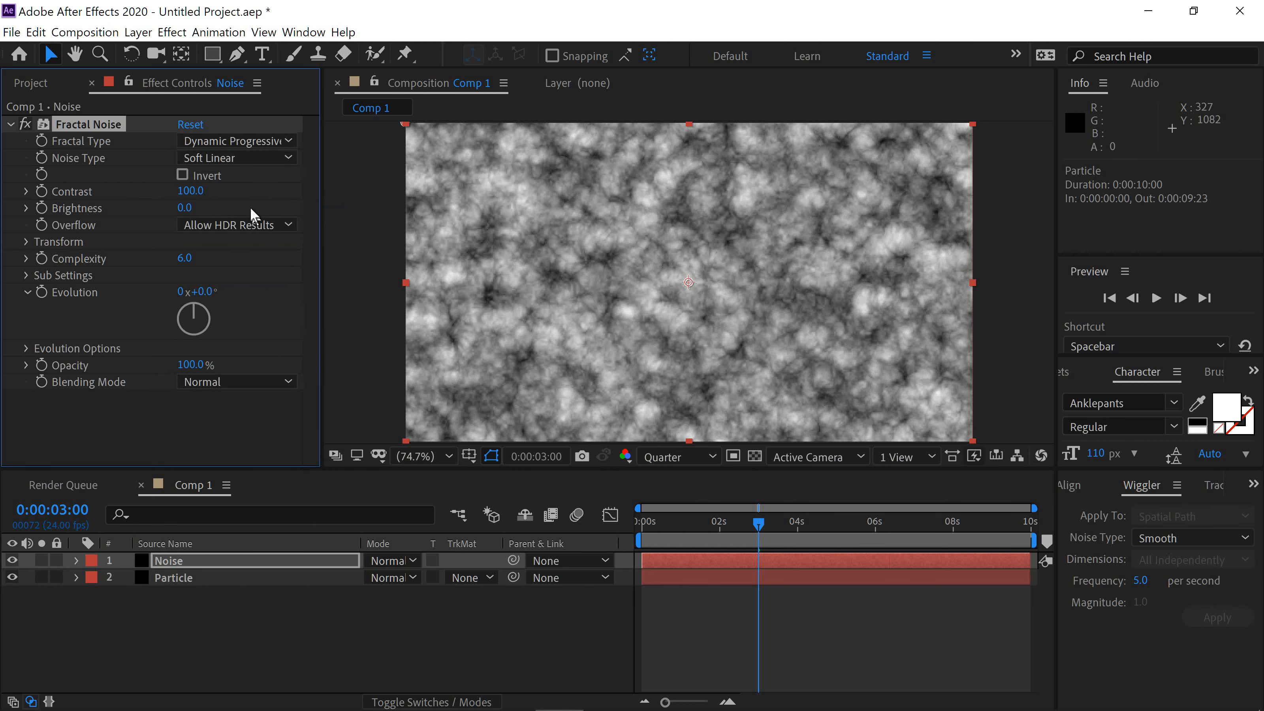
Add a keyframe for the Fractal Noise's Offset Turbulence at the start of the timeline.
click(27, 242)
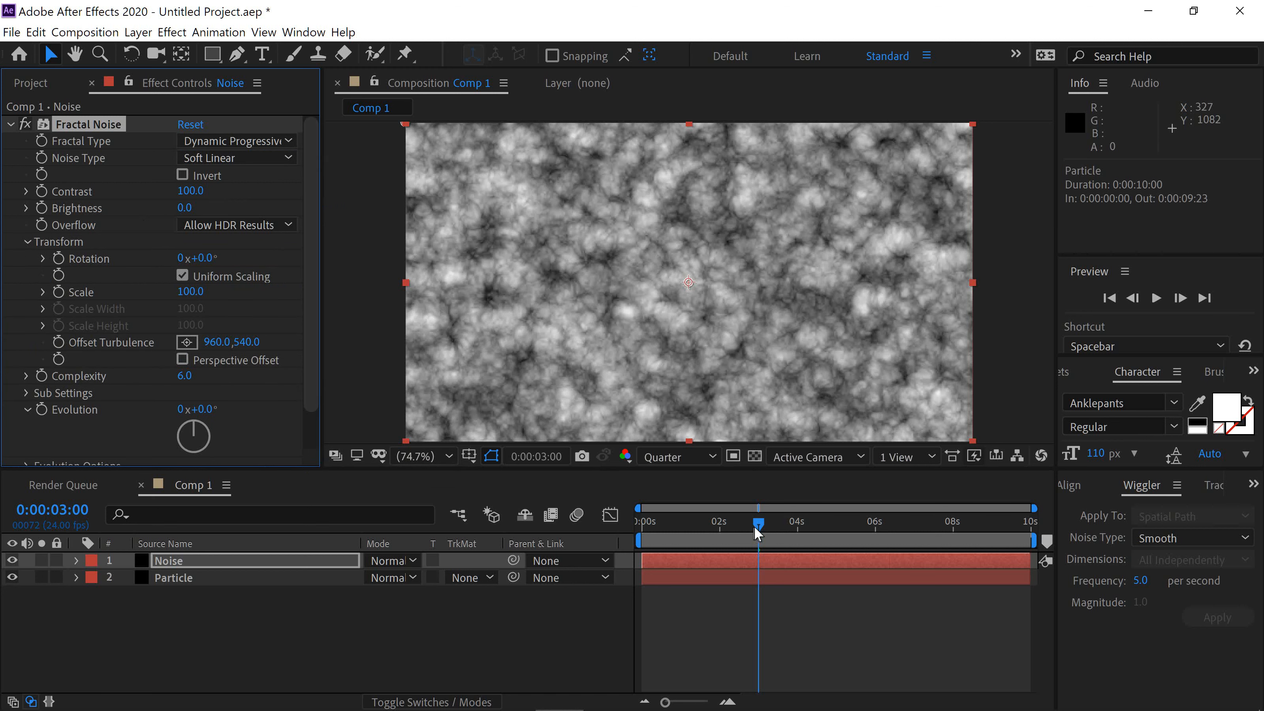
drag(756, 531, 631, 536)
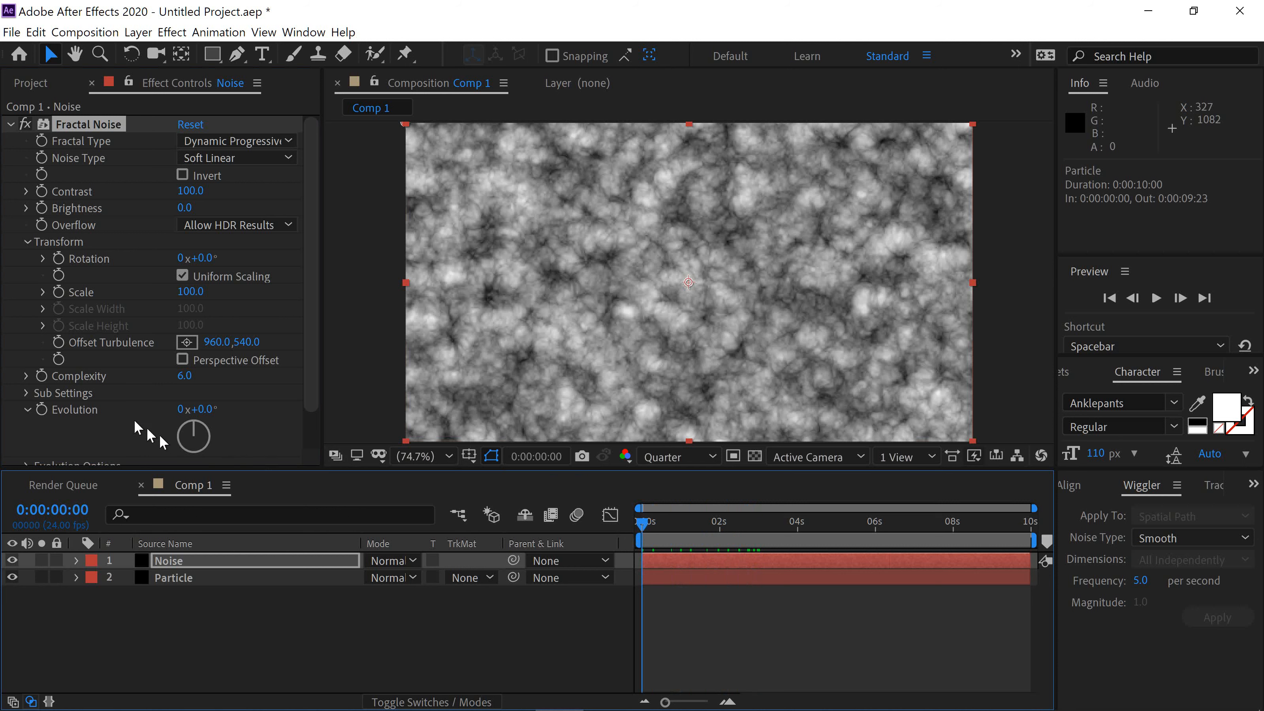
click(59, 341)
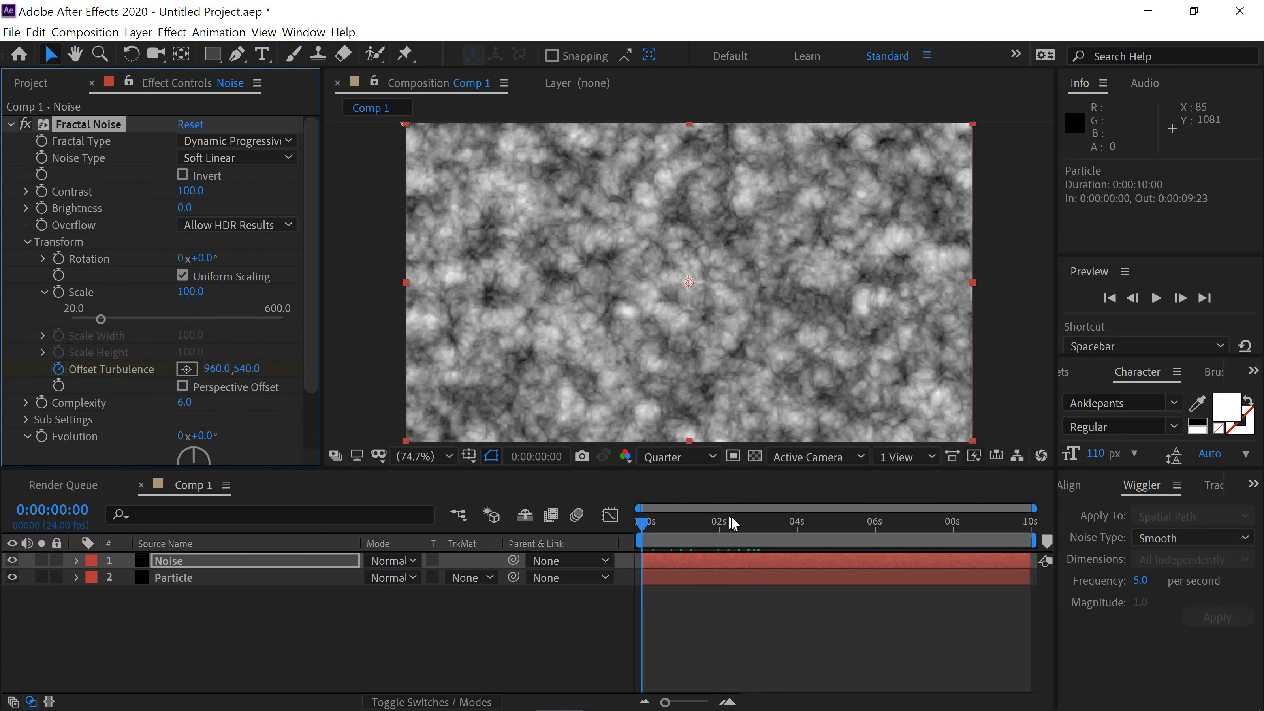
Keyframe the Offset Turbulence at 5 seconds with a value of 960, -514 so the noise moves upward.
click(836, 527)
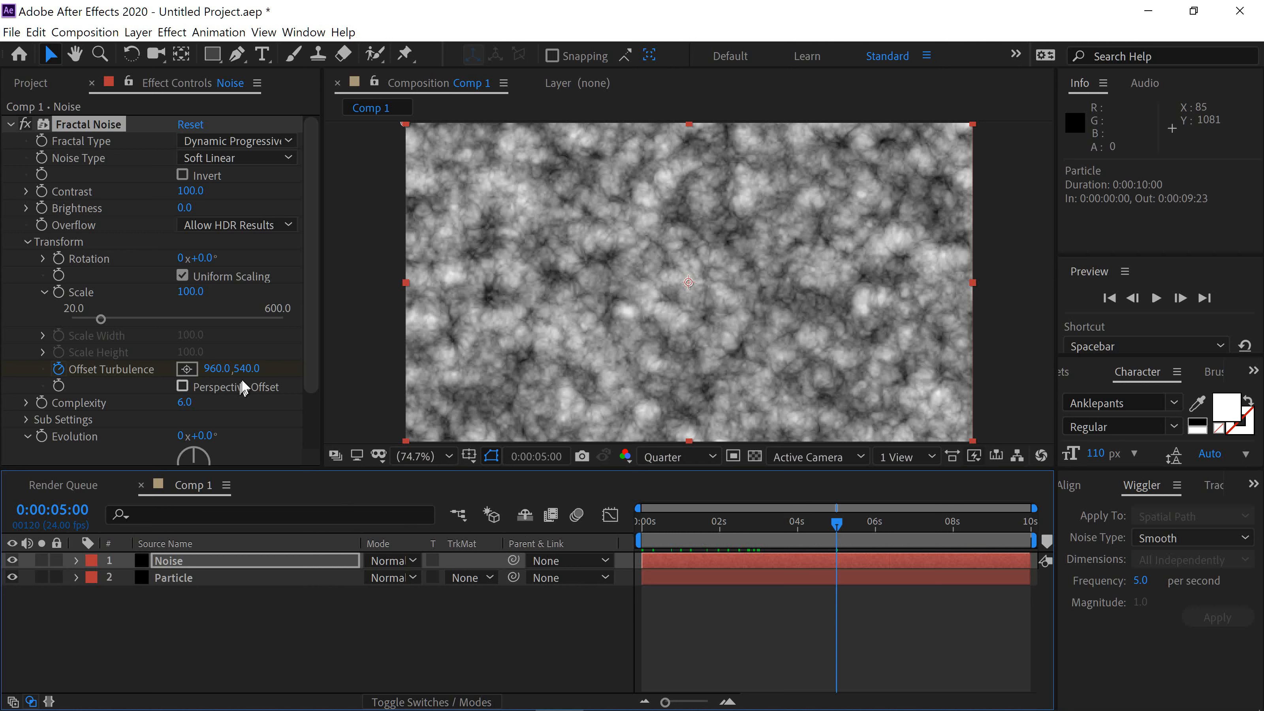
drag(244, 368, 2, 371)
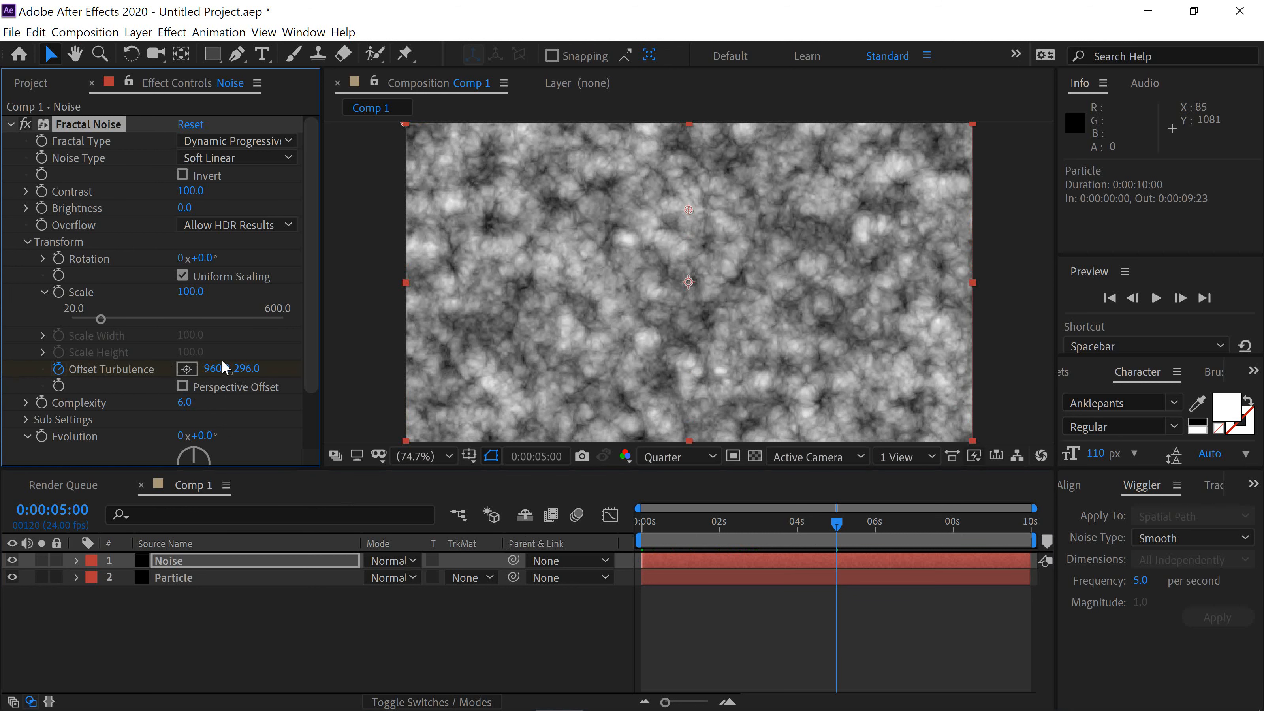
drag(247, 369, 31, 375)
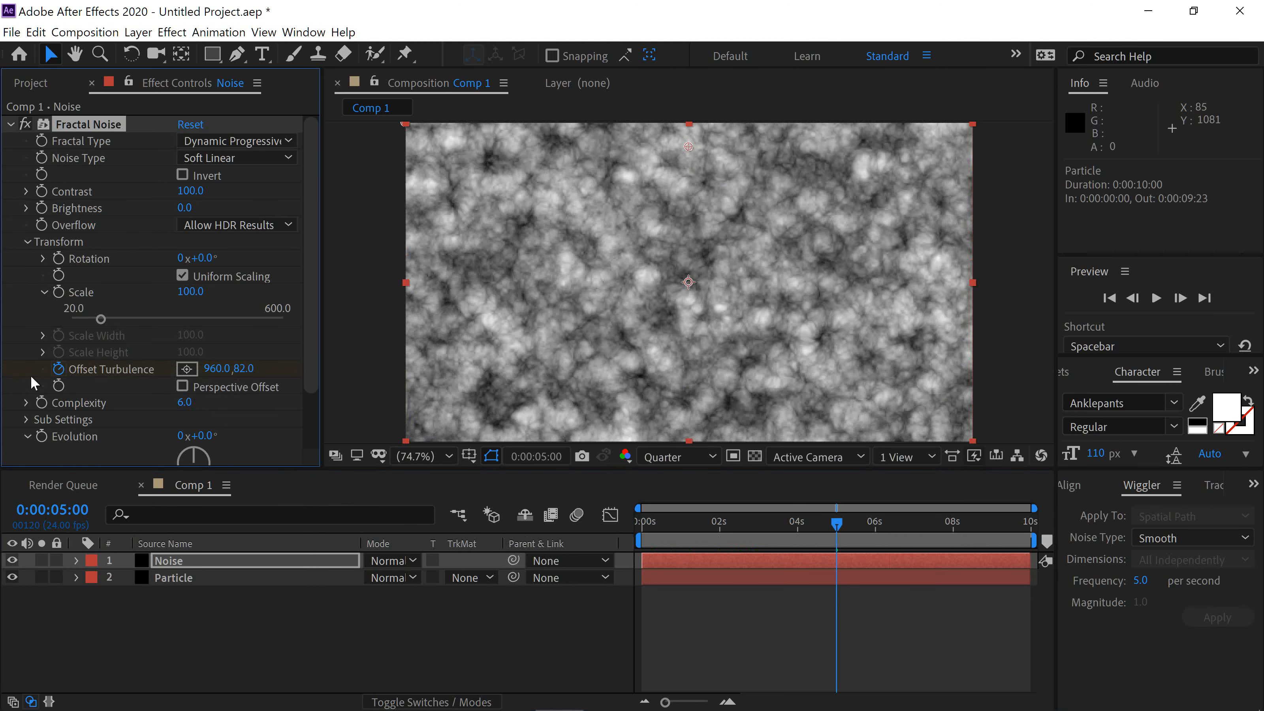
drag(256, 369, 44, 370)
drag(252, 369, 2, 365)
drag(249, 369, 162, 368)
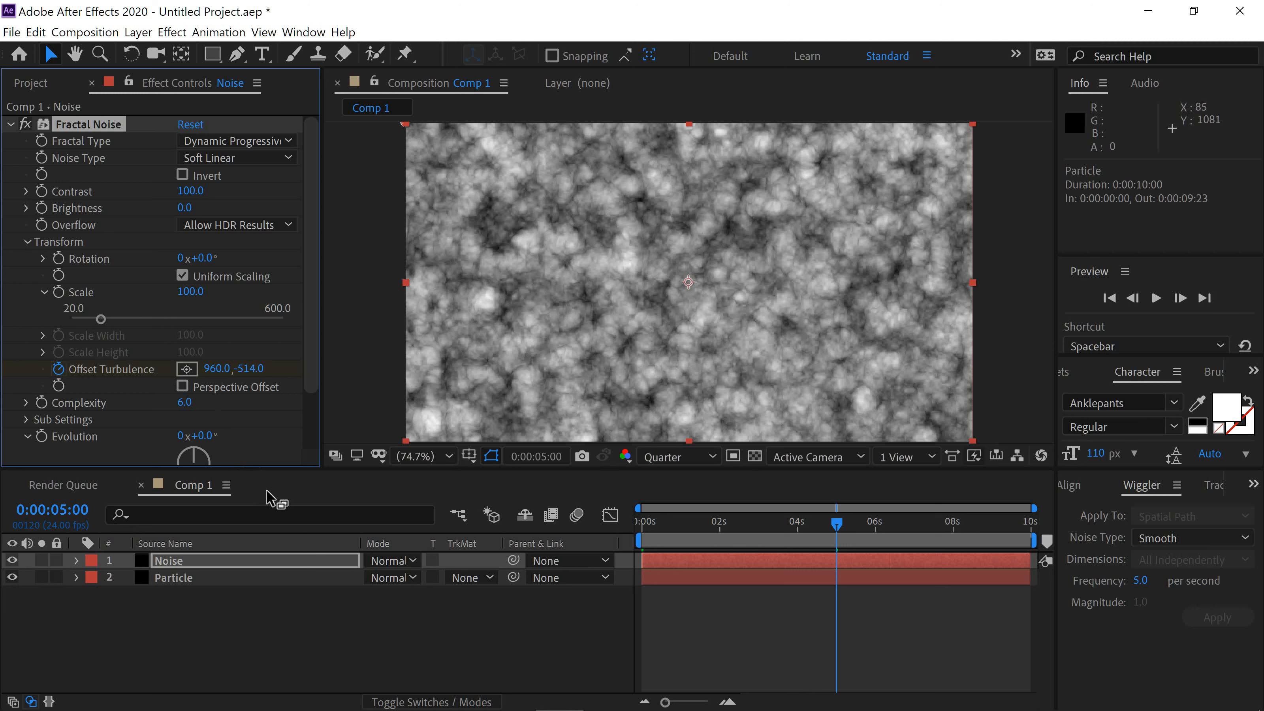
Loop the Offset Turbulence keyframes with the expression loopOut("offset") and return the playhead to the start.
key(u)
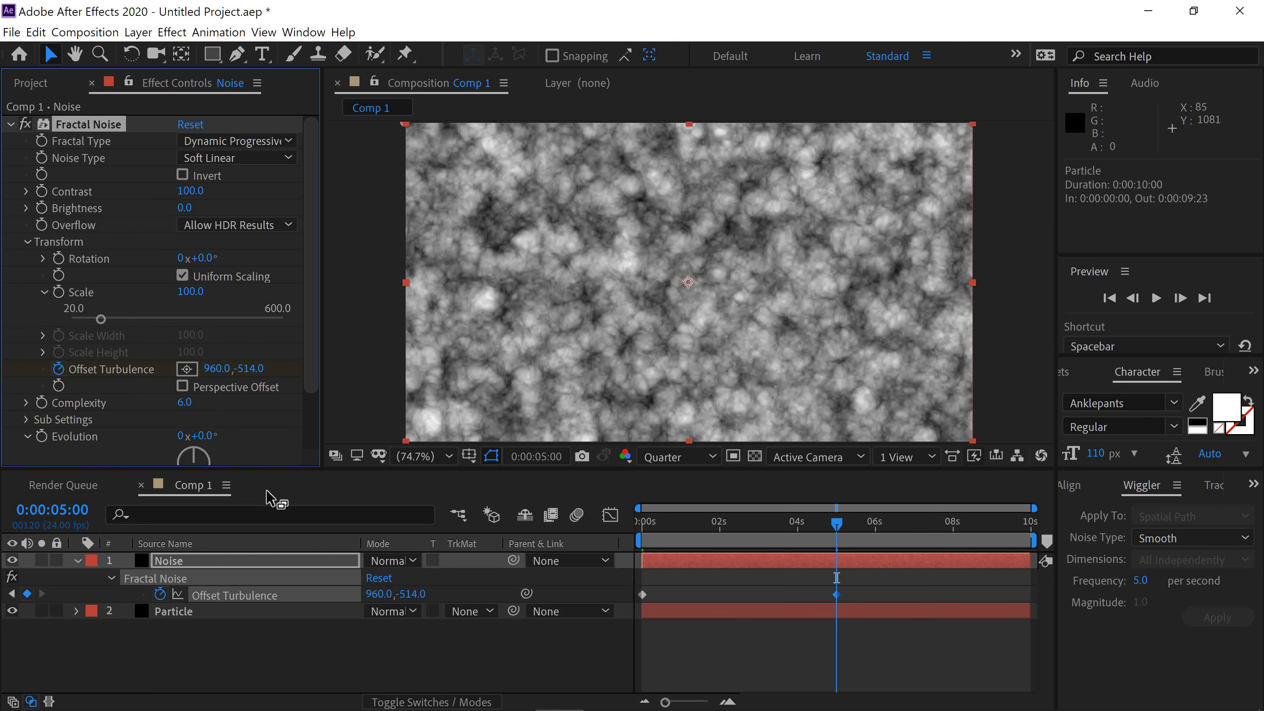
alt+click(163, 598)
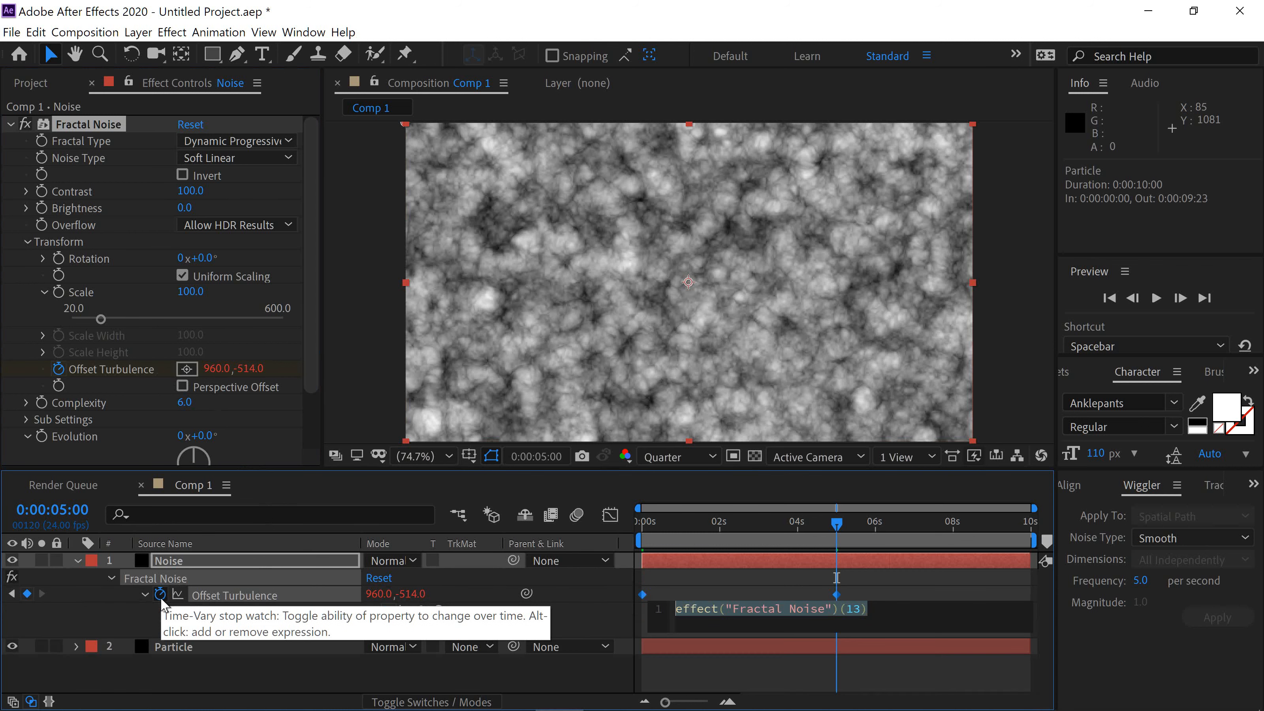
text(l)
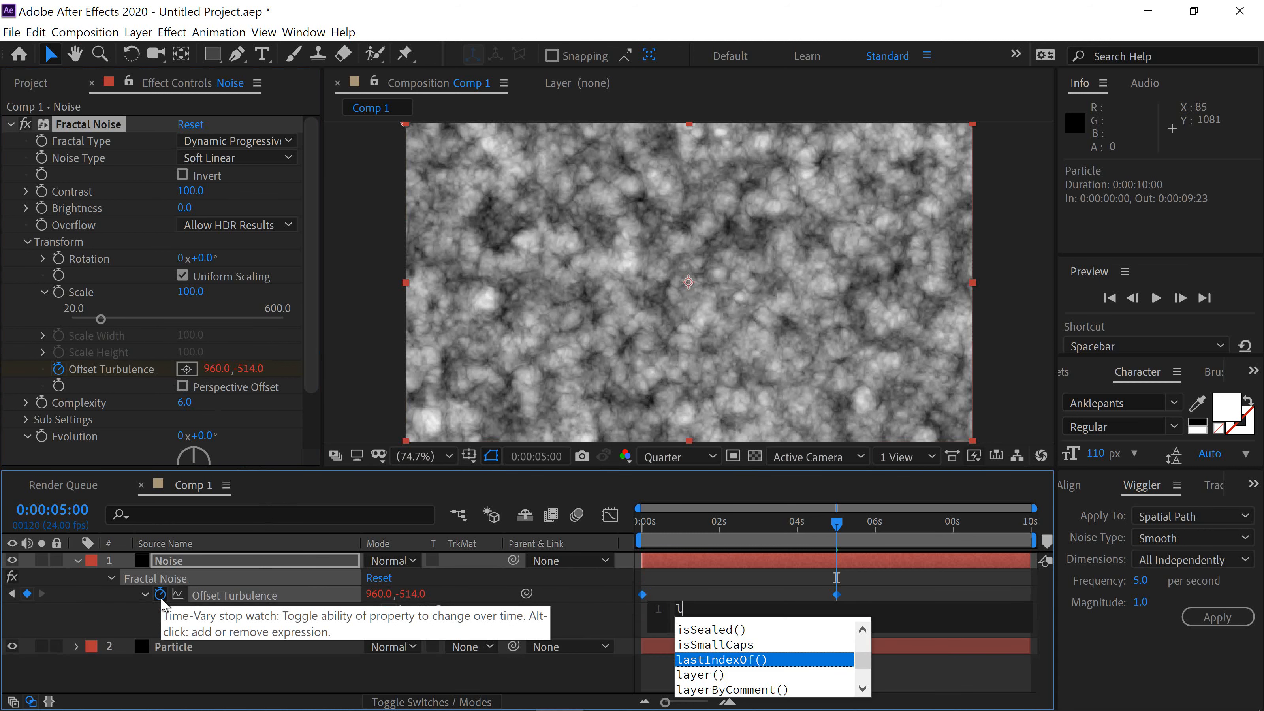
text(oopO)
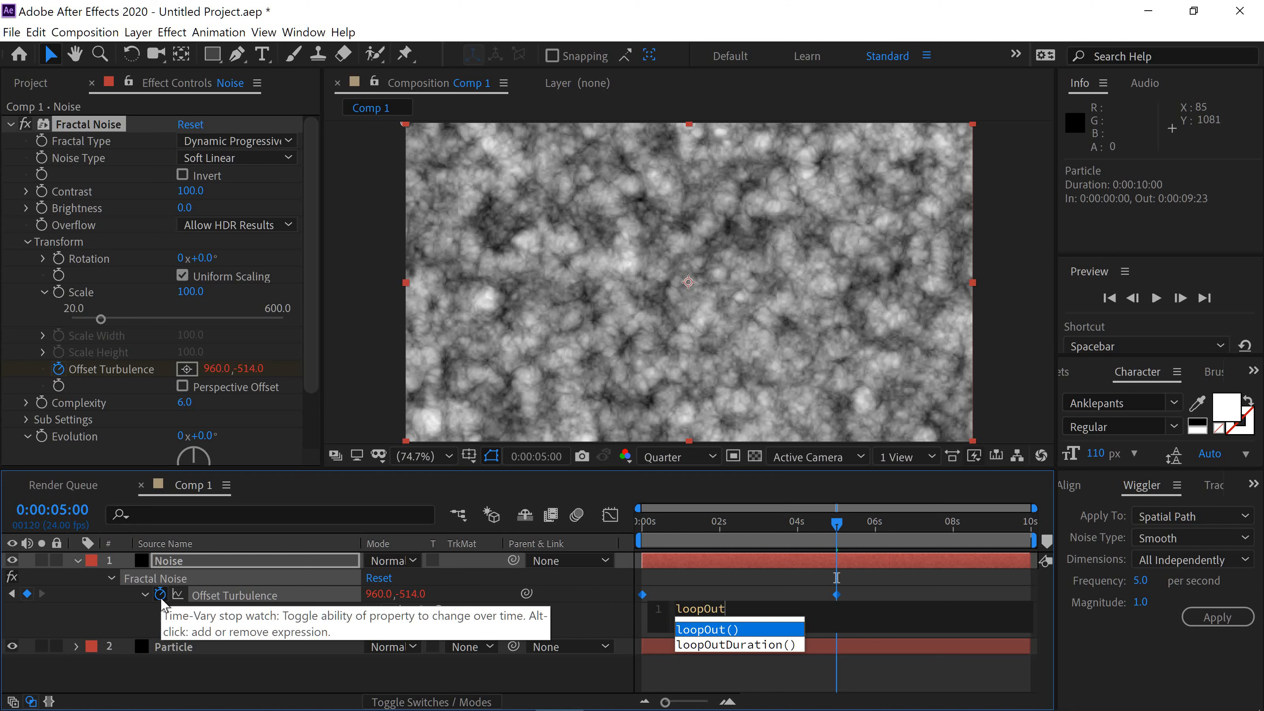
text(ut)
key(Return)
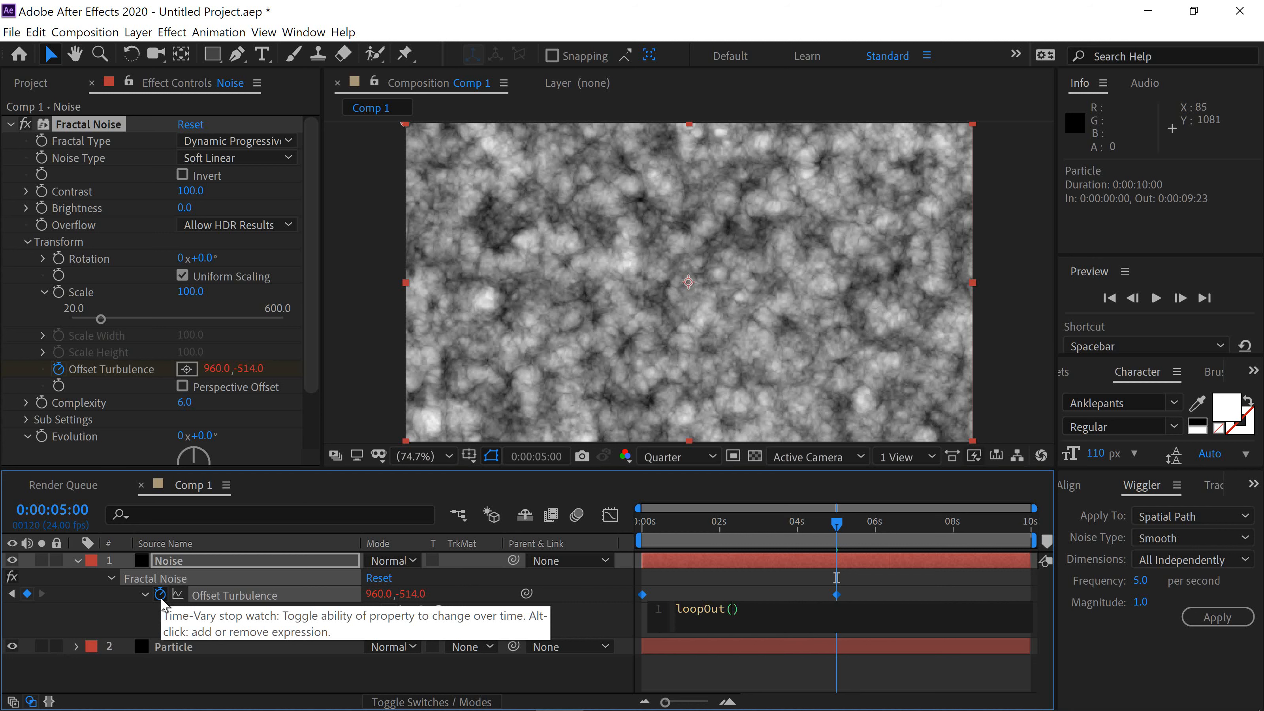
text(")
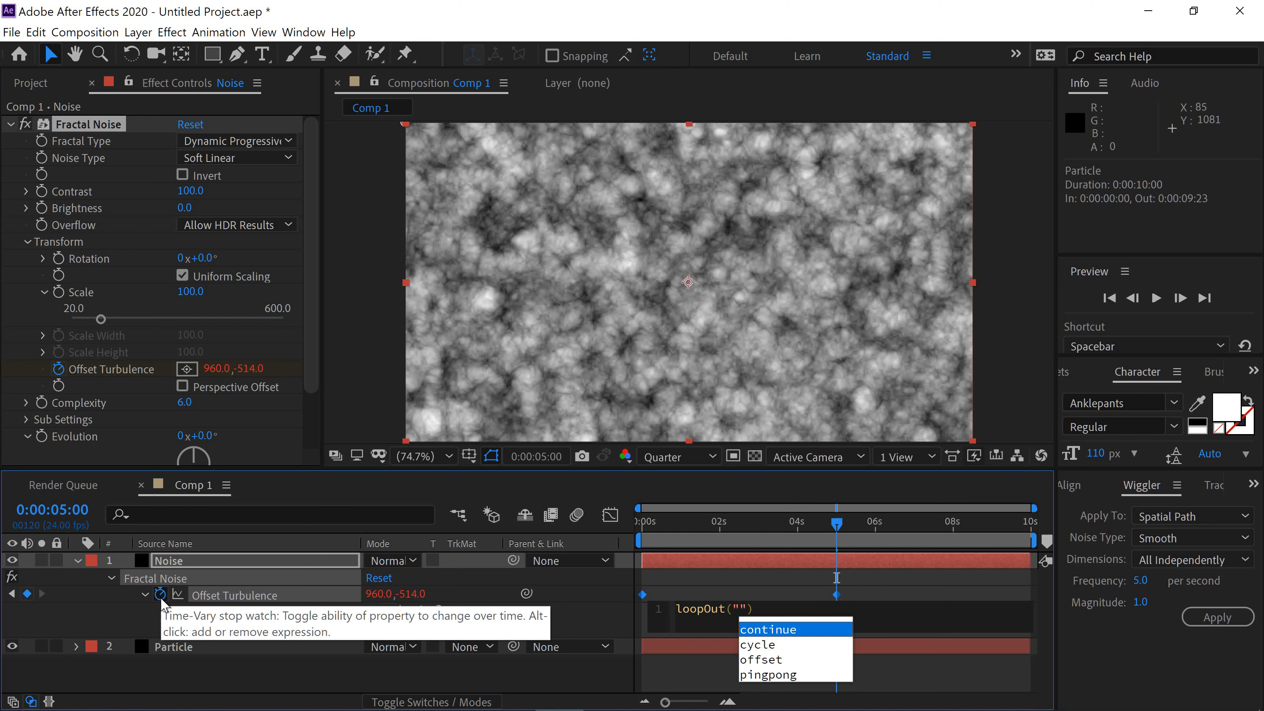
text(o)
key(Return)
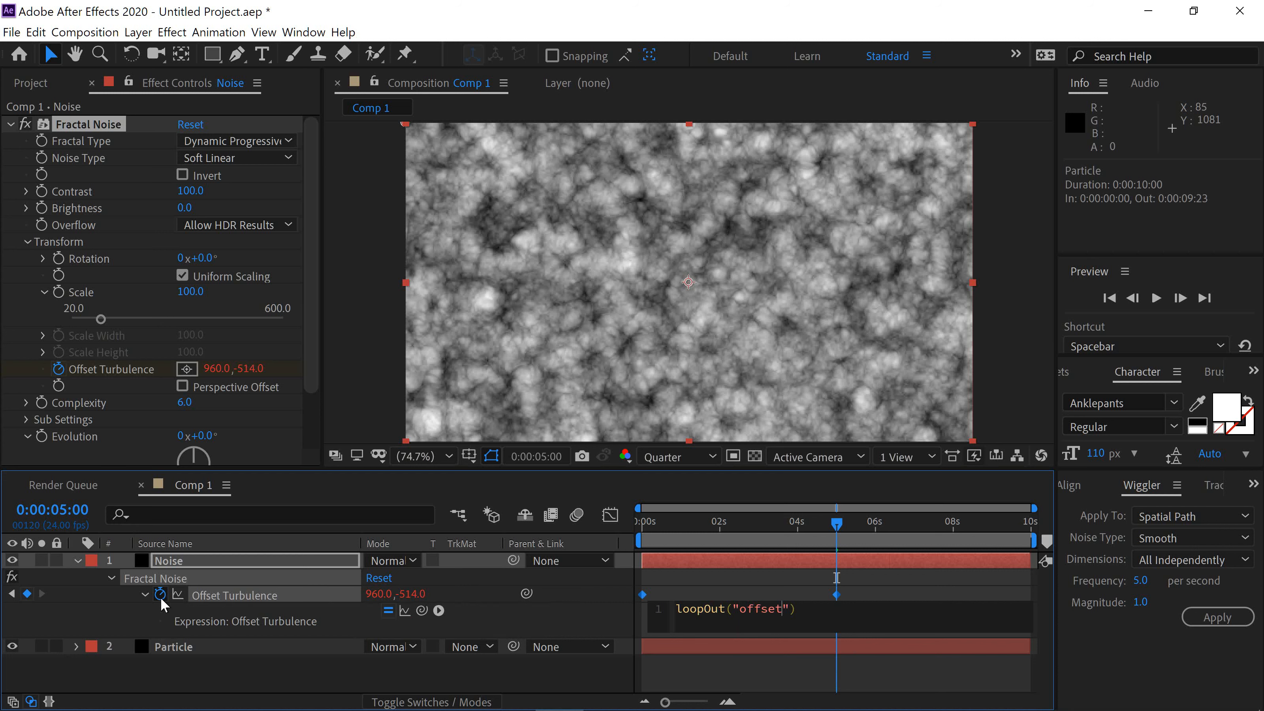
key(space)
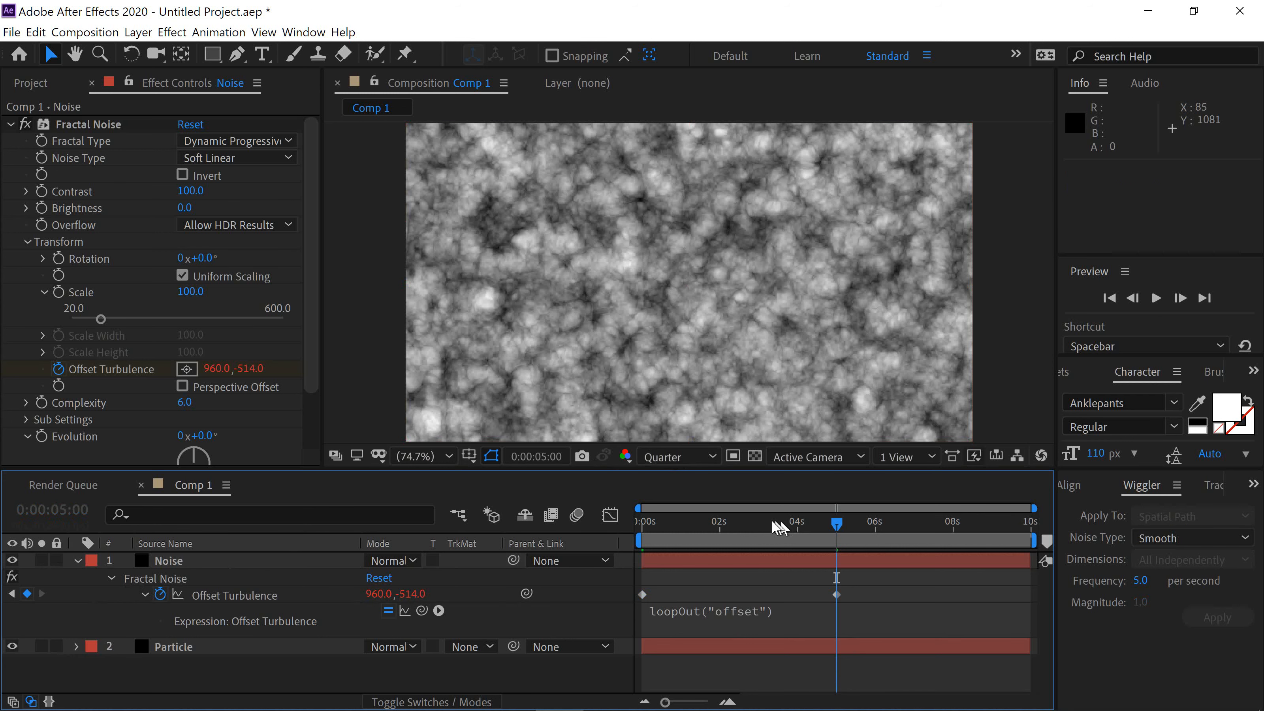
key(space)
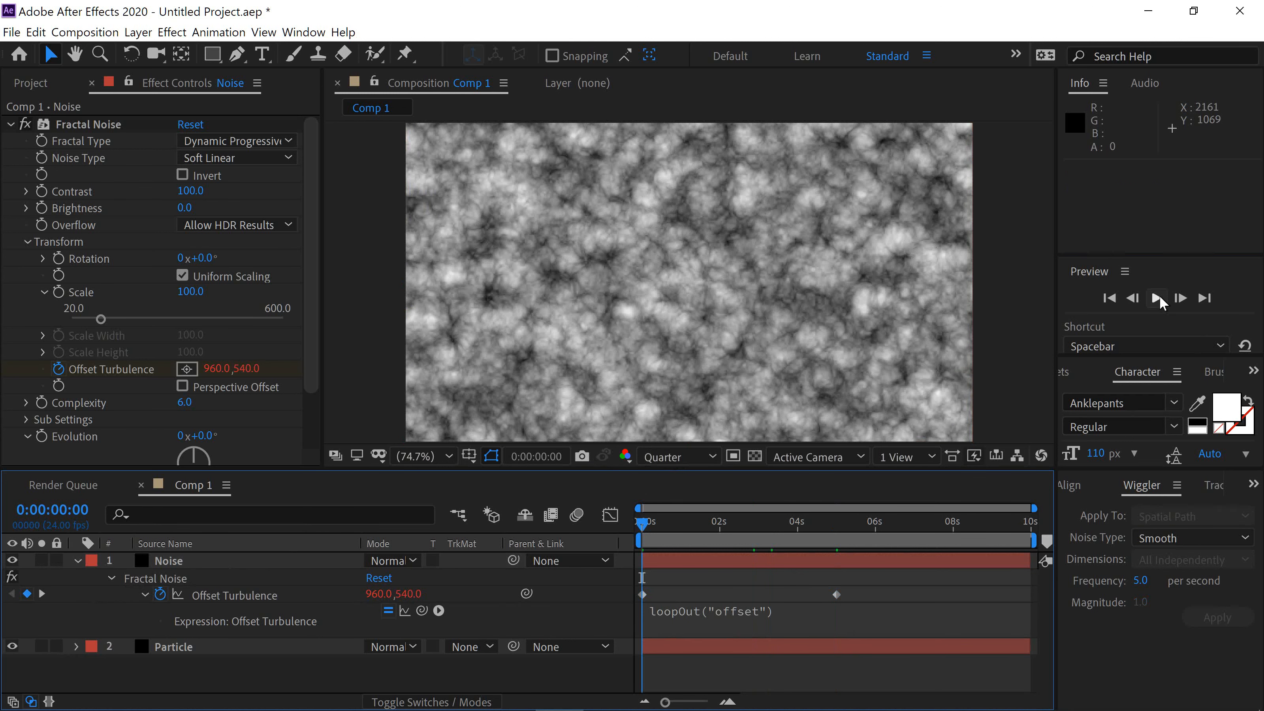
Speed up the looping noise by moving the second Offset Turbulence keyframe to about 1 second, and preview the motion.
click(1156, 299)
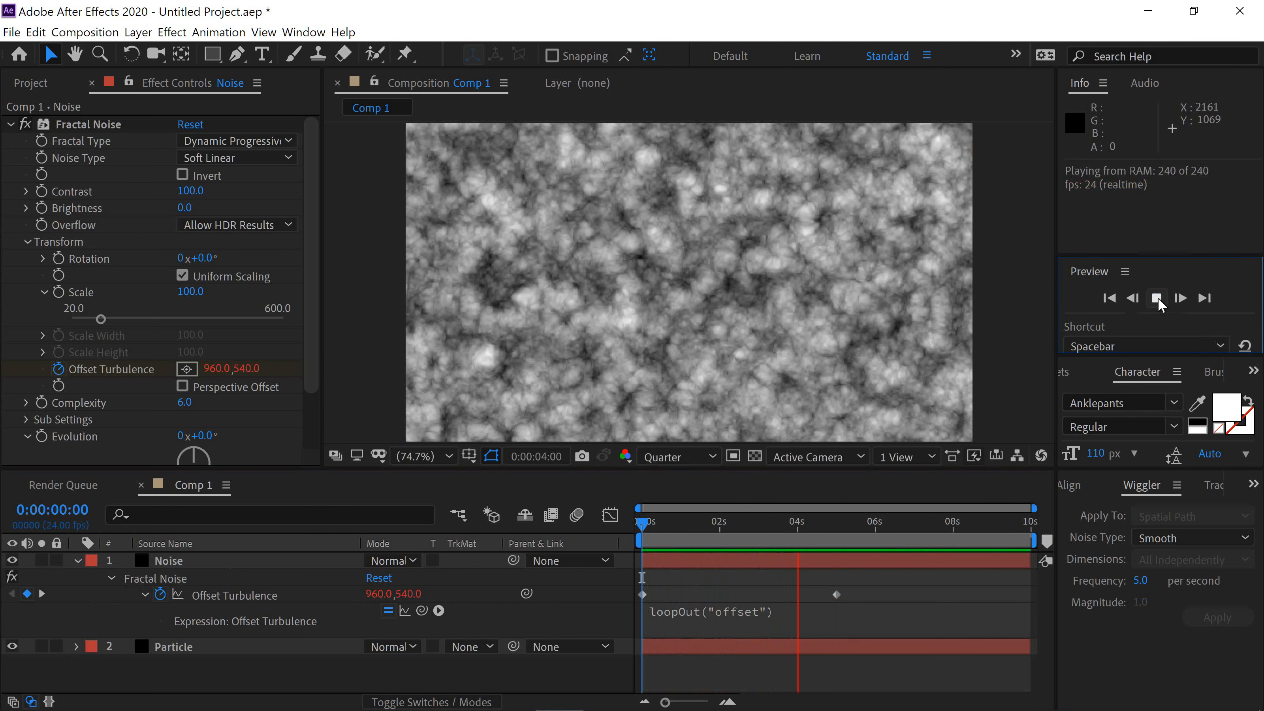
click(1156, 298)
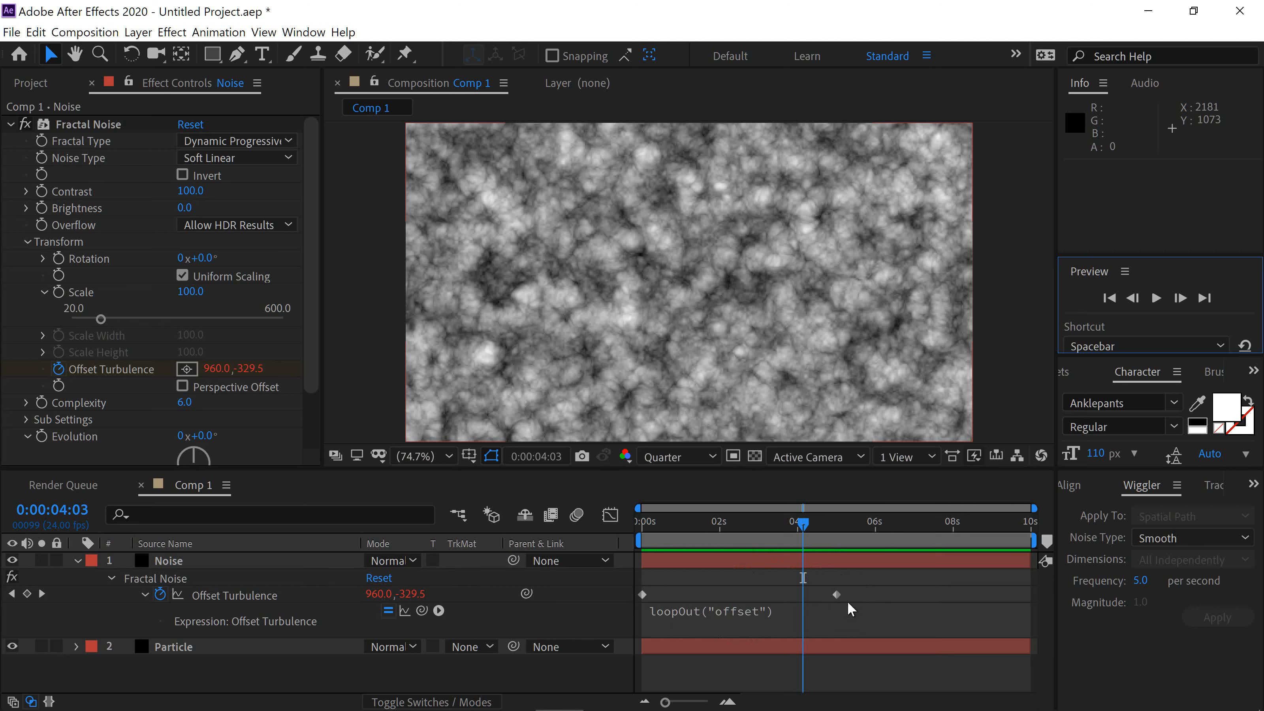
drag(836, 595, 690, 605)
drag(685, 517, 628, 516)
click(1156, 298)
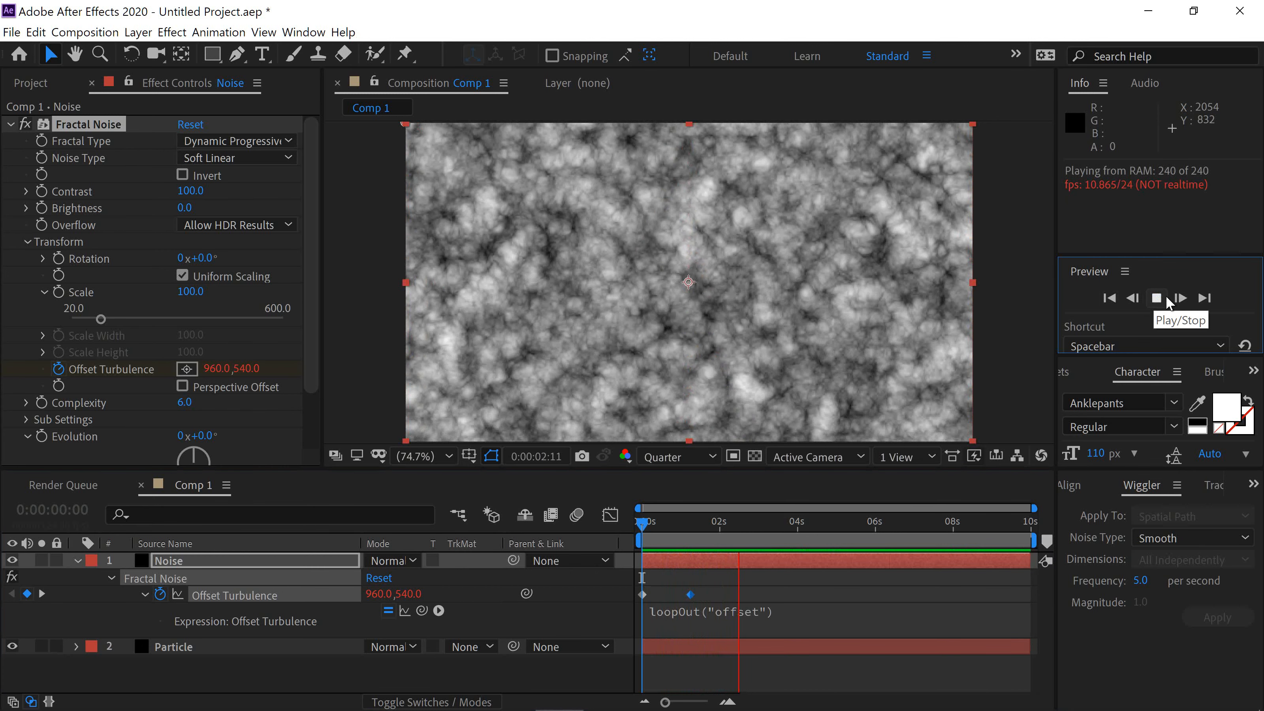
click(1156, 306)
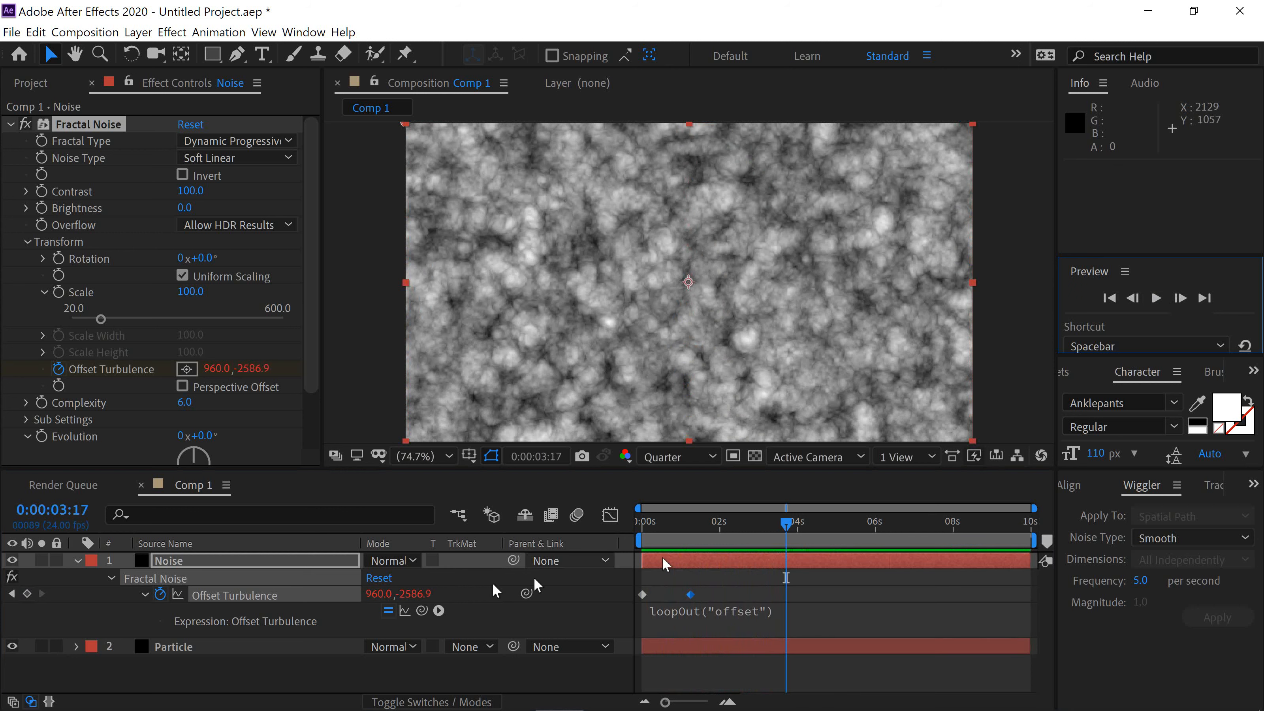
Animate the Fractal Noise's Evolution with the expression time*350 and preview the noise.
alt+click(42, 437)
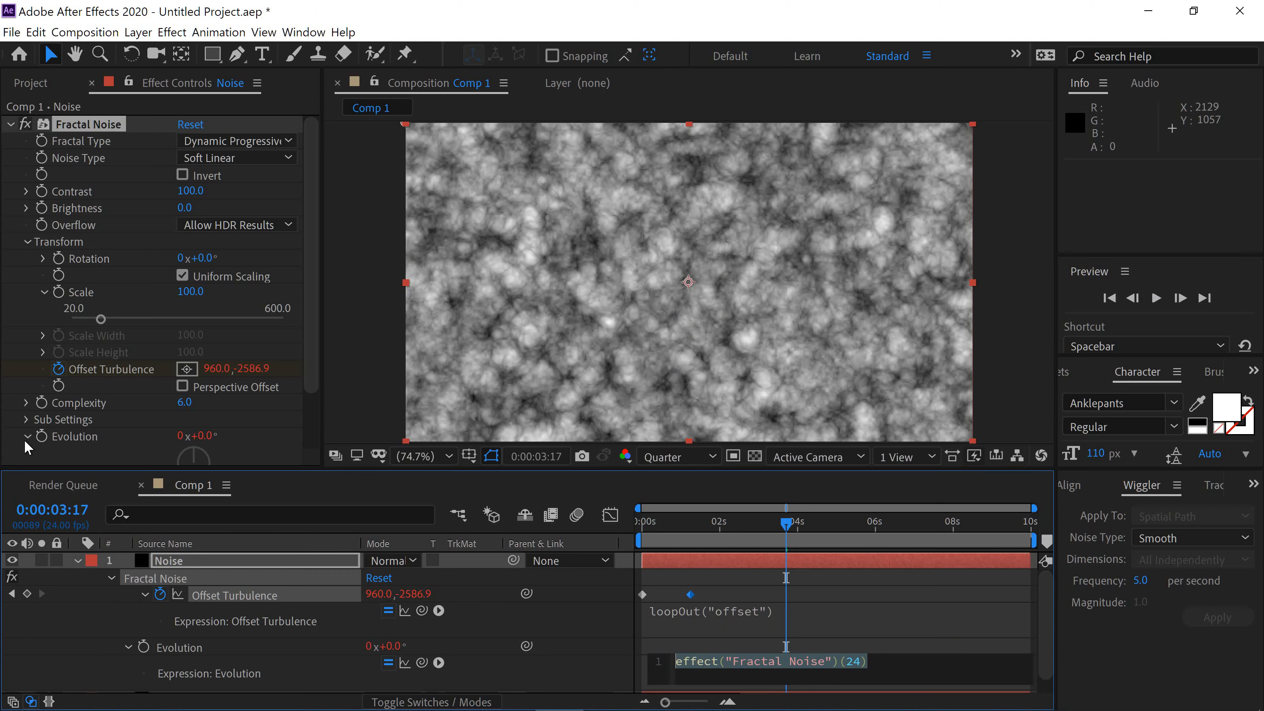
text(time)
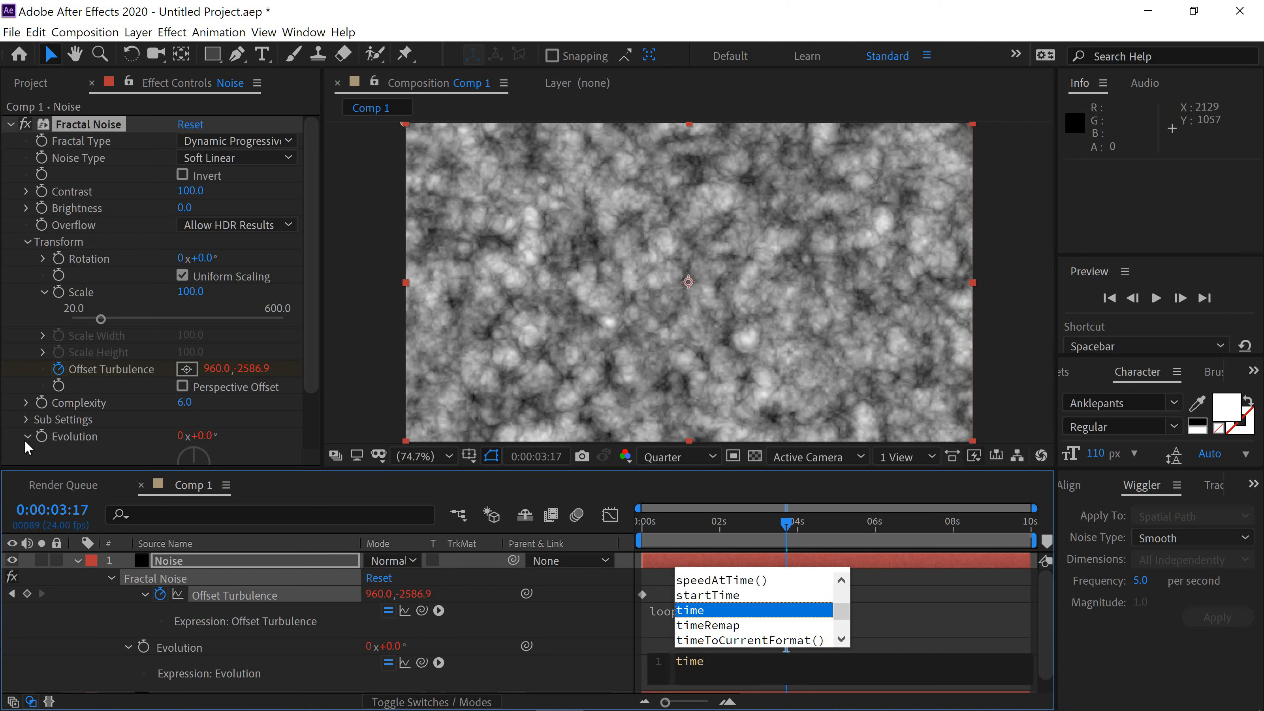
text(*)
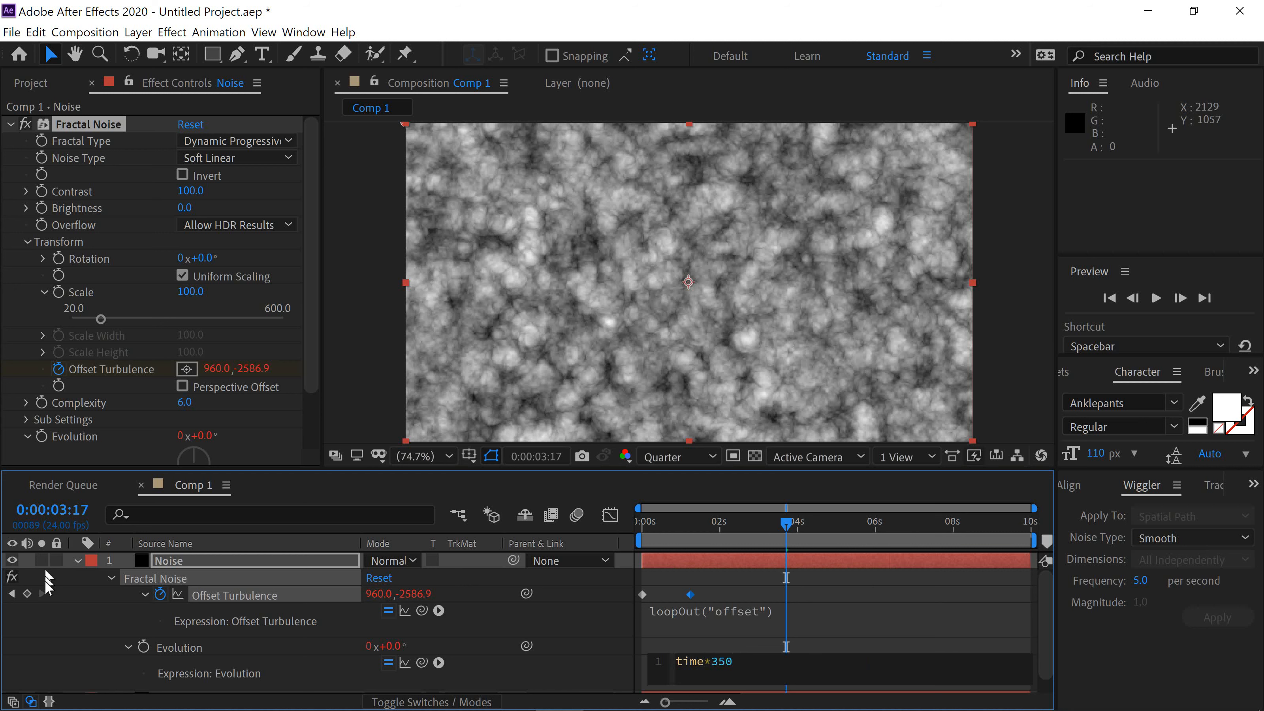
click(48, 606)
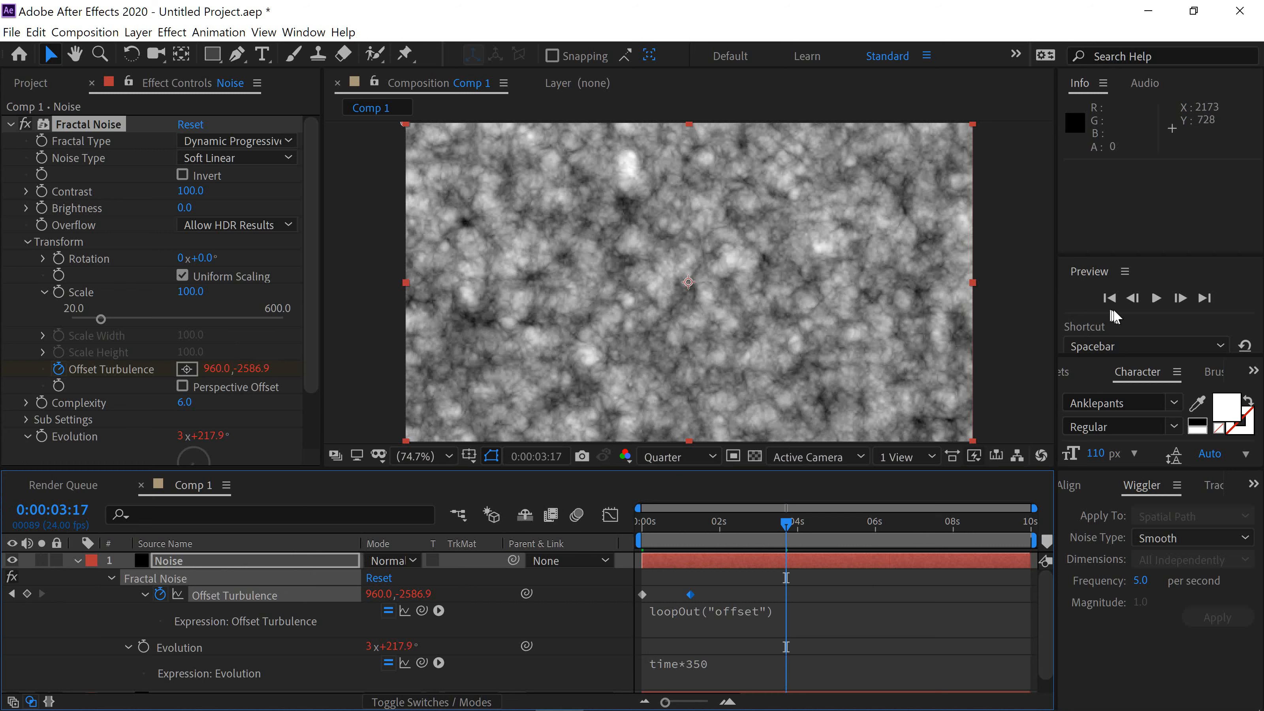
click(1152, 299)
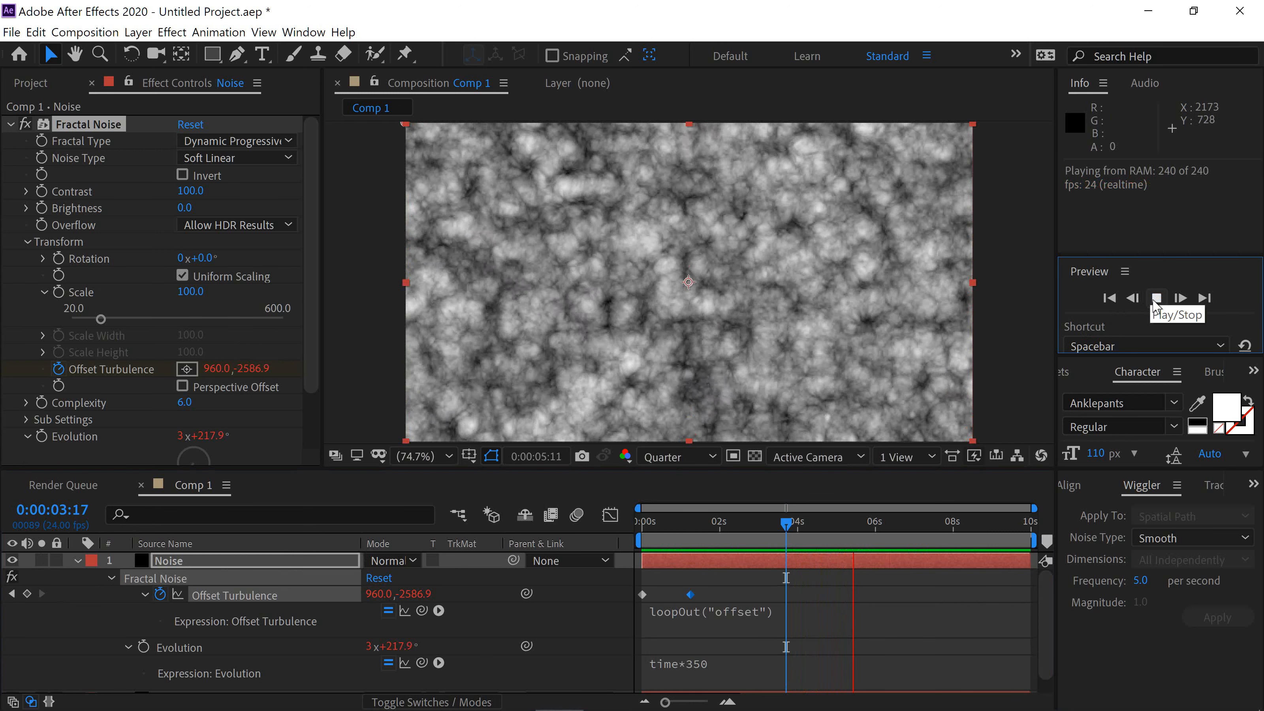
click(1155, 298)
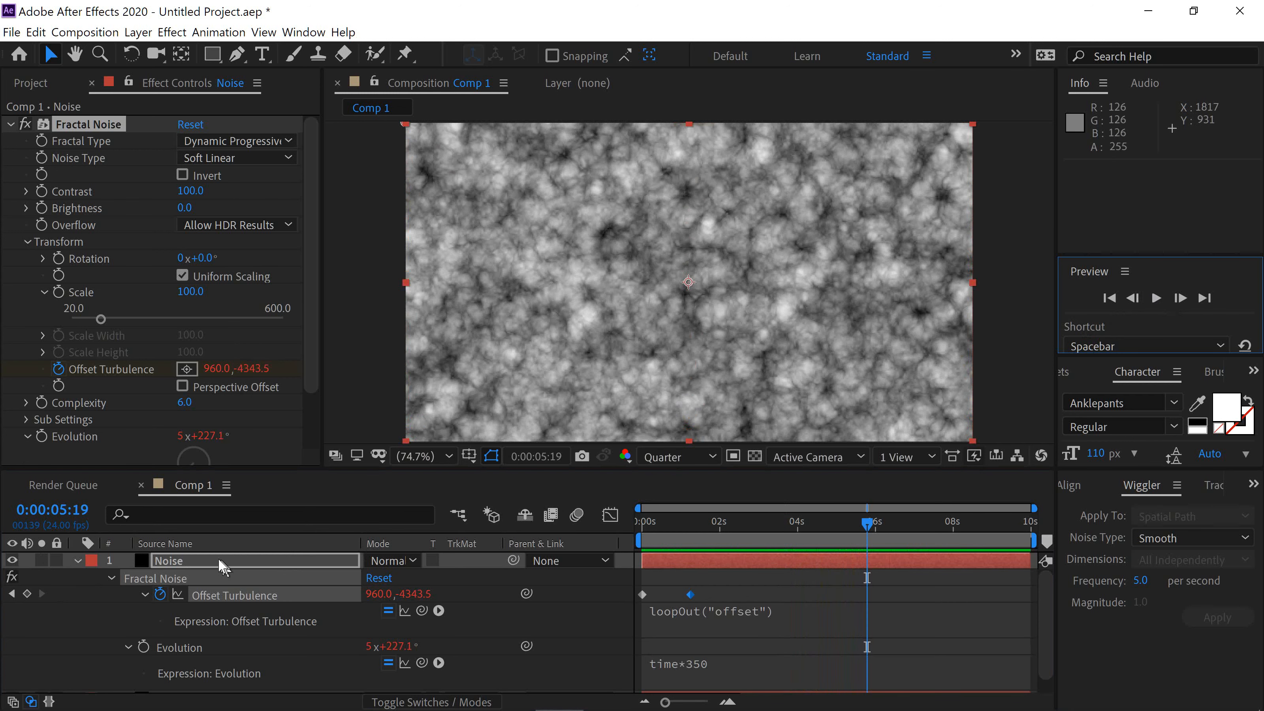
Collapse the Noise layer, move it below the Particle layer and preview the composition.
click(75, 560)
drag(180, 561, 182, 588)
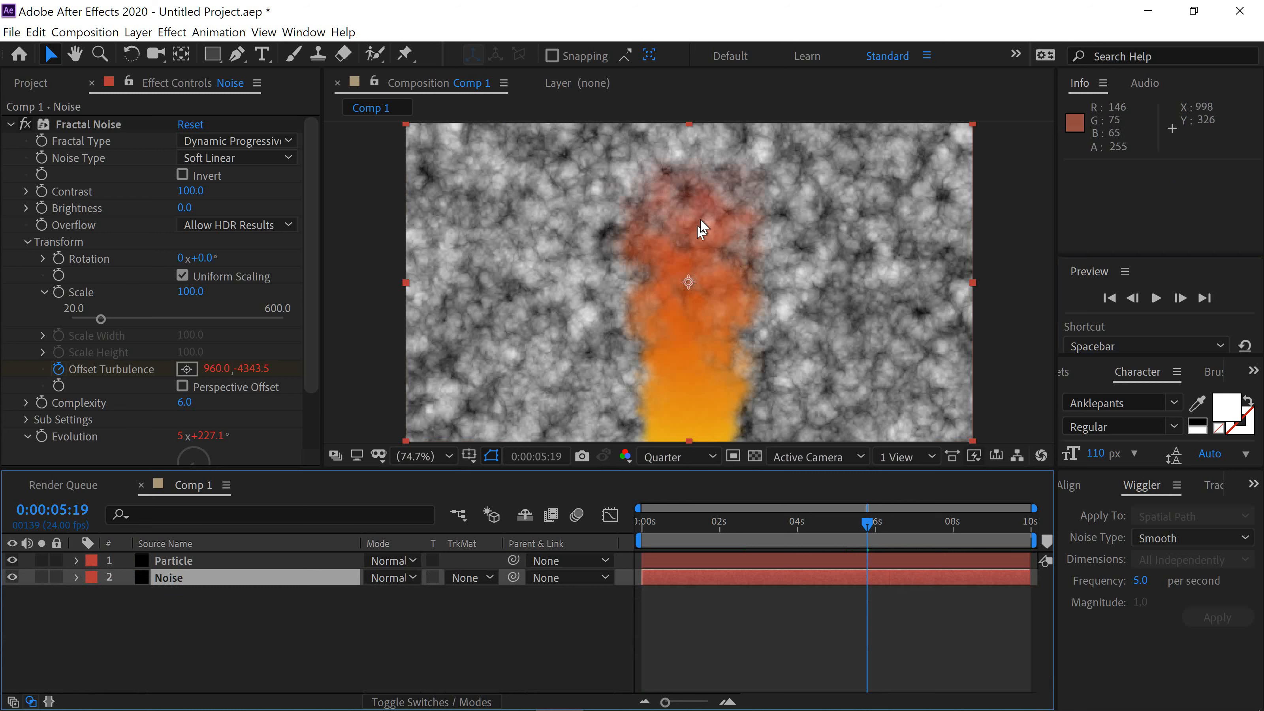
click(1157, 298)
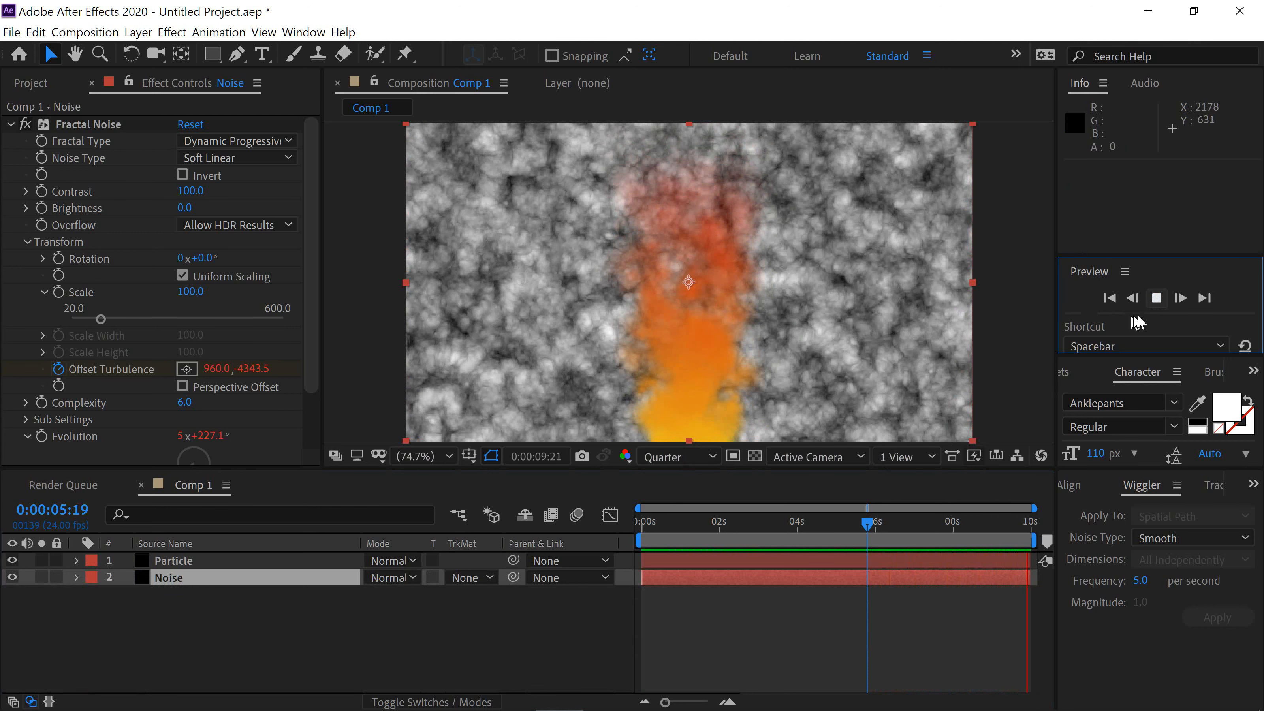
key(space)
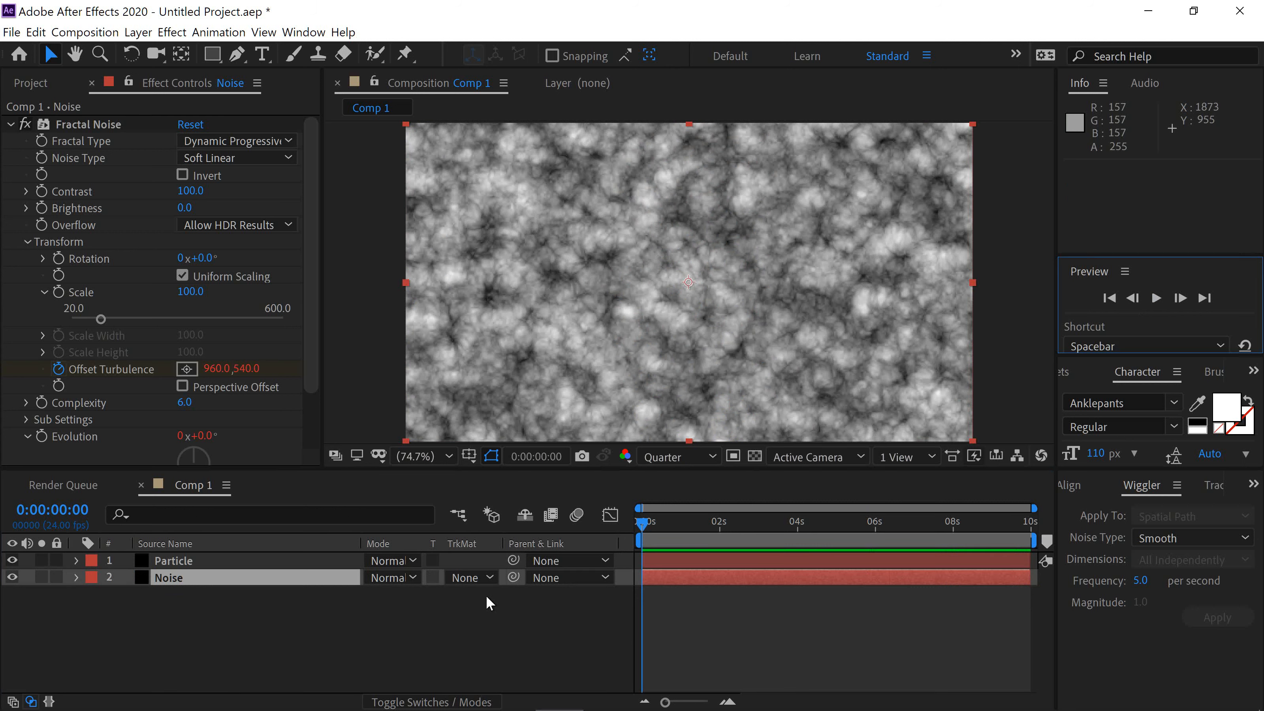
Set the Noise layer's track matte to Alpha Matte "Particle" and preview the result.
click(213, 578)
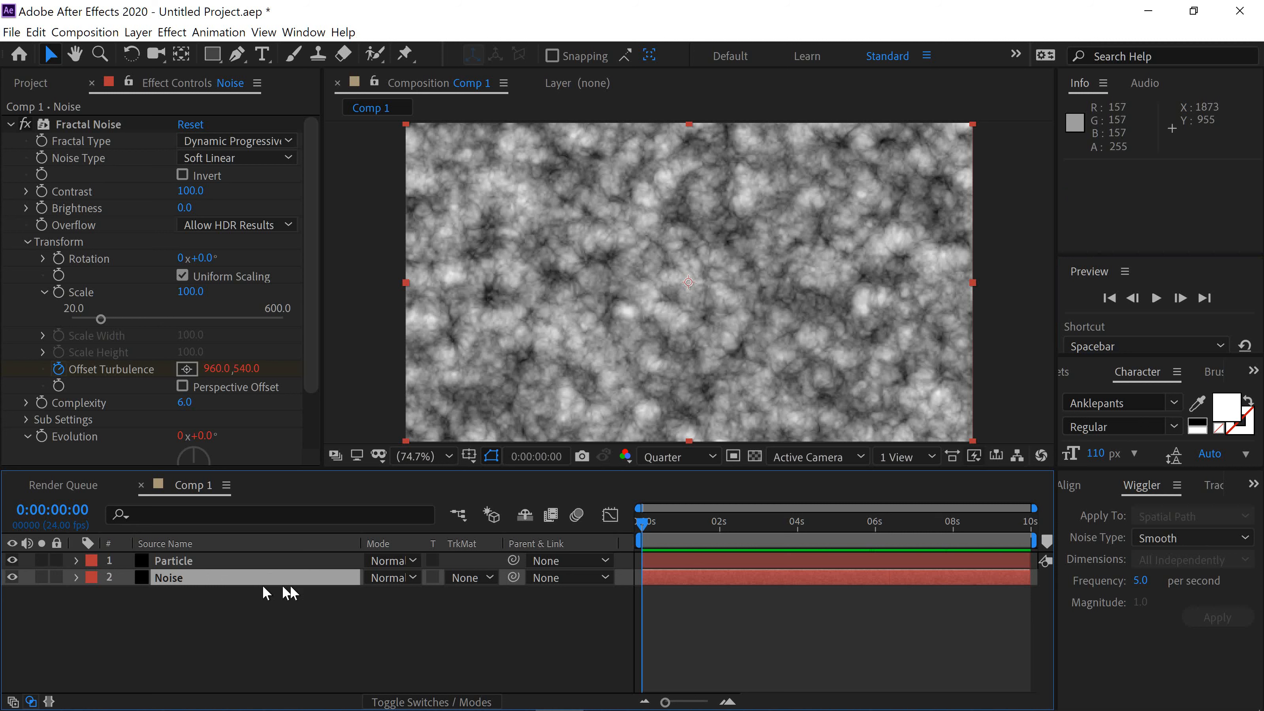
click(490, 580)
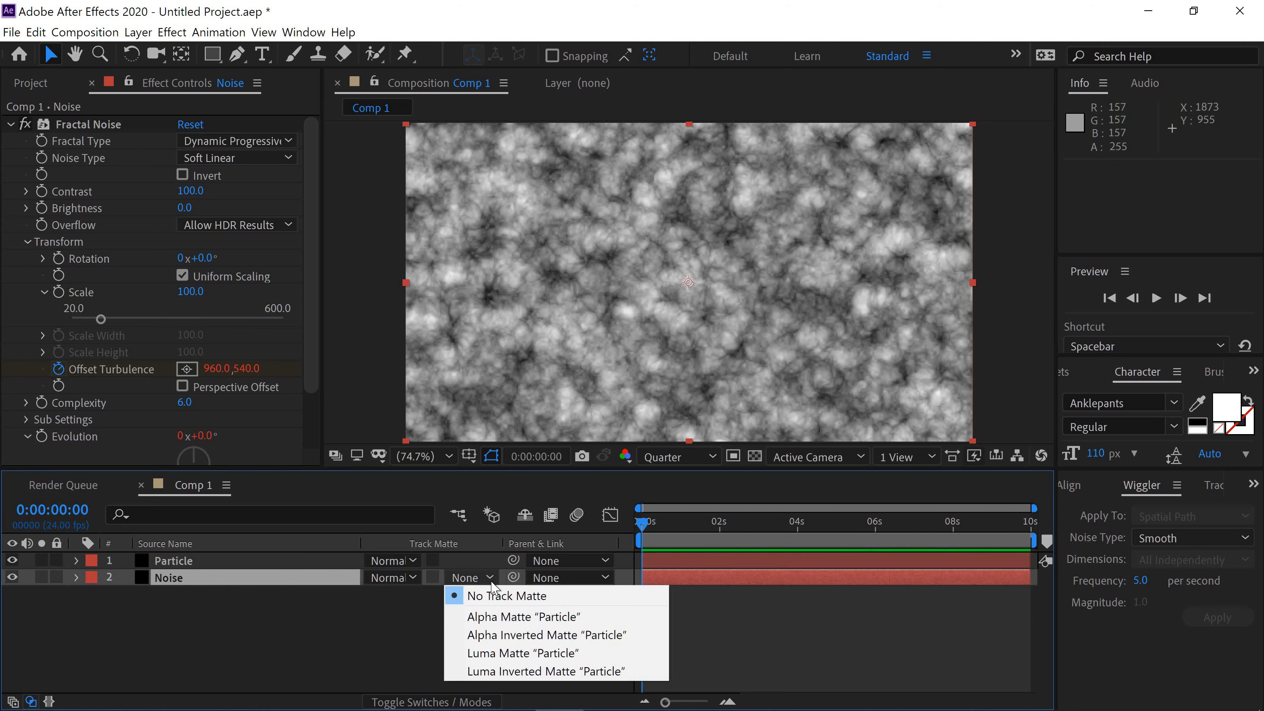
click(496, 617)
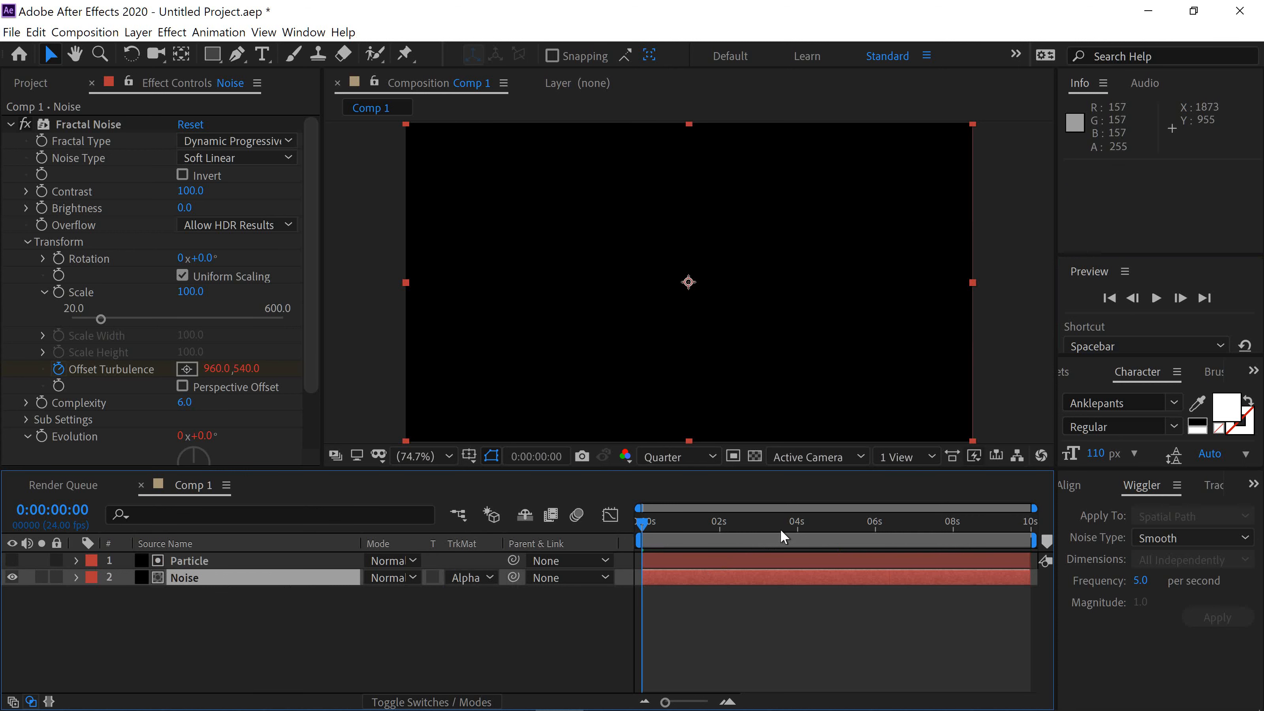
click(1156, 299)
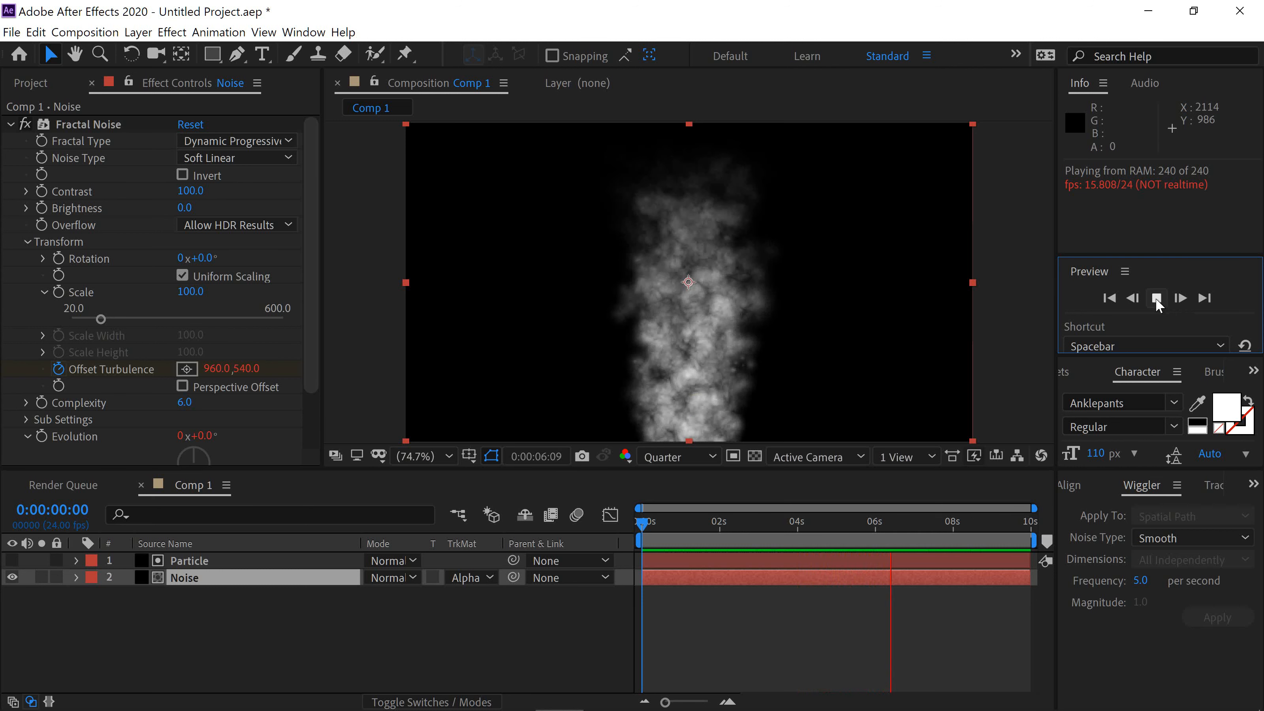
click(1155, 299)
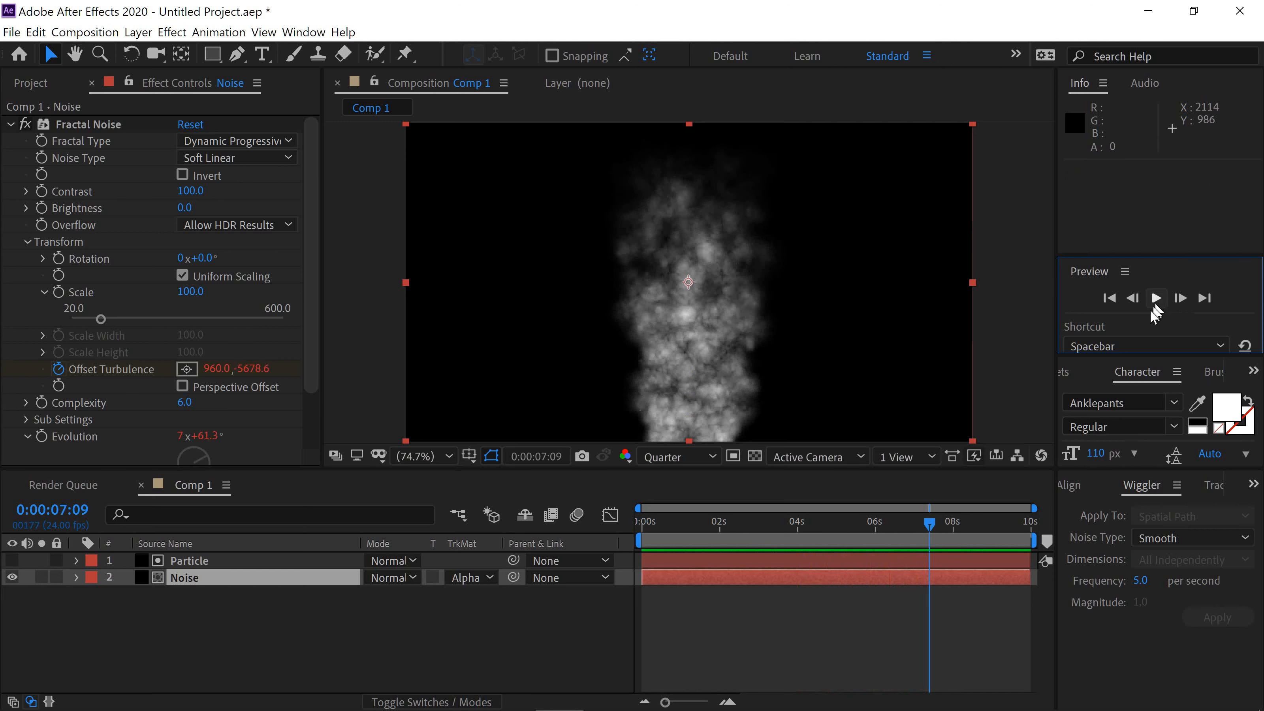
Add an adjustment layer above the Particle layer and apply the VC Color Vibrance effect to it.
click(236, 562)
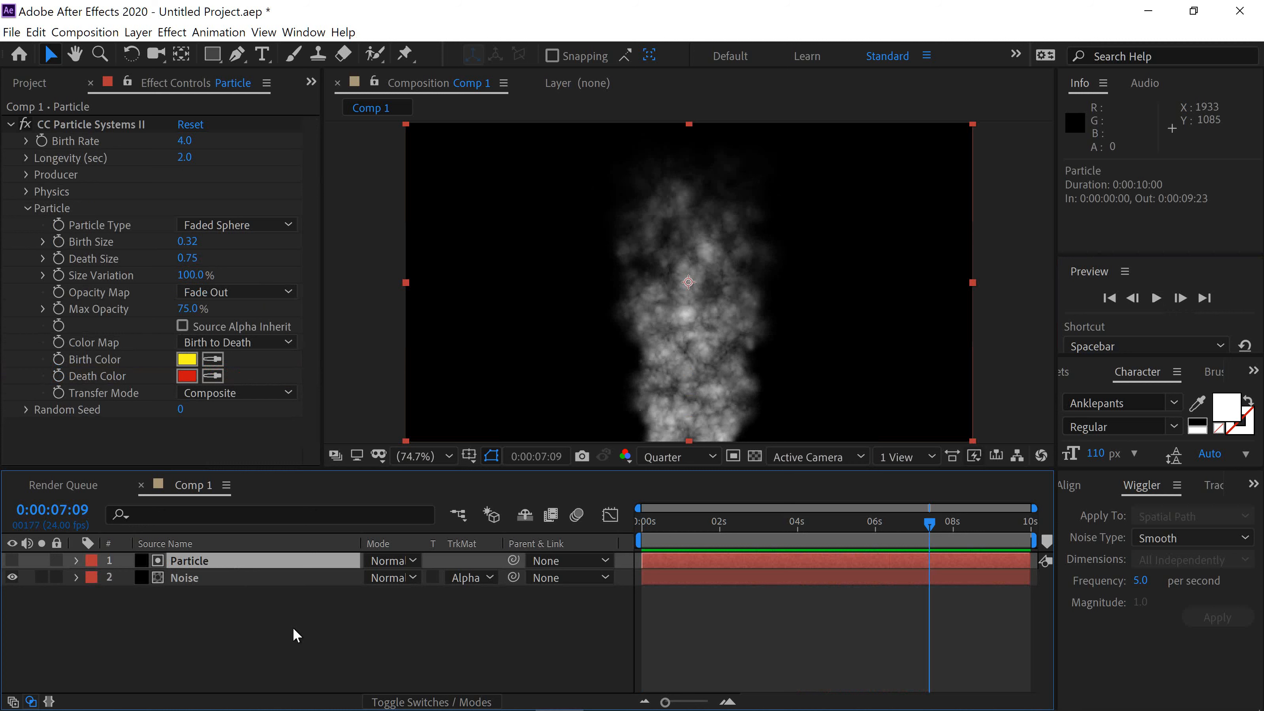
key(ctrl+alt+y)
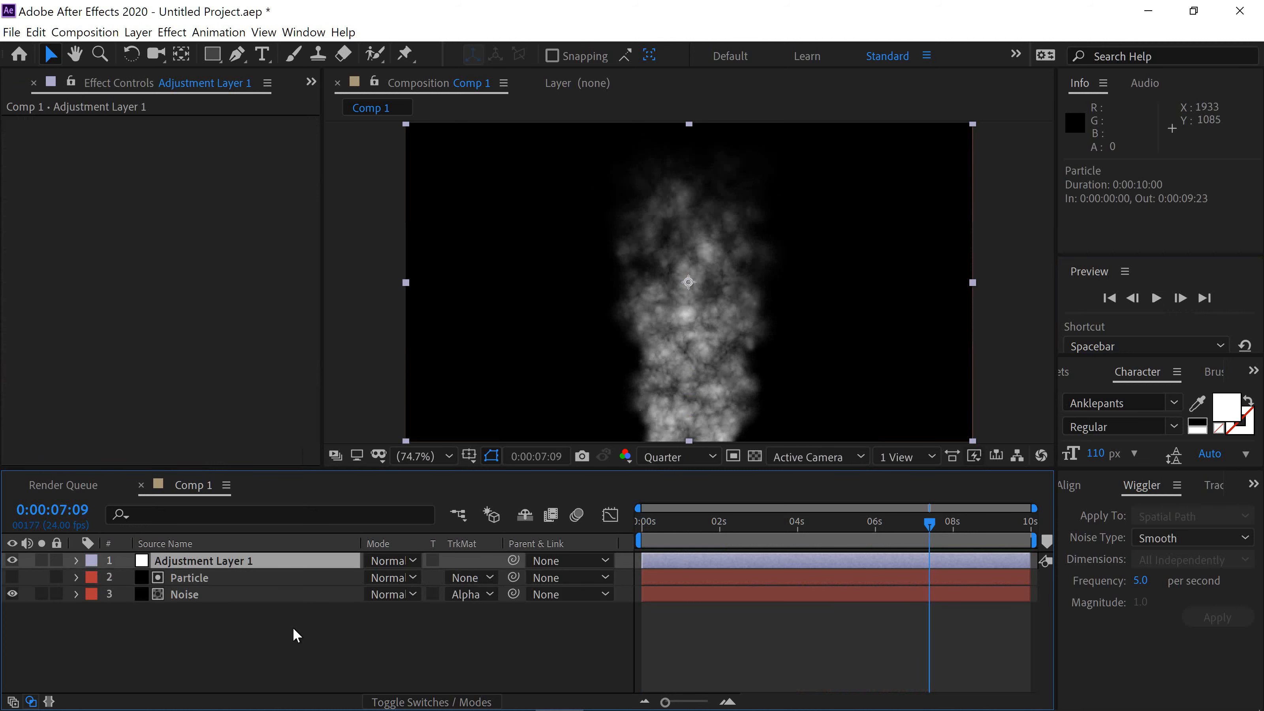
key(ctrl+space)
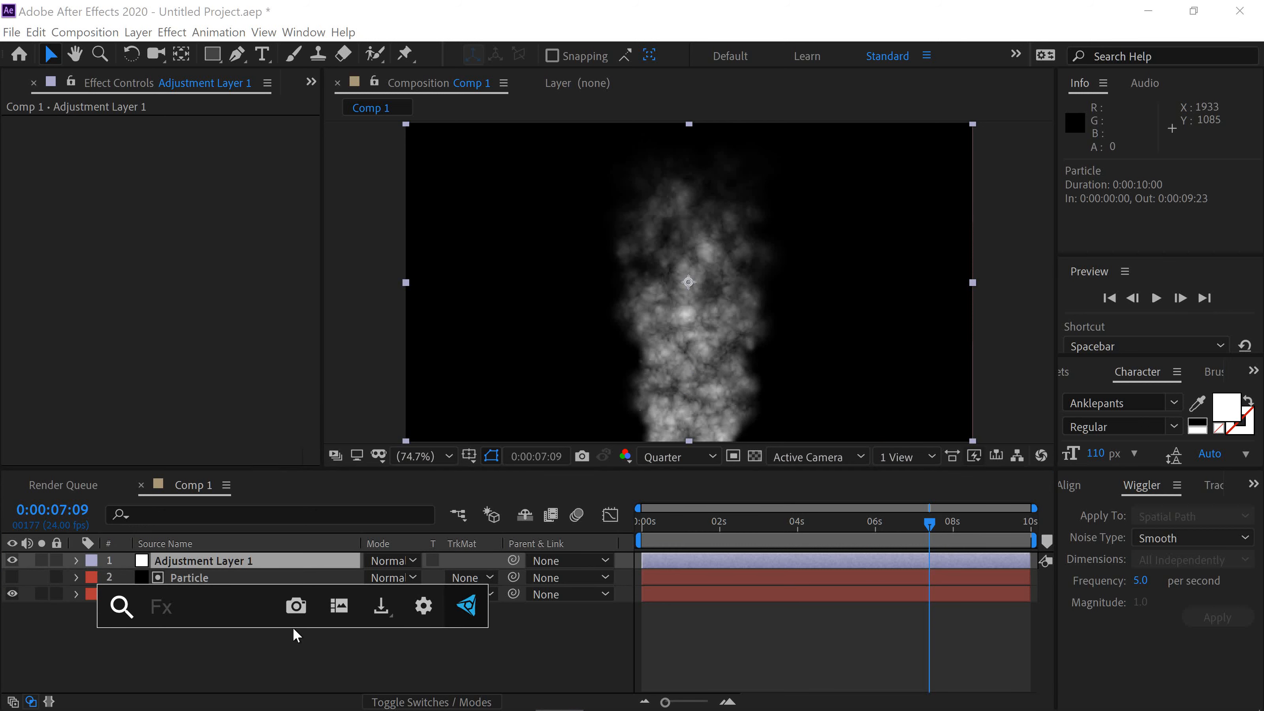
text(co)
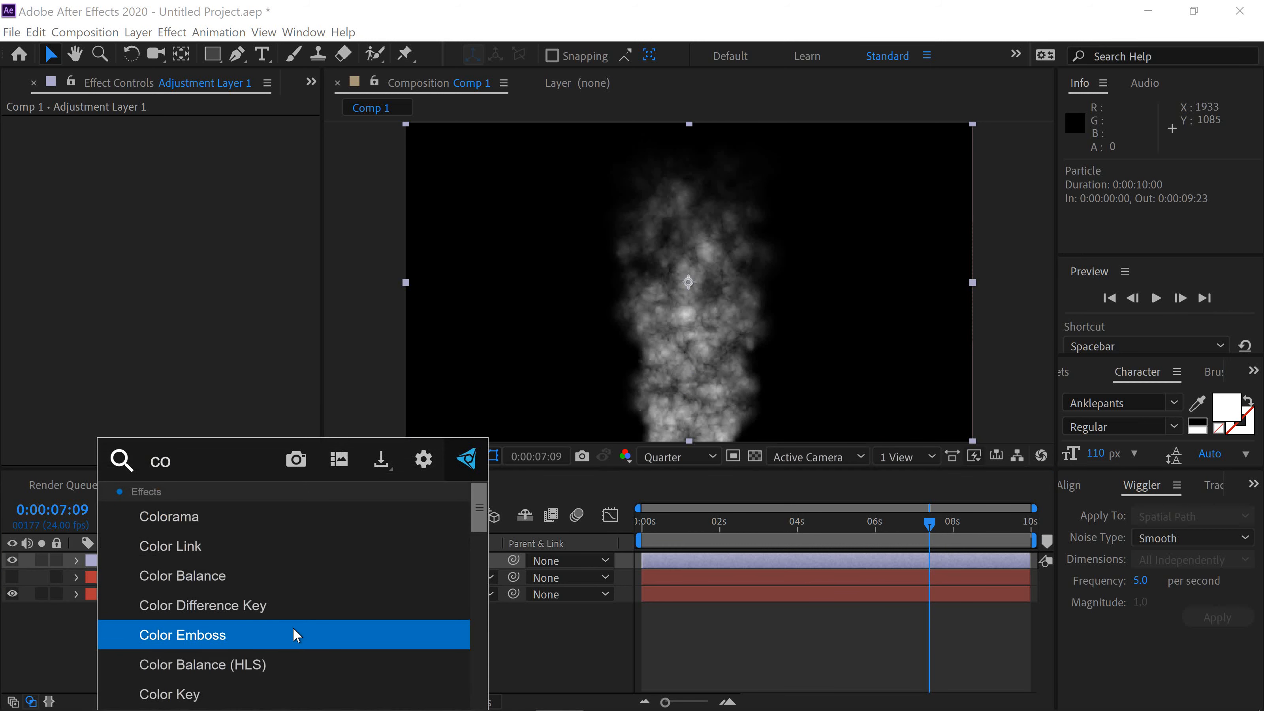
text(lor v)
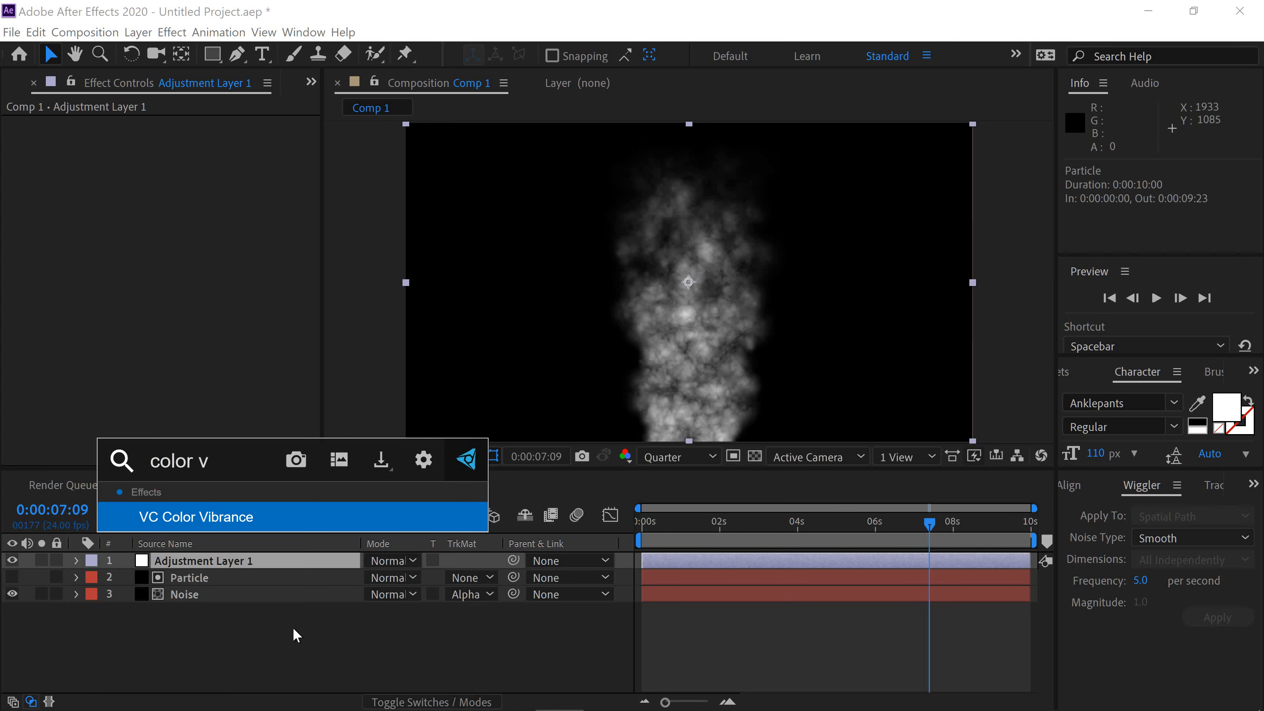
key(Return)
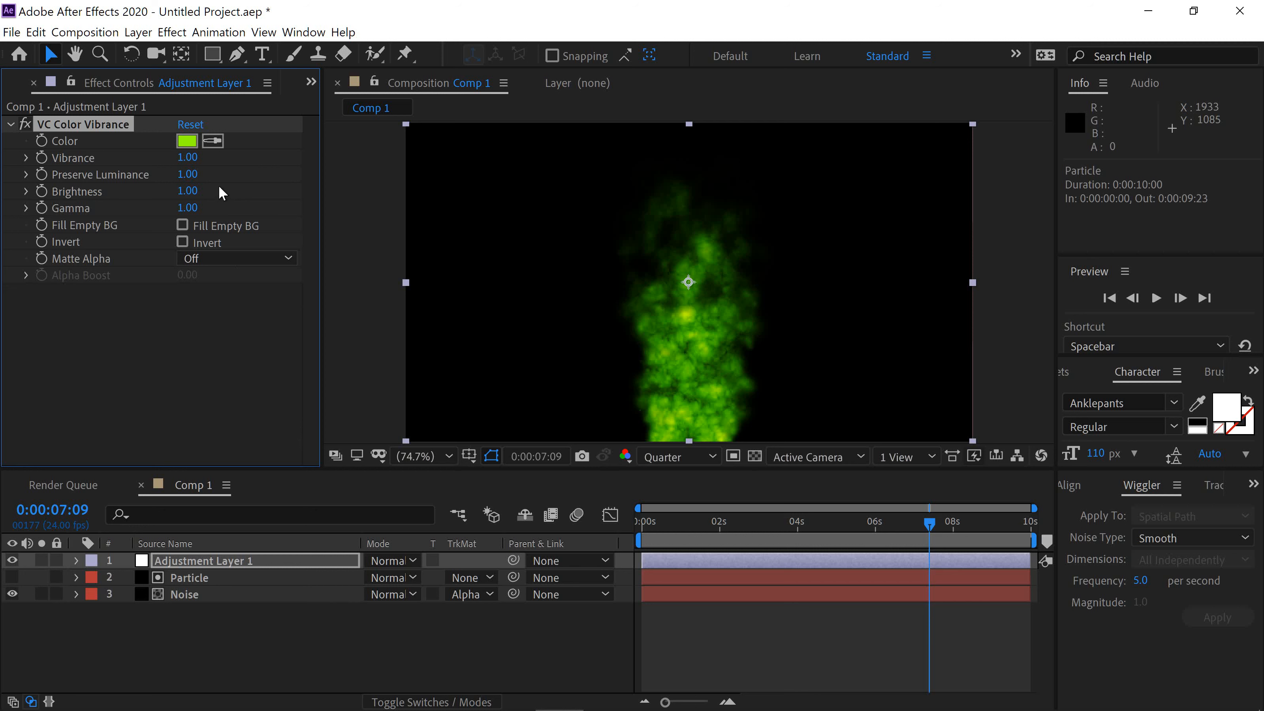
Set the VC Color Vibrance color to orange FFA200 and preview the fire.
click(187, 141)
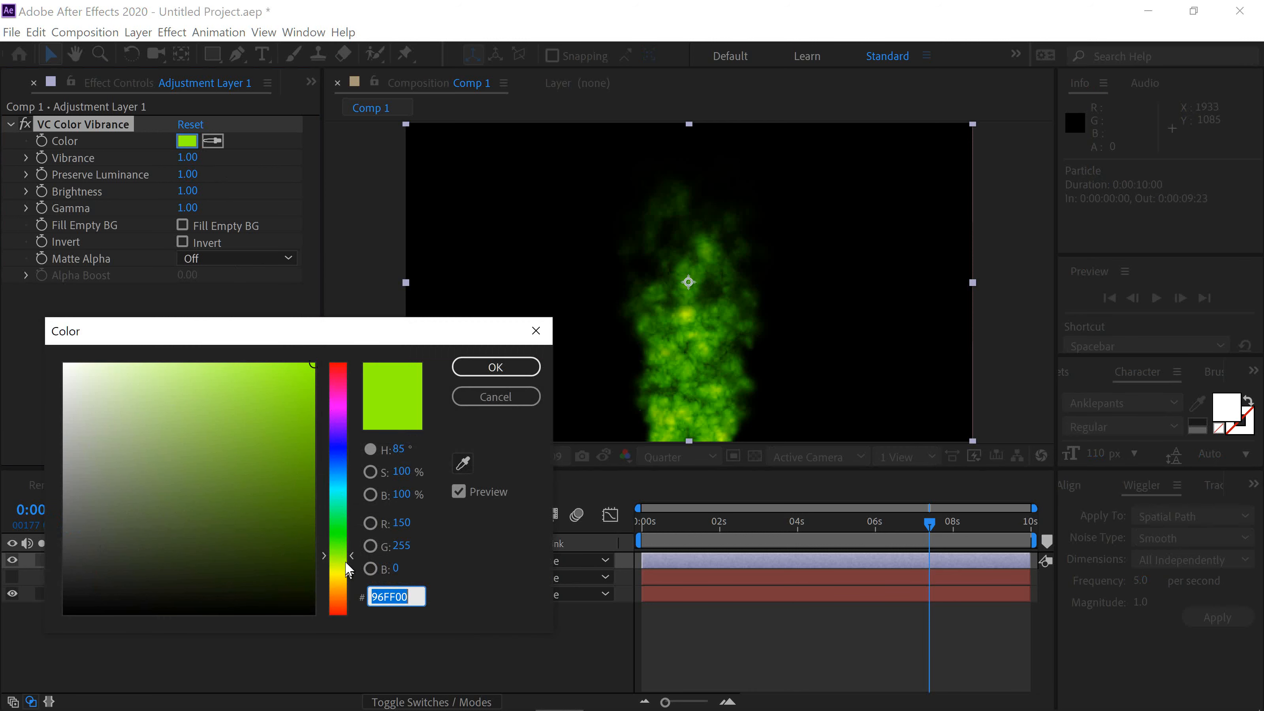
drag(347, 553, 344, 586)
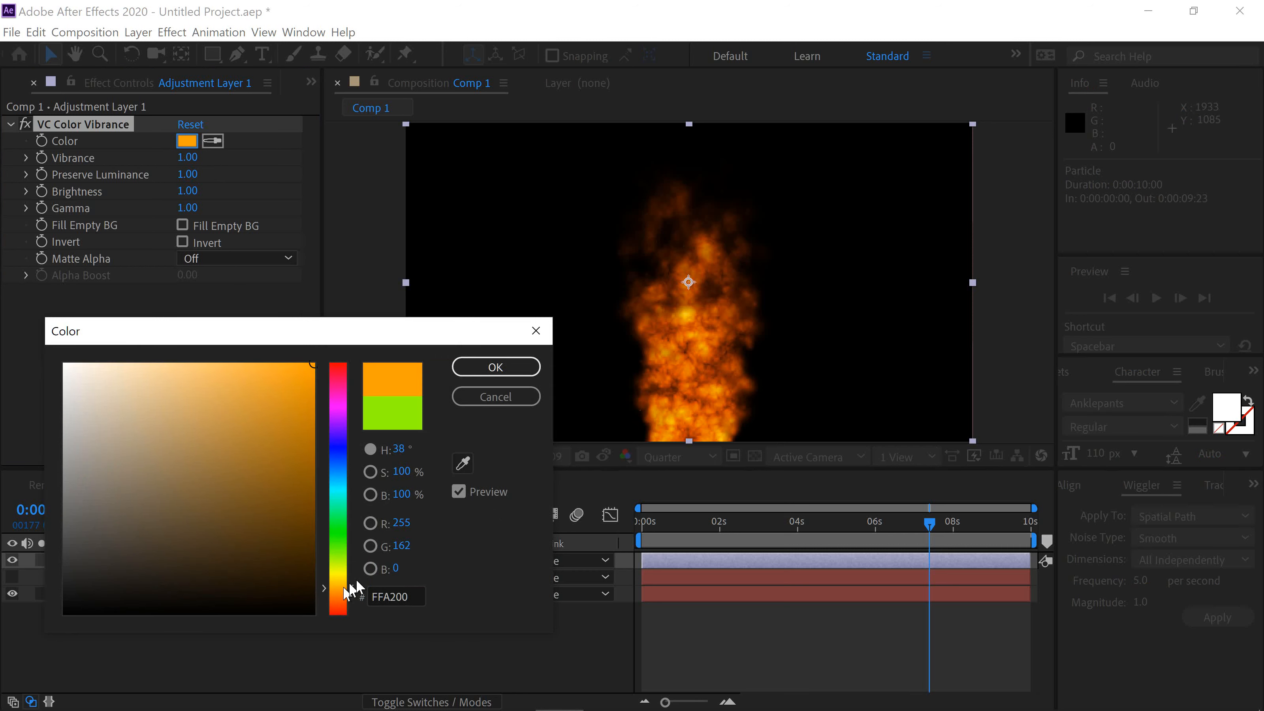
click(535, 367)
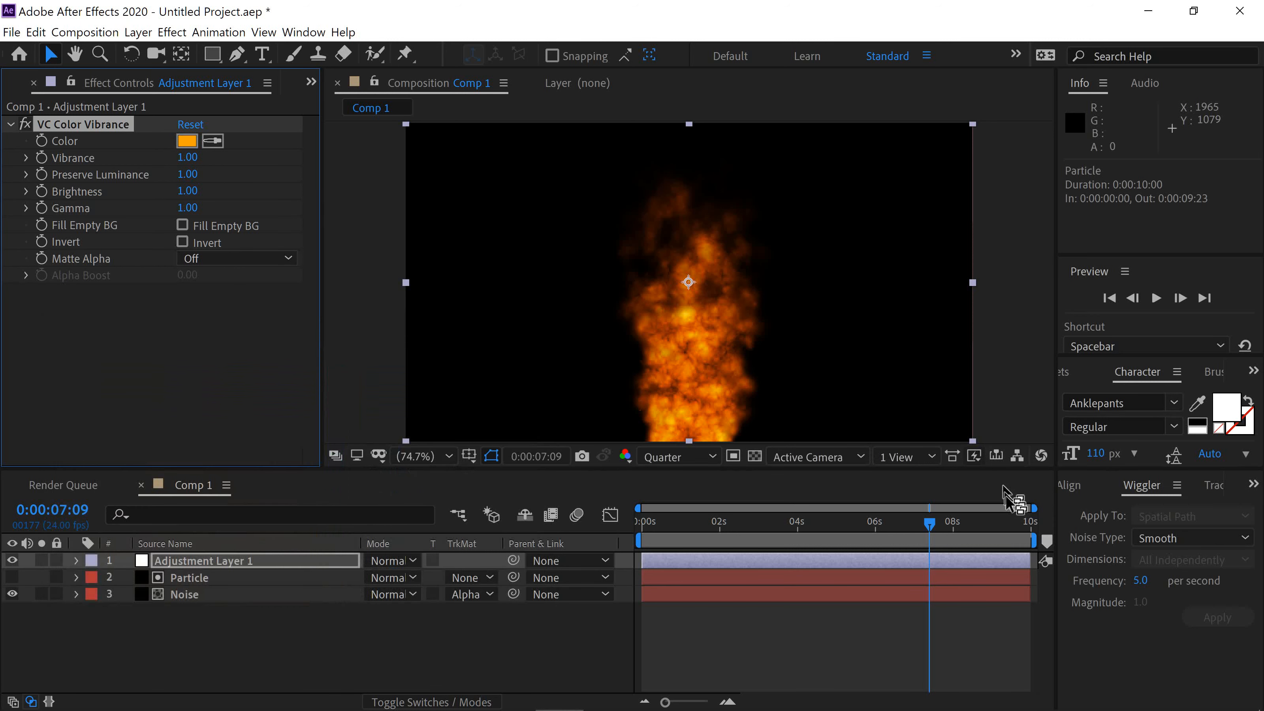
click(1152, 302)
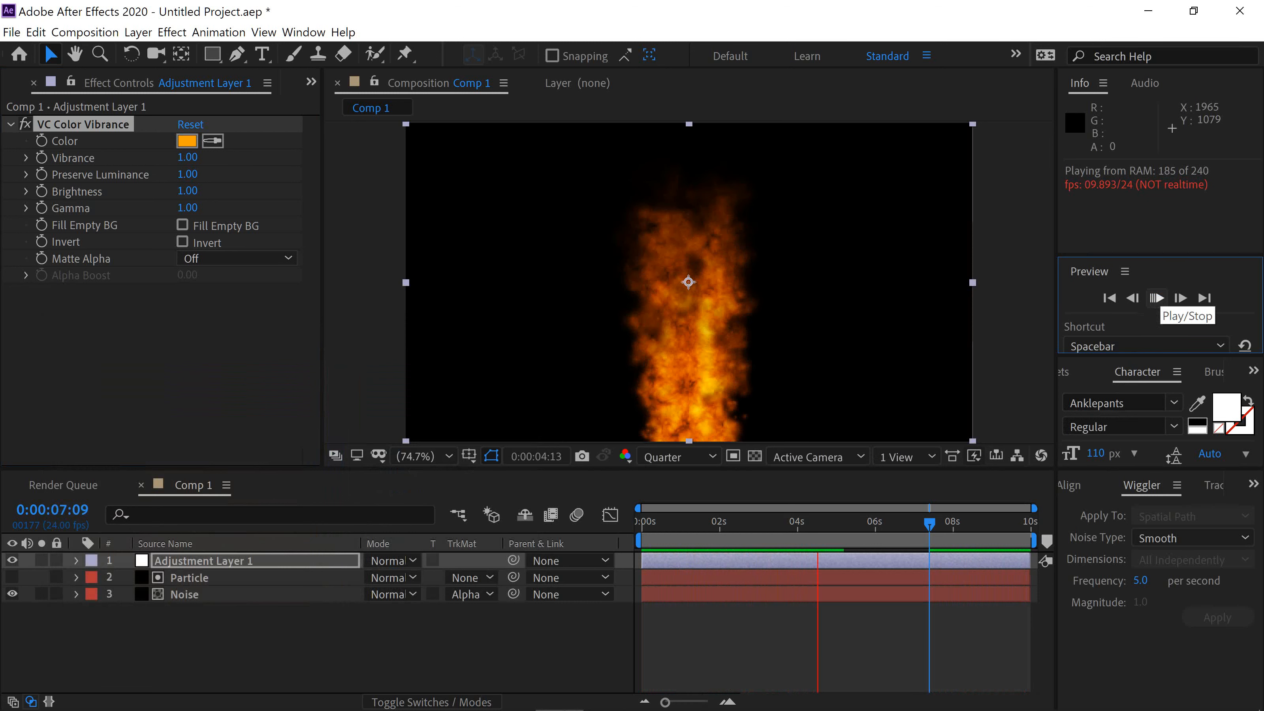
mouse_move(568, 692)
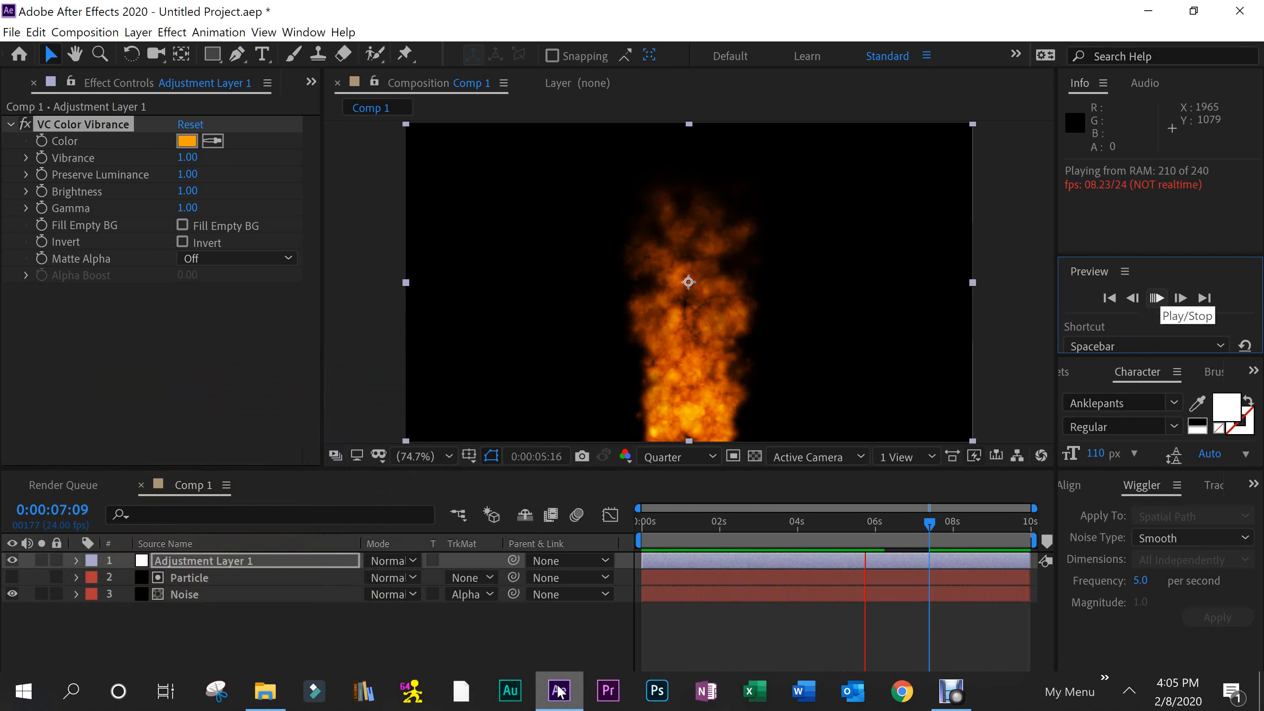
right_click(559, 691)
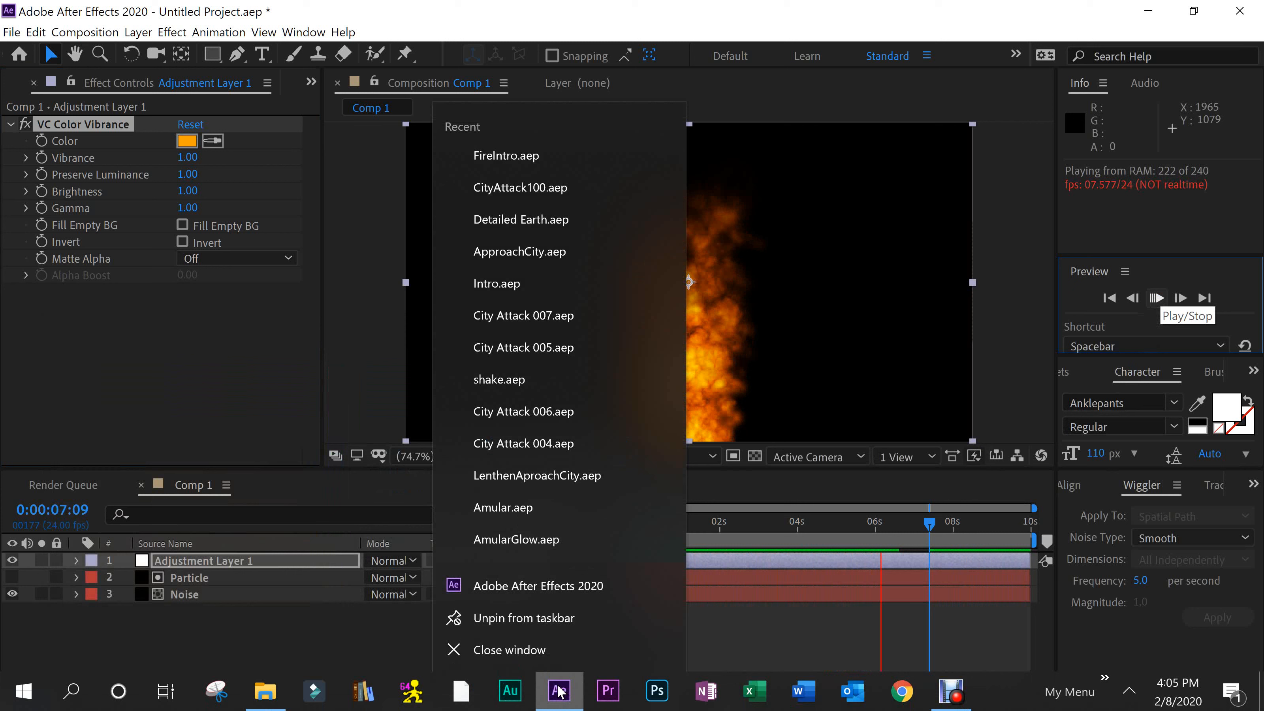
click(551, 652)
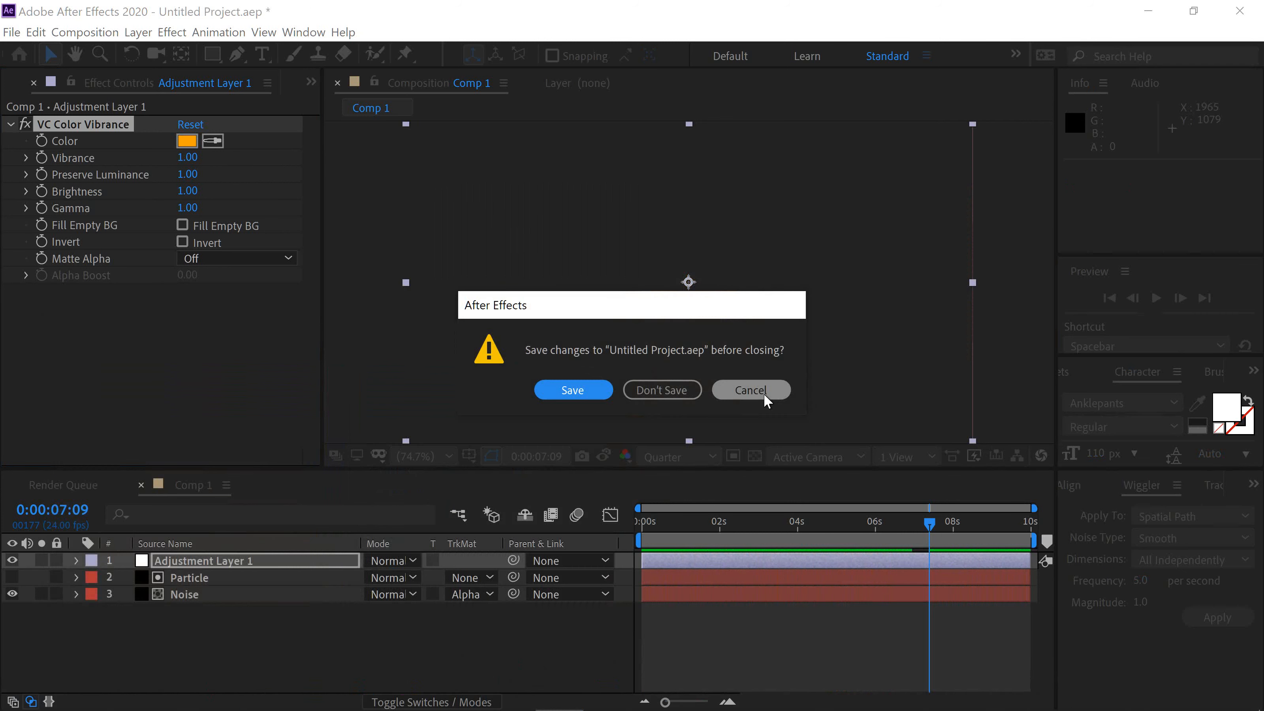
click(764, 391)
Move the playhead to 0:00:04:03 and apply the Turbulent Displace effect to the adjustment layer.
click(802, 524)
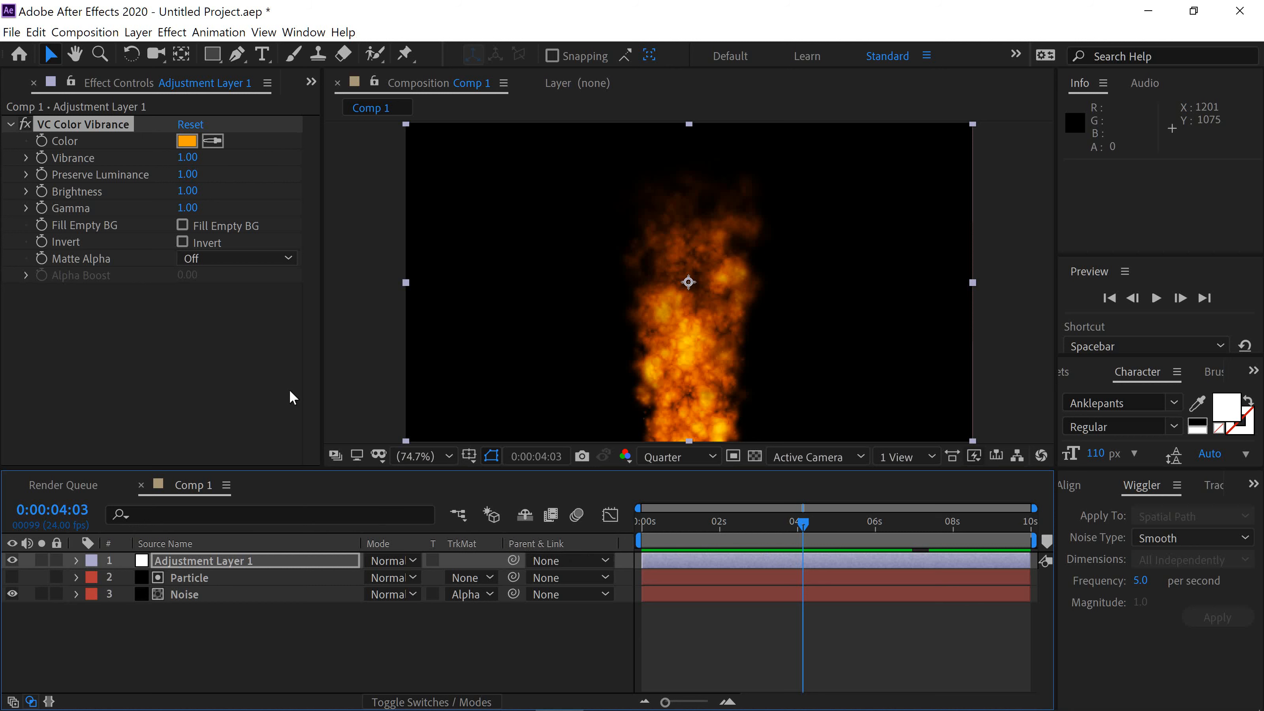
key(ctrl+space)
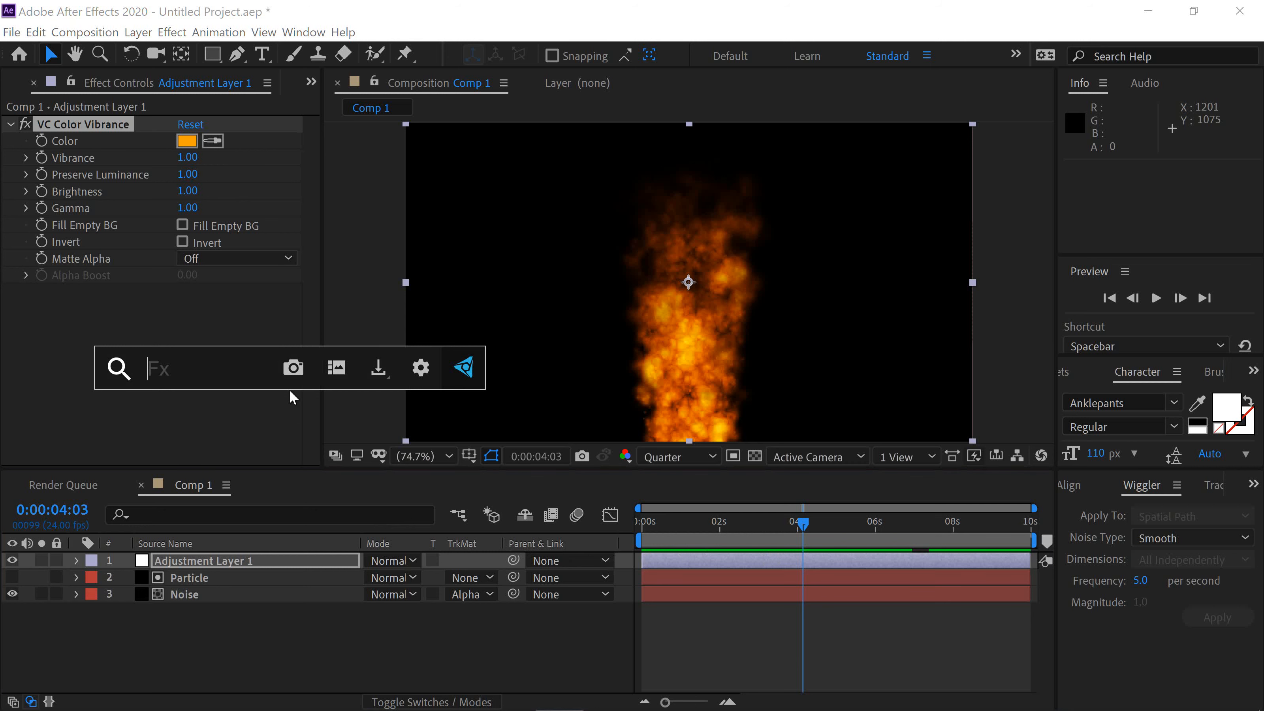
text(tur)
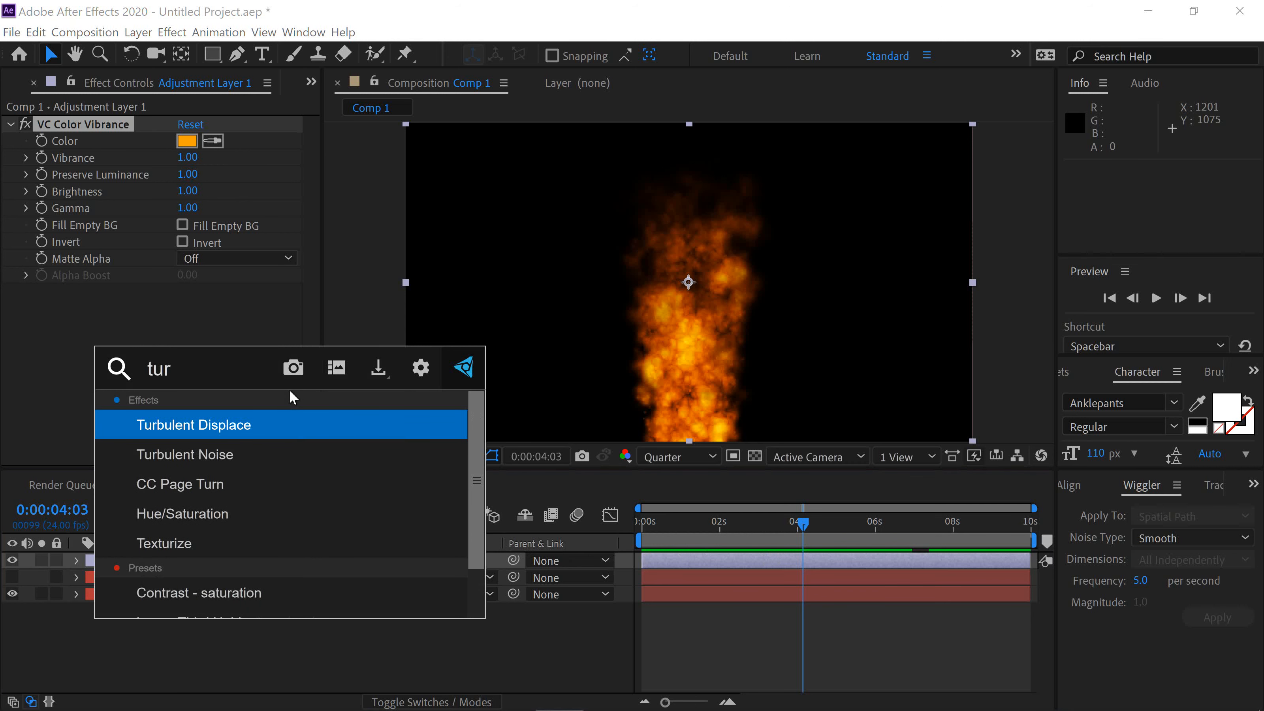
click(276, 421)
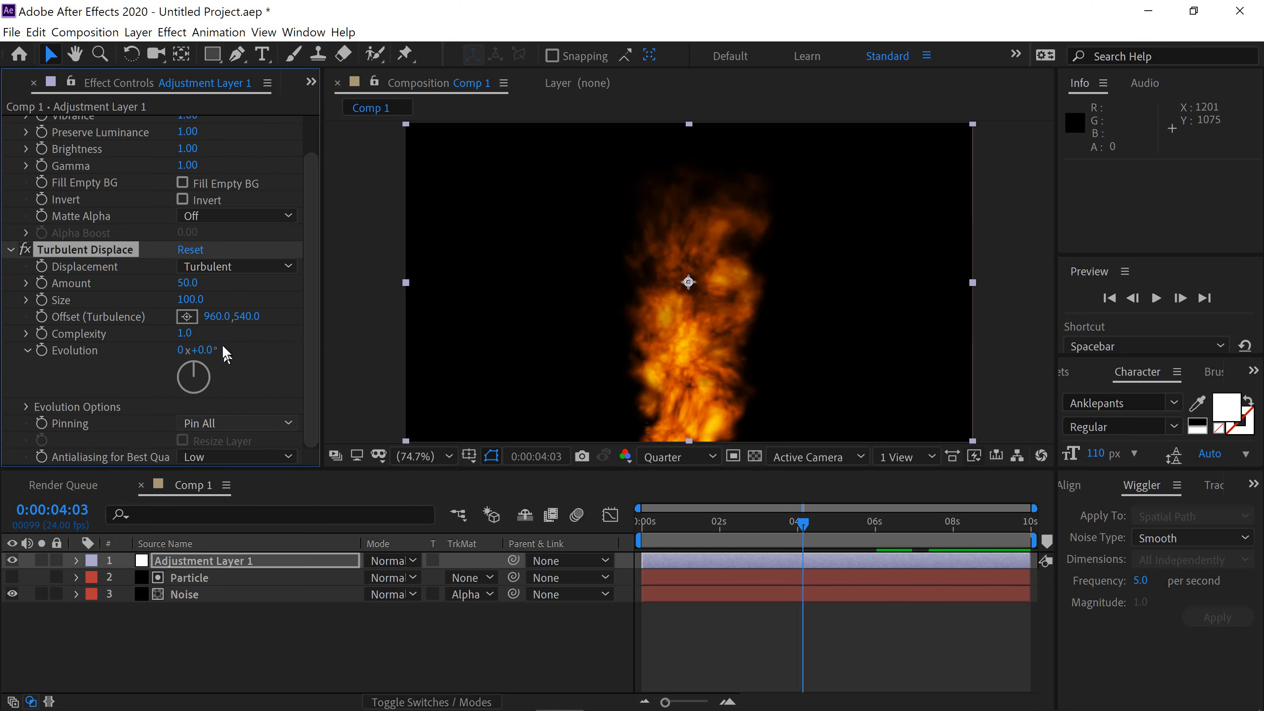
Set the Turbulent Displace amount to 20 on the adjustment layer and preview the fire.
click(189, 282)
text(20)
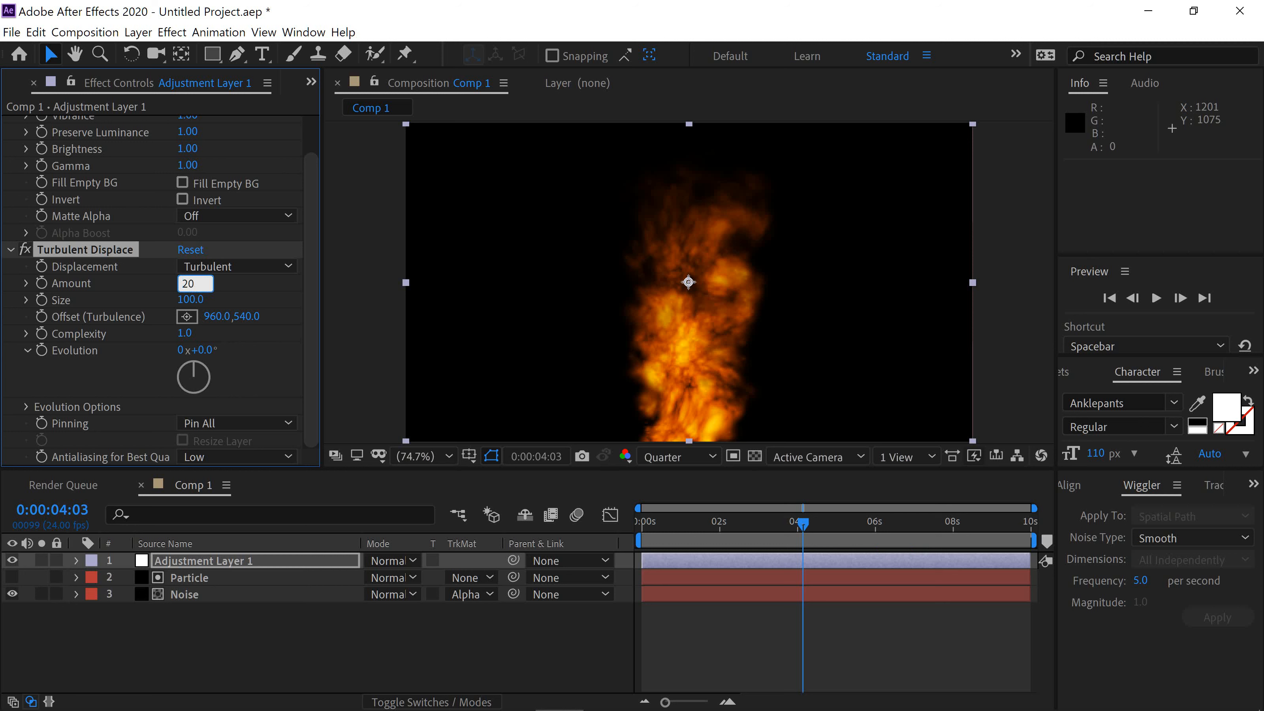
key(Return)
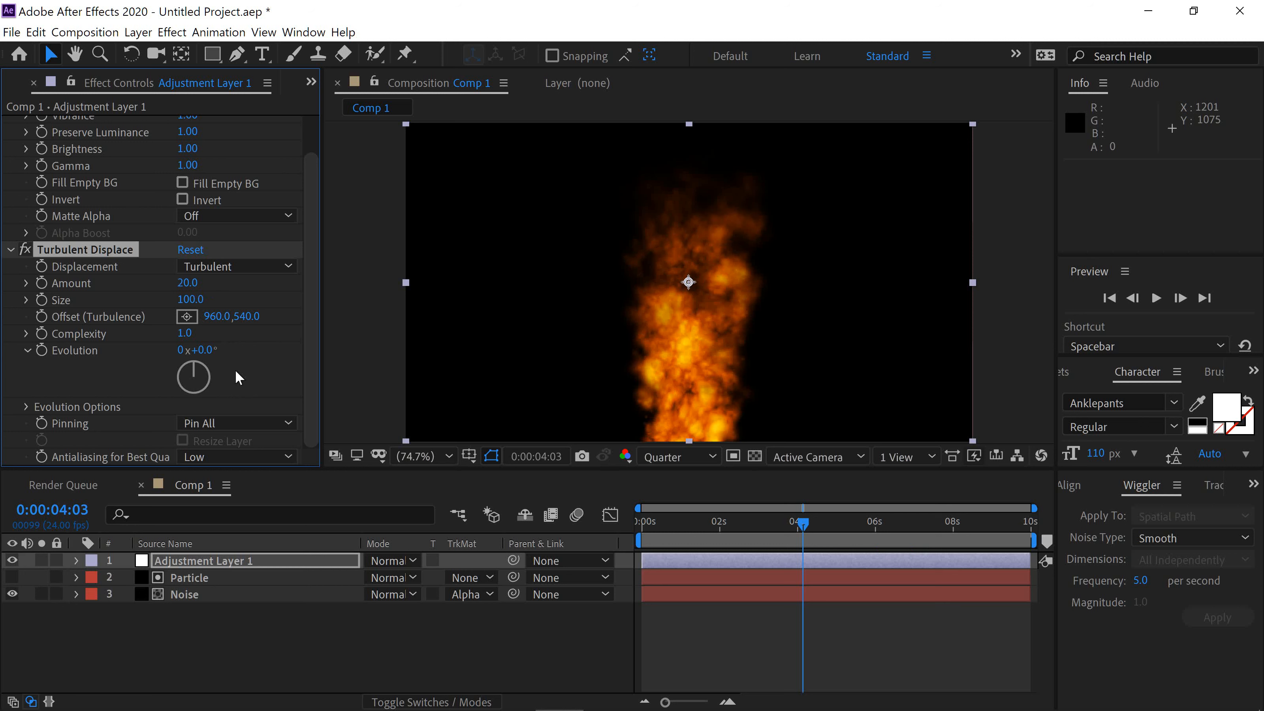
click(1156, 298)
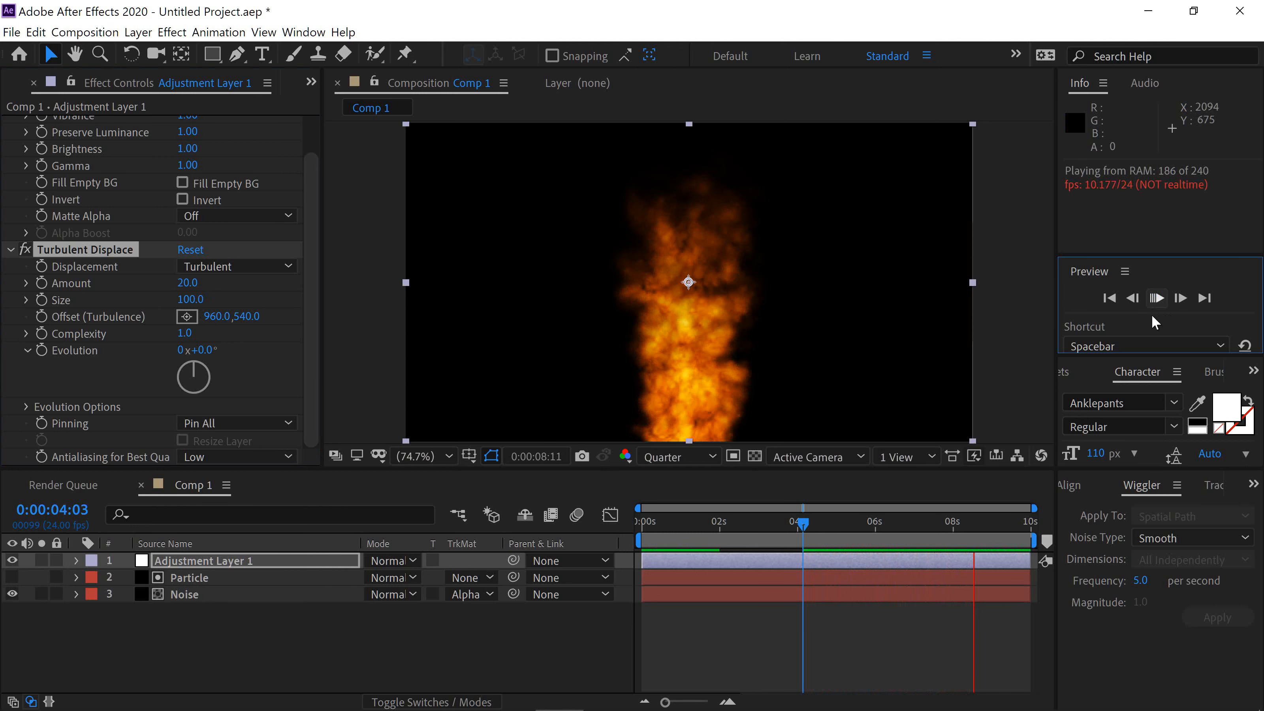
mouse_move(436, 699)
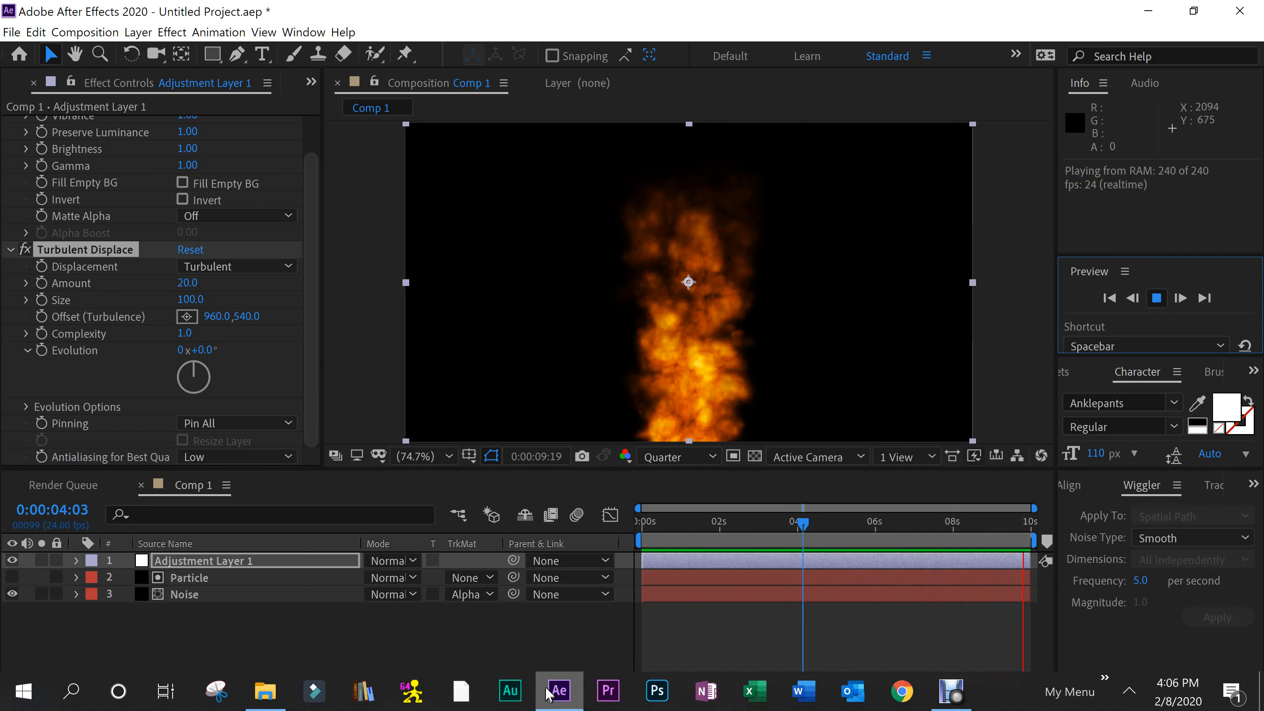
right_click(554, 667)
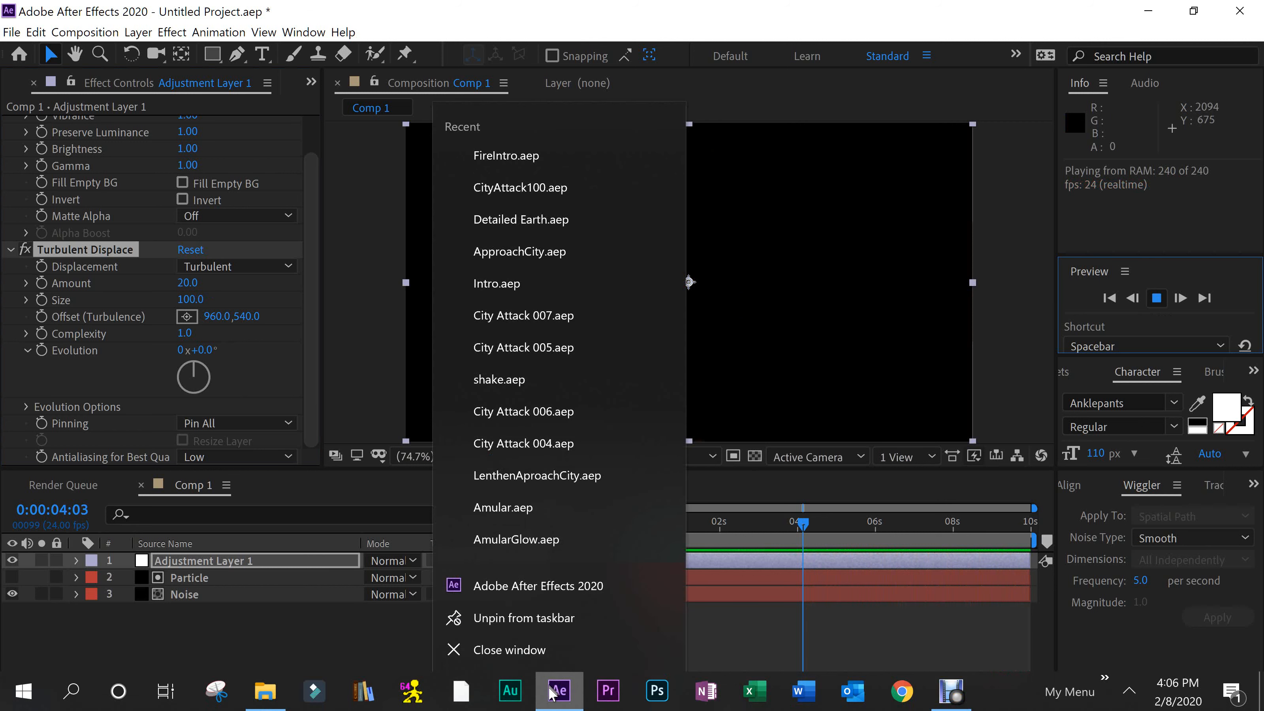
click(557, 651)
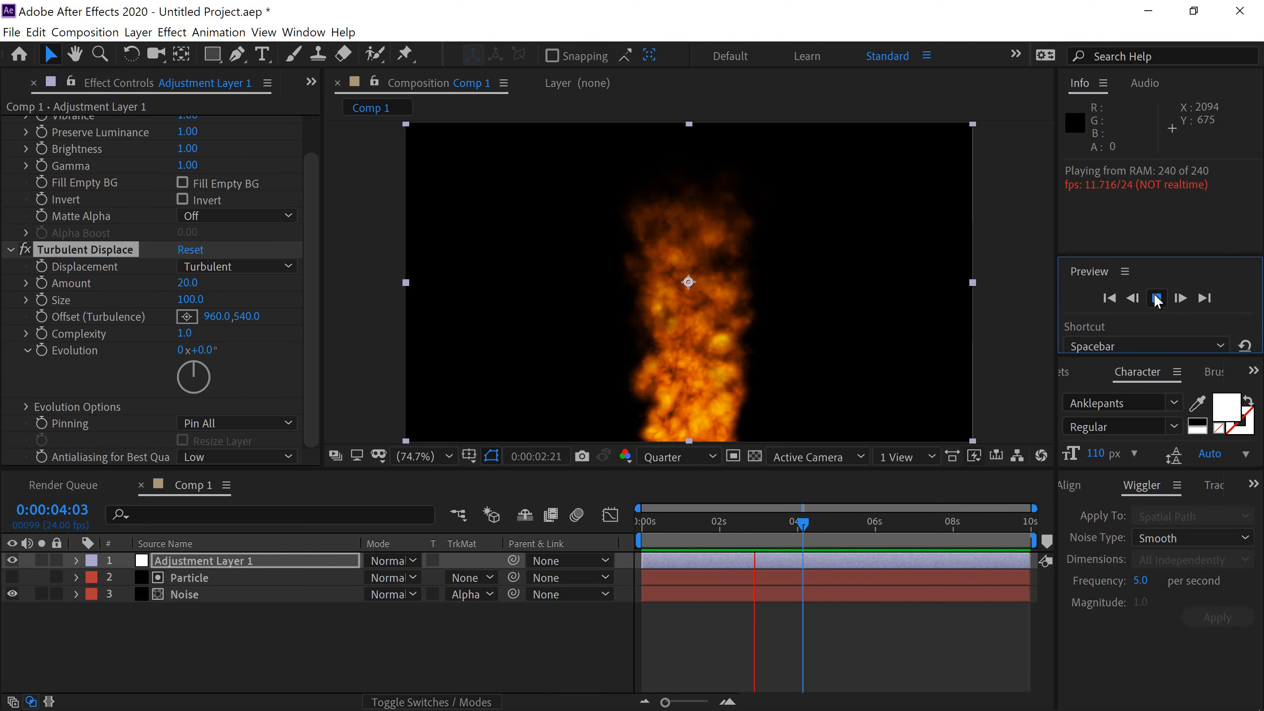
Replay the distorted fire briefly and scrub back to 0:00:01:04 to inspect its early frames.
key(space)
key(space)
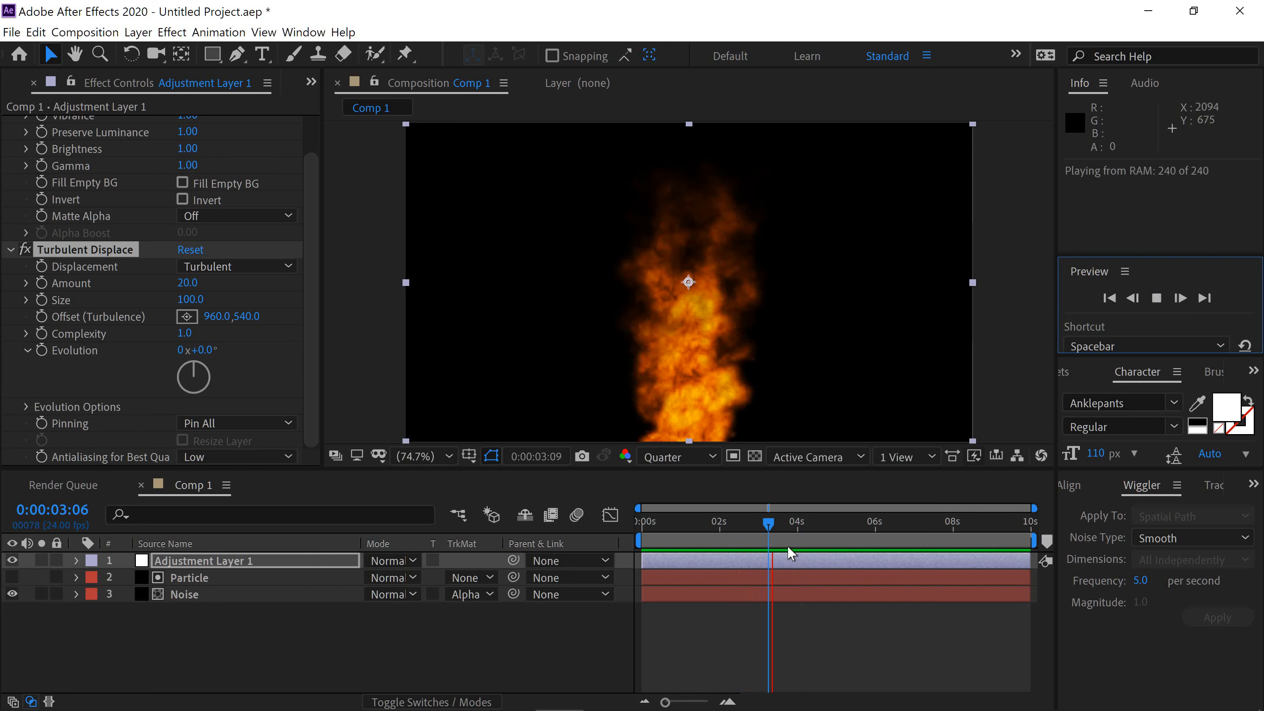
click(754, 521)
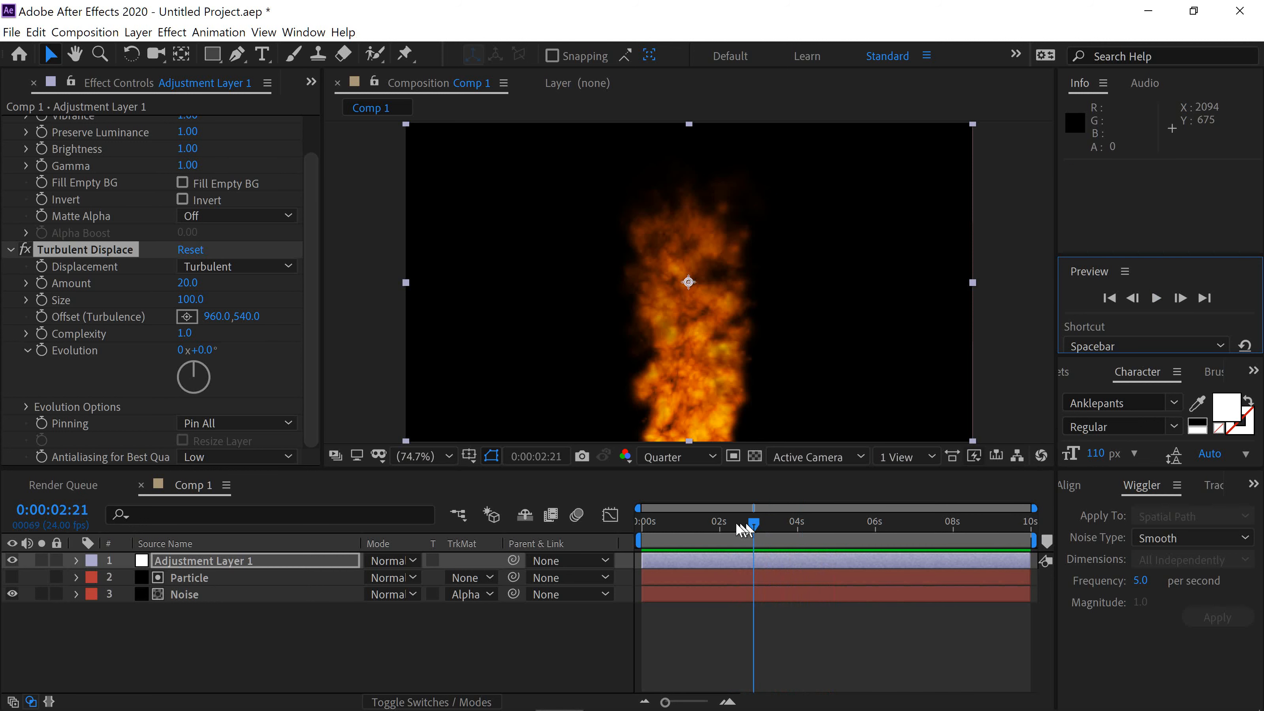
drag(693, 525, 683, 534)
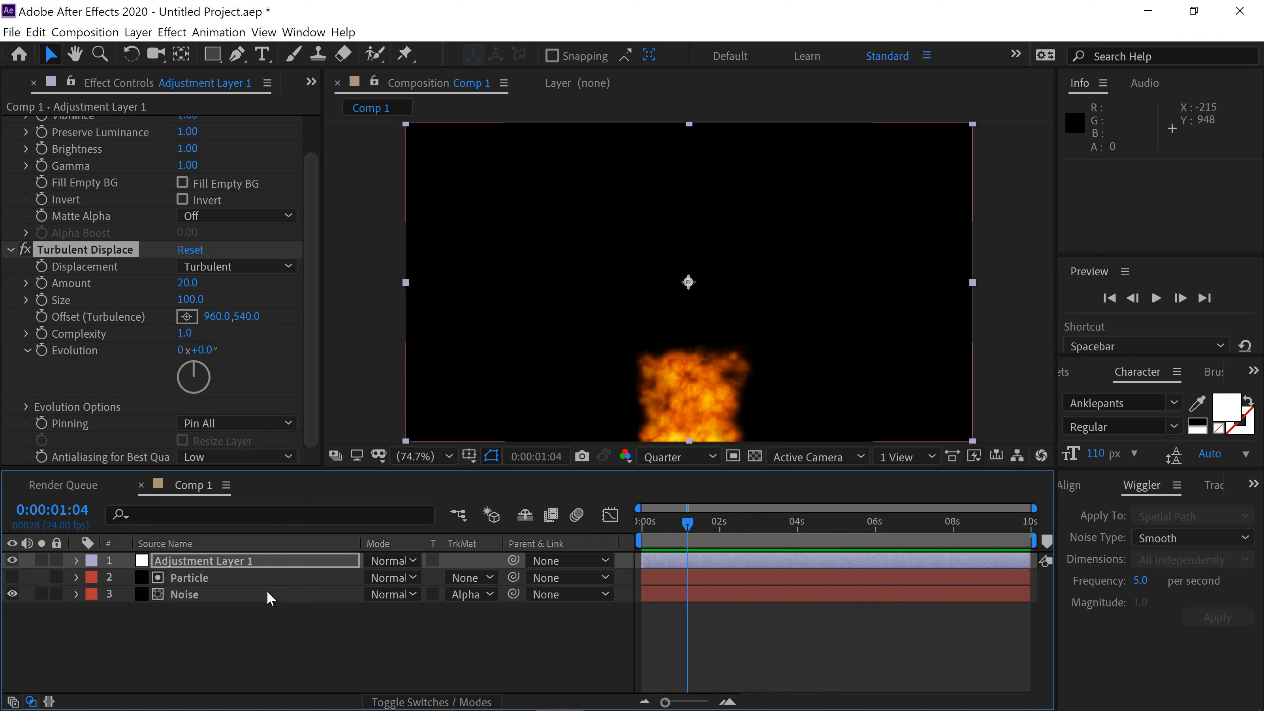
Pre-compose Adjustment Layer 1, Particle and Noise into a composition named Fire Element, moving all attributes into it.
ctrl+click(222, 578)
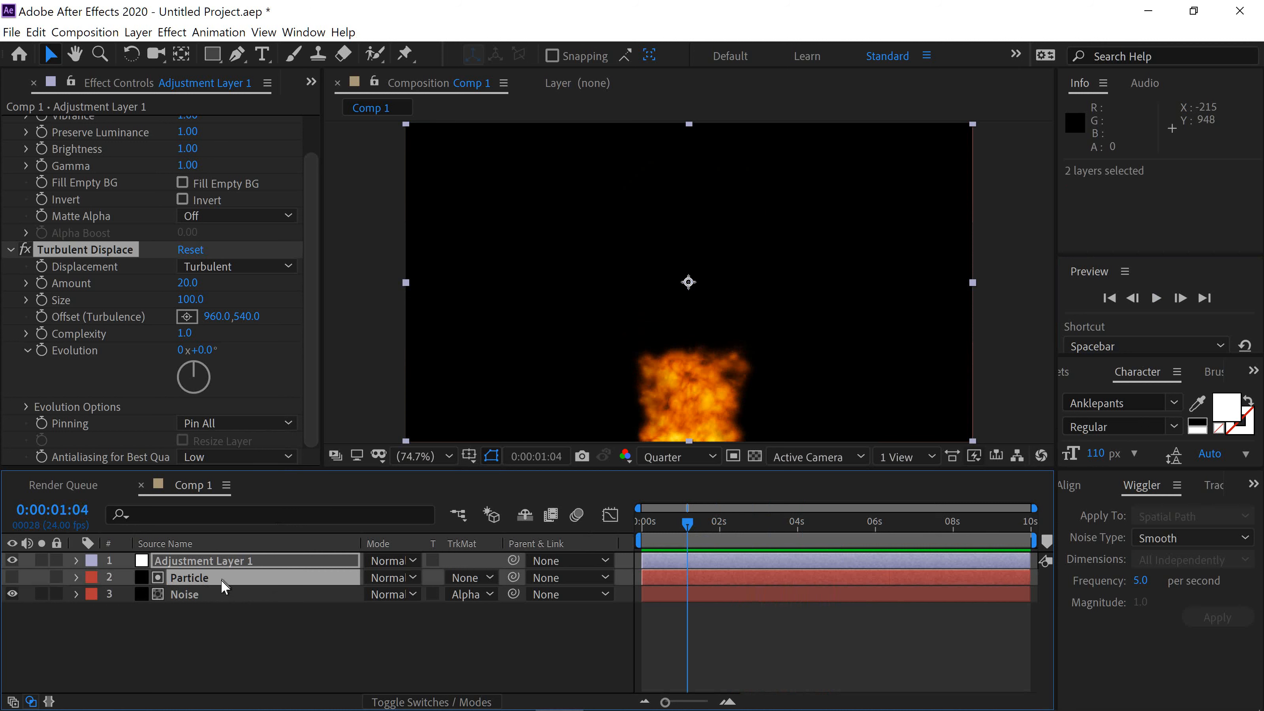
ctrl+click(220, 590)
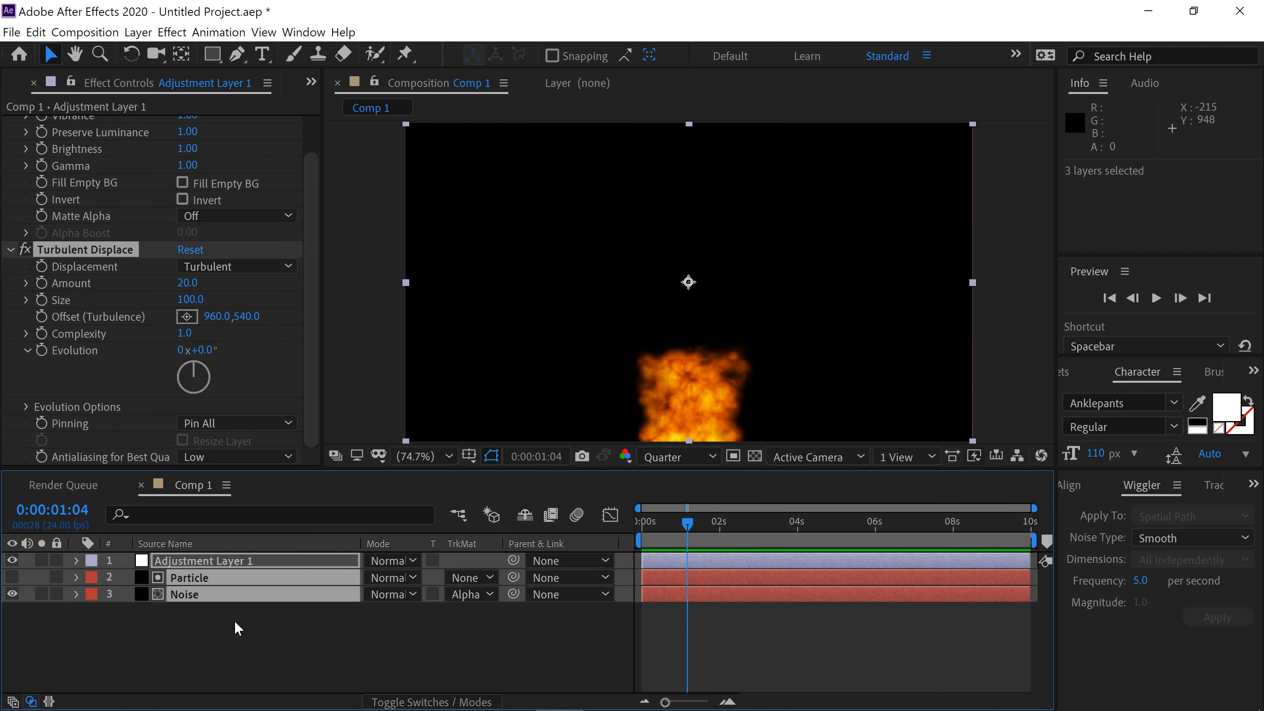
ctrl+click(239, 562)
ctrl+click(252, 559)
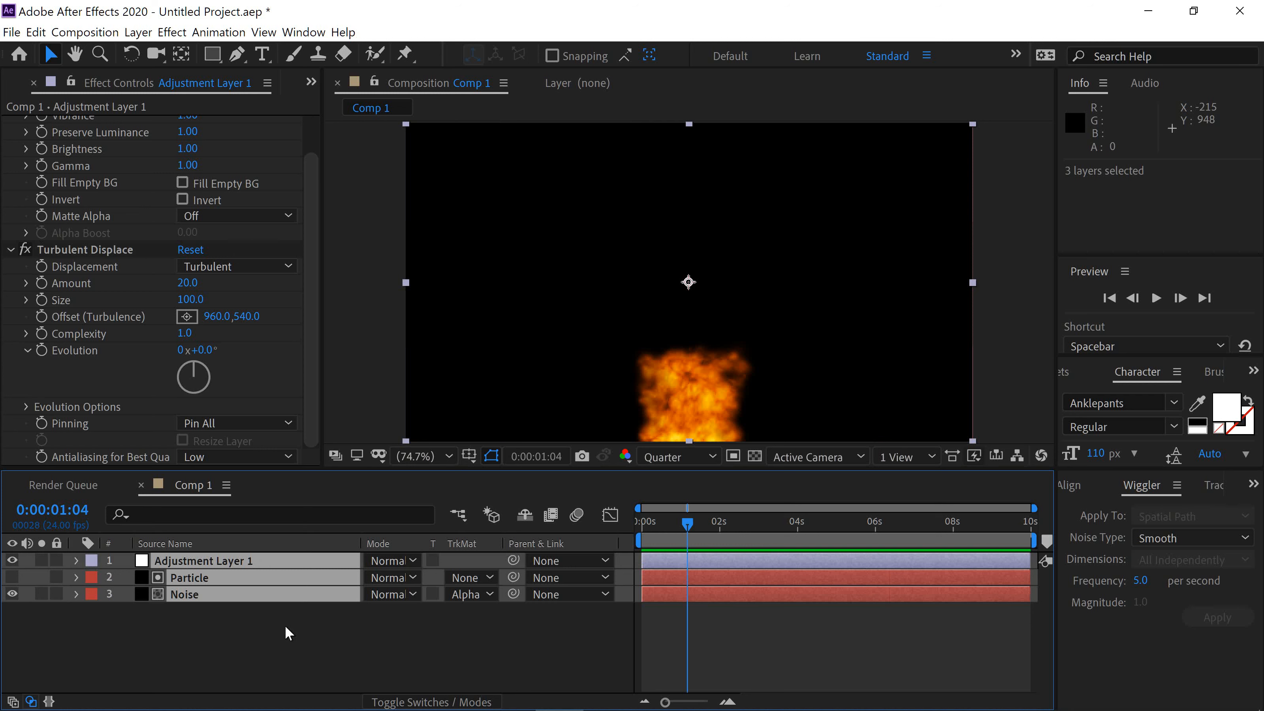
key(ctrl+shift+c)
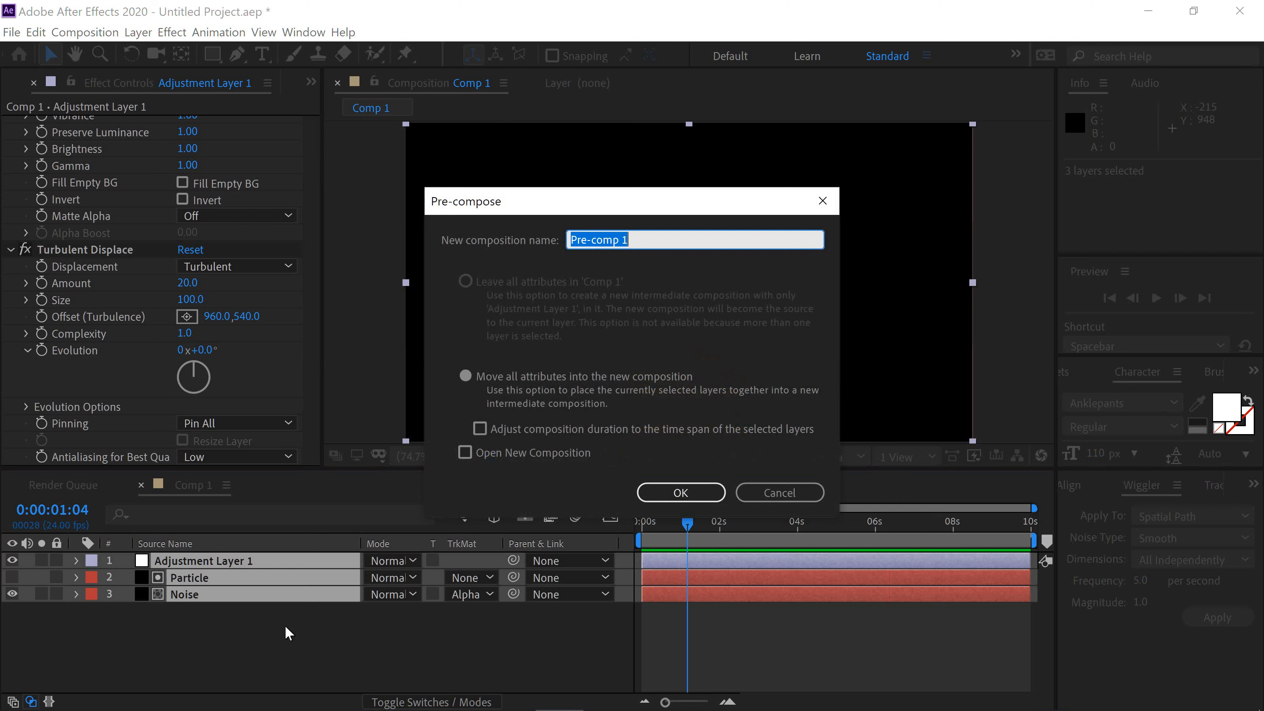
text(Fire Element)
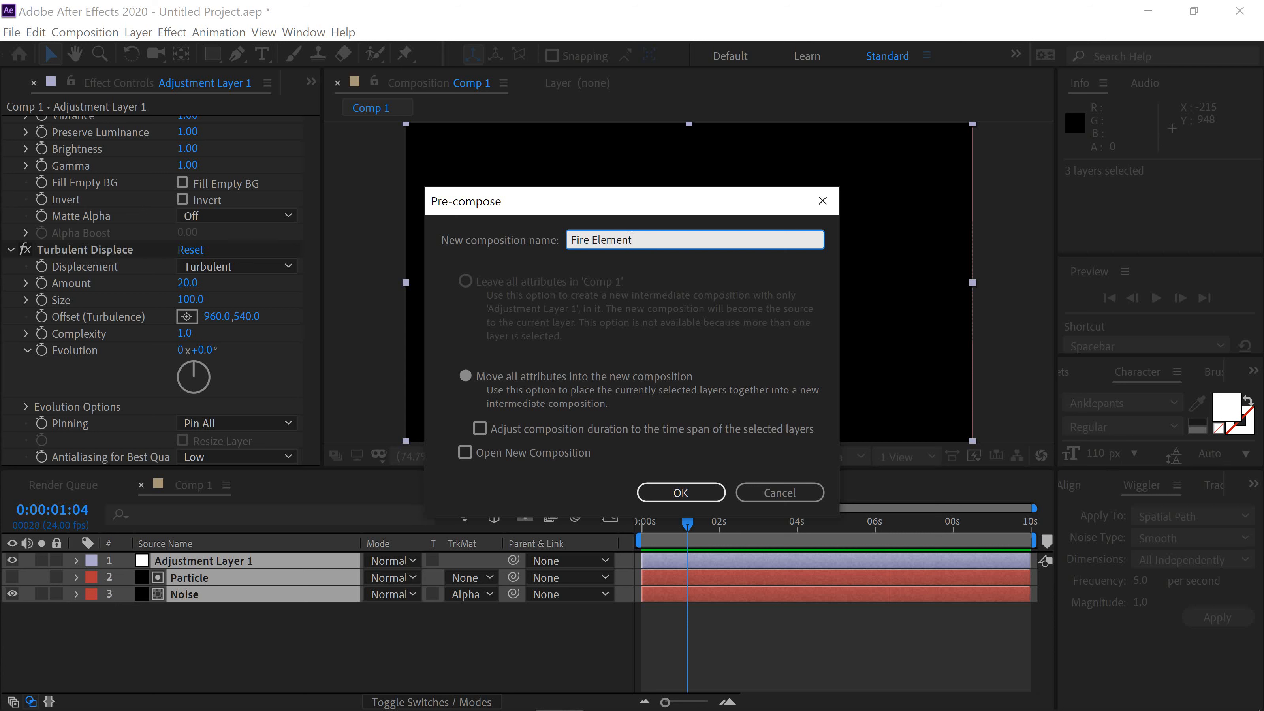
click(657, 495)
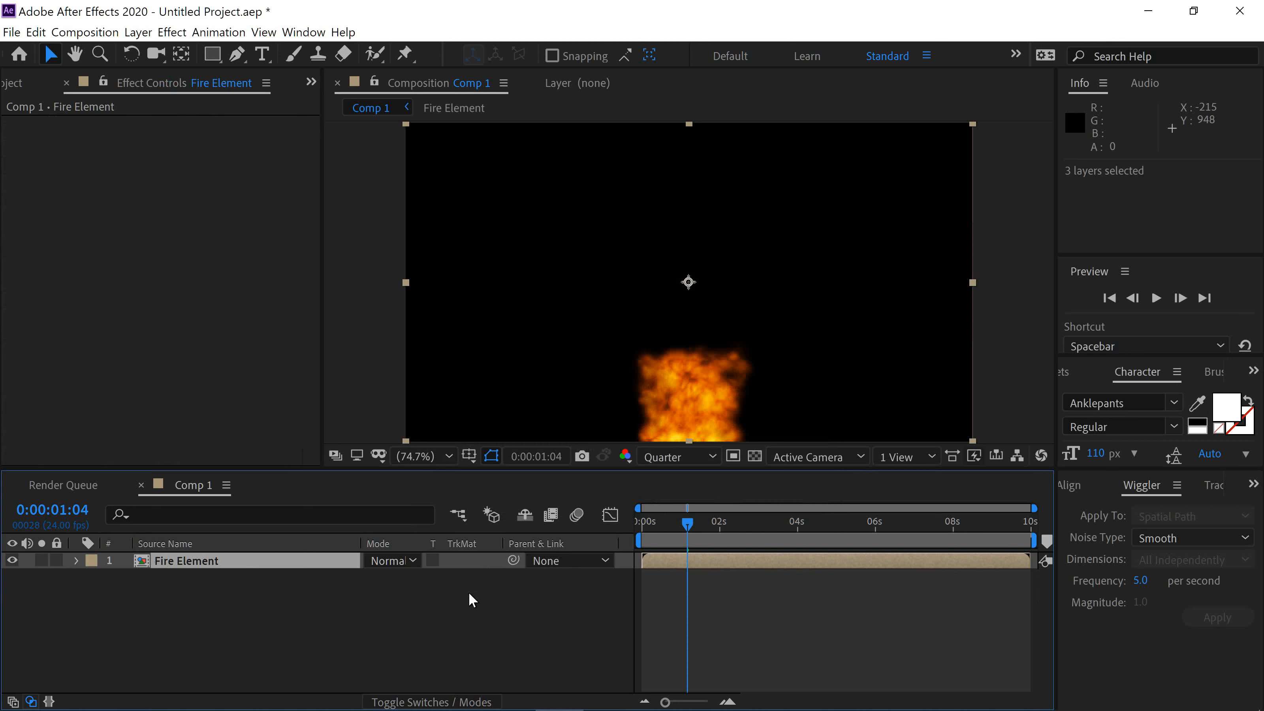
Apply the Bezier Warp effect to the Fire Element layer.
key(ctrl+space)
text(be)
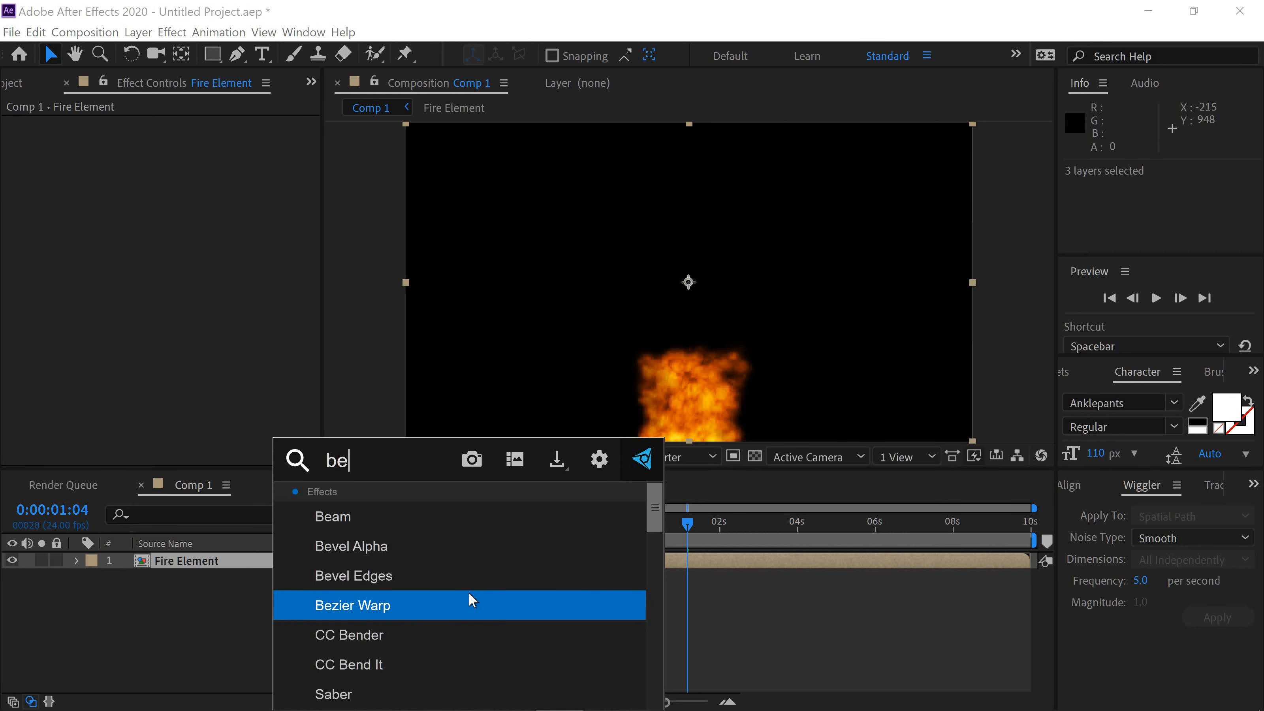
click(467, 598)
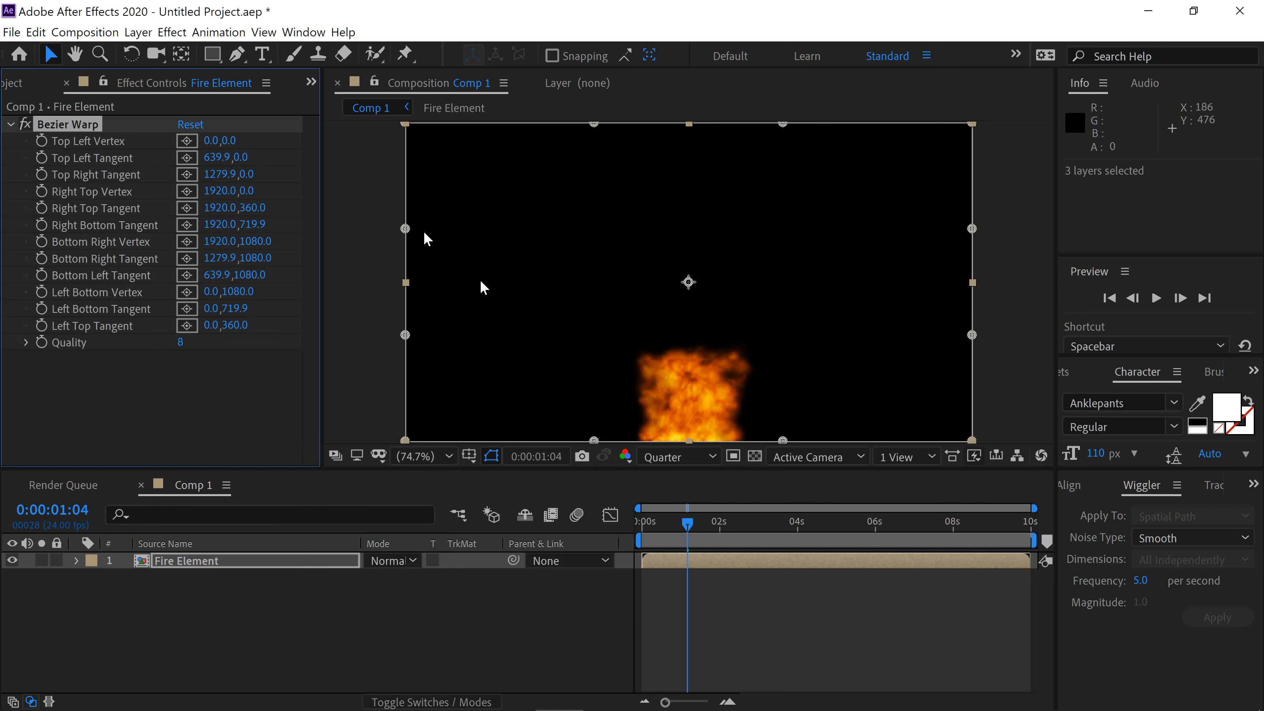
At 0:00:05:12, pull the Bezier Warp's left top tangent inward to about 550, 407 and its right top tangent to about 1256, 385.
click(855, 524)
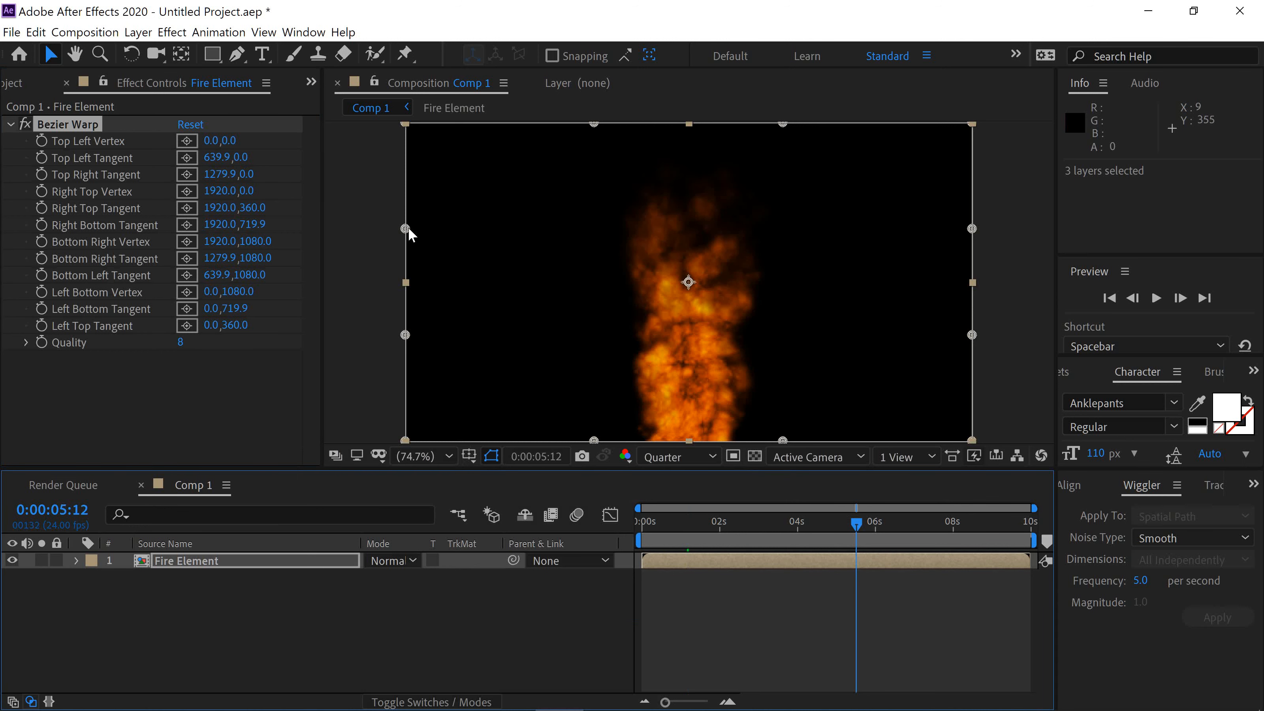
drag(407, 230, 542, 229)
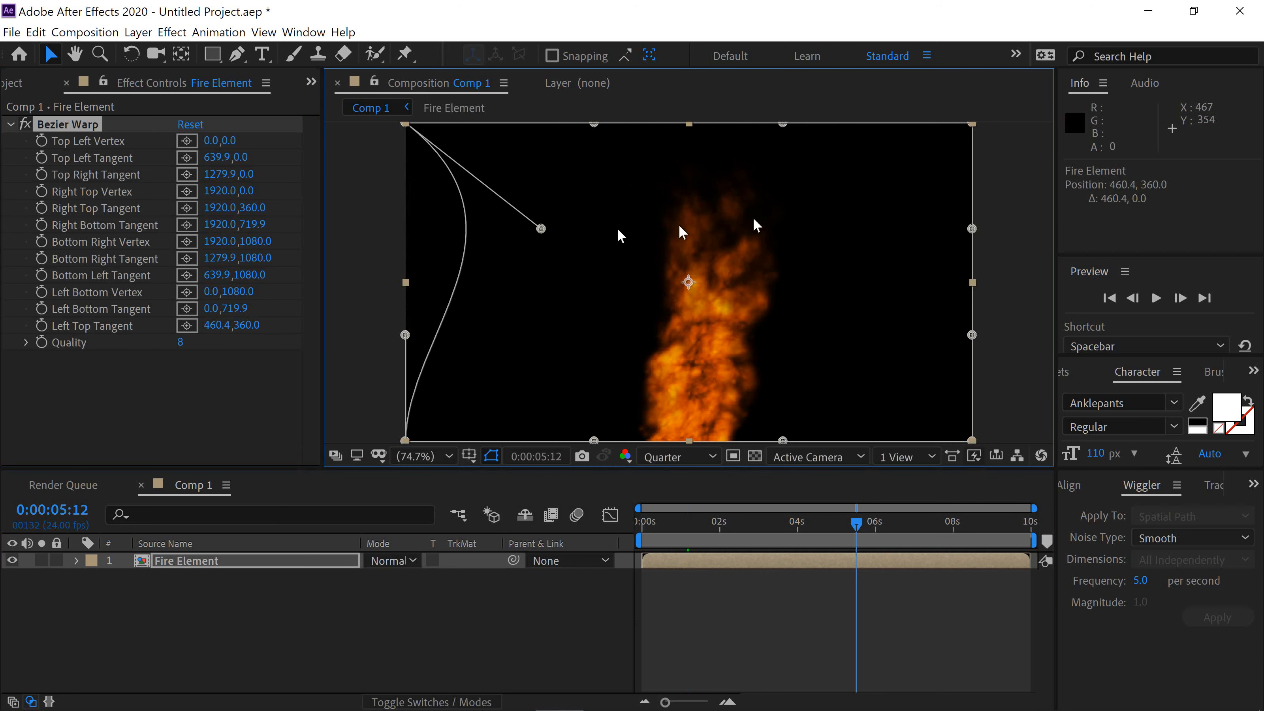
drag(971, 229, 775, 235)
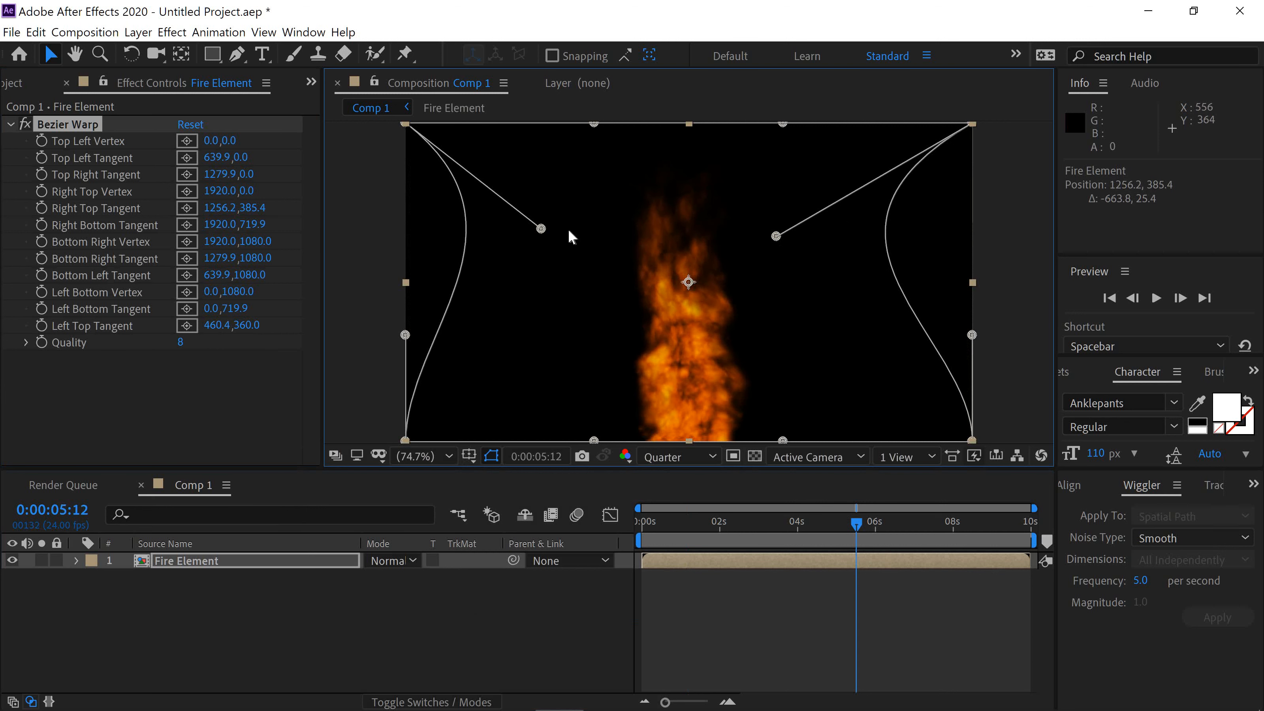
drag(549, 226, 554, 235)
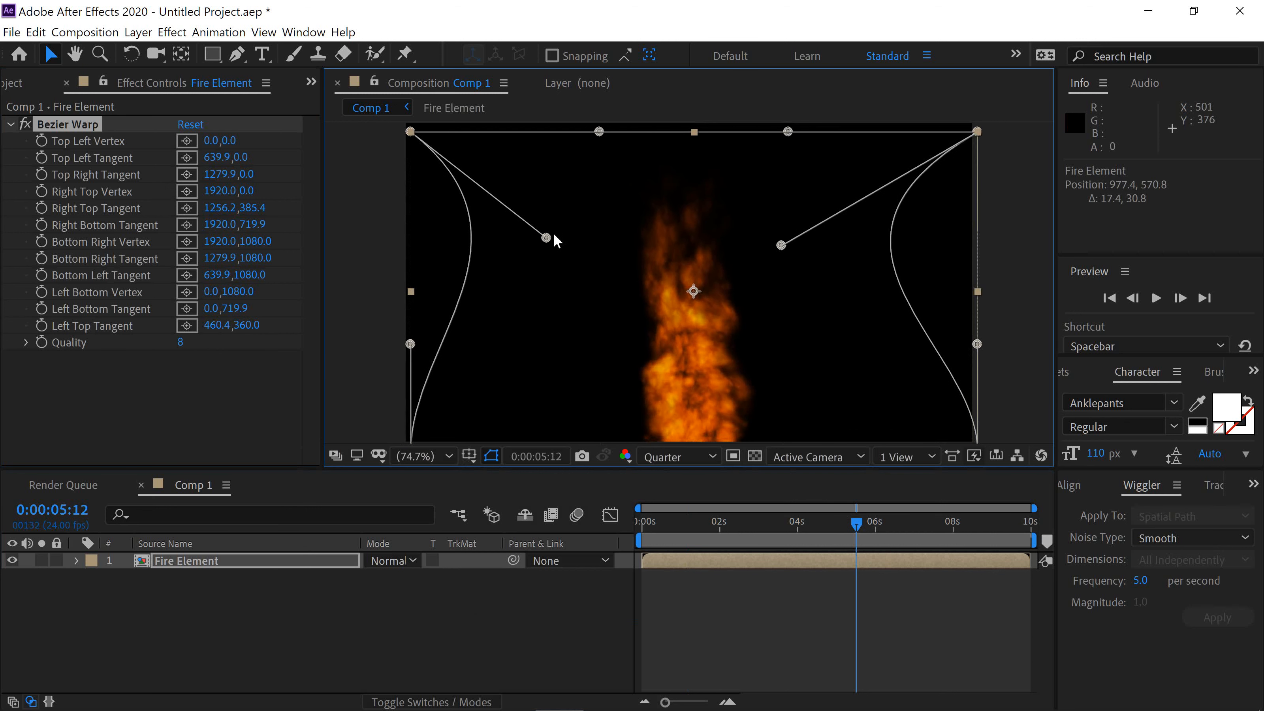
key(ctrl+z)
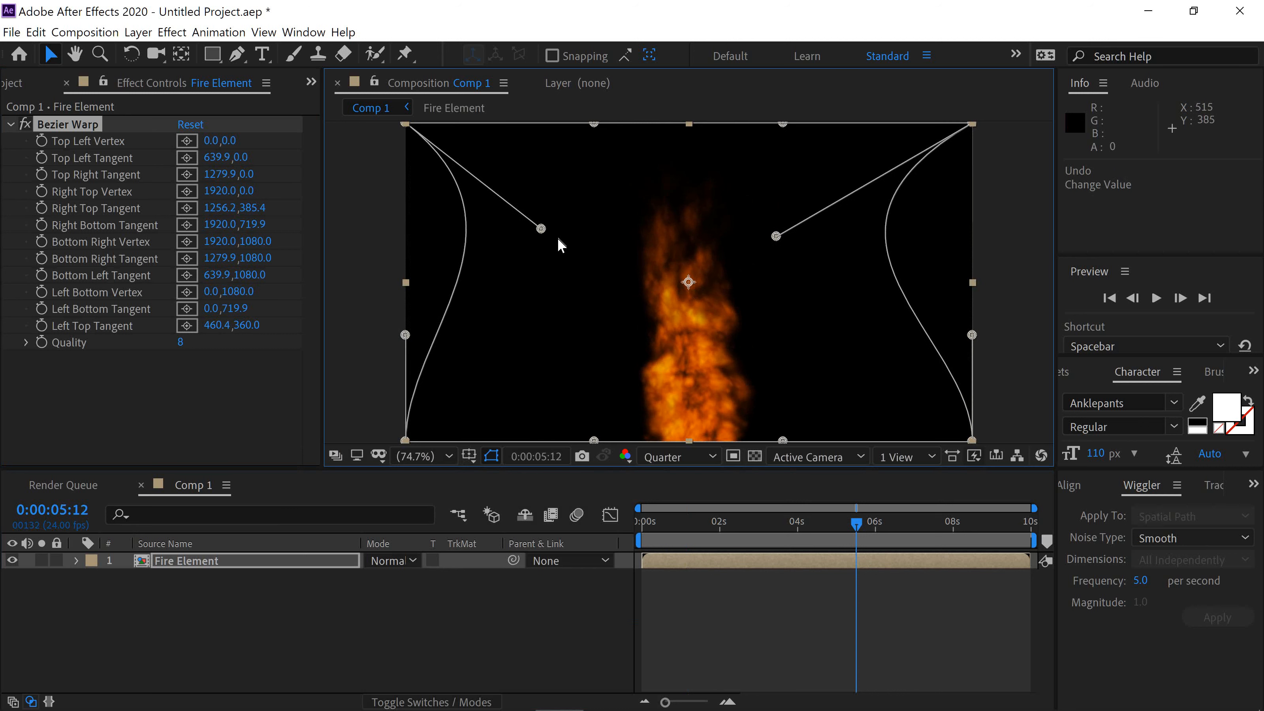
drag(537, 228, 574, 245)
Bring the warp's top left tangent to about 870, -20 and its top right tangent to about 1079, -9.
drag(597, 124, 632, 120)
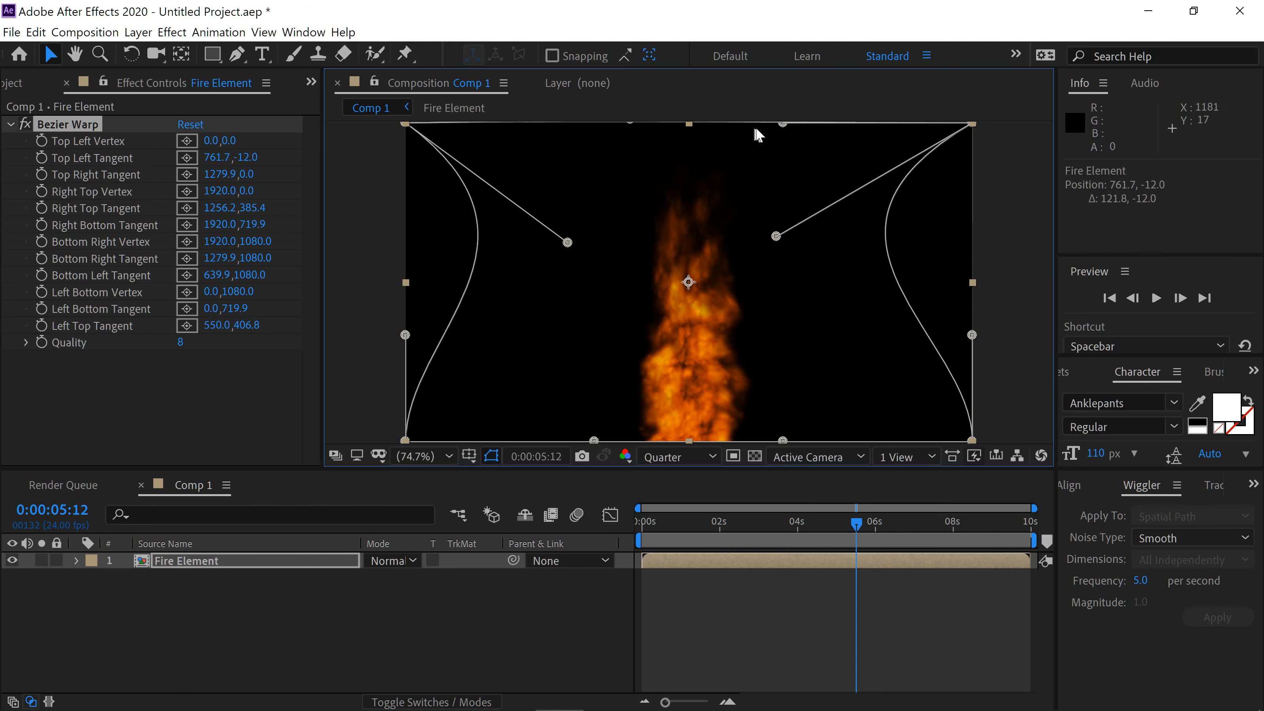
drag(777, 124, 719, 121)
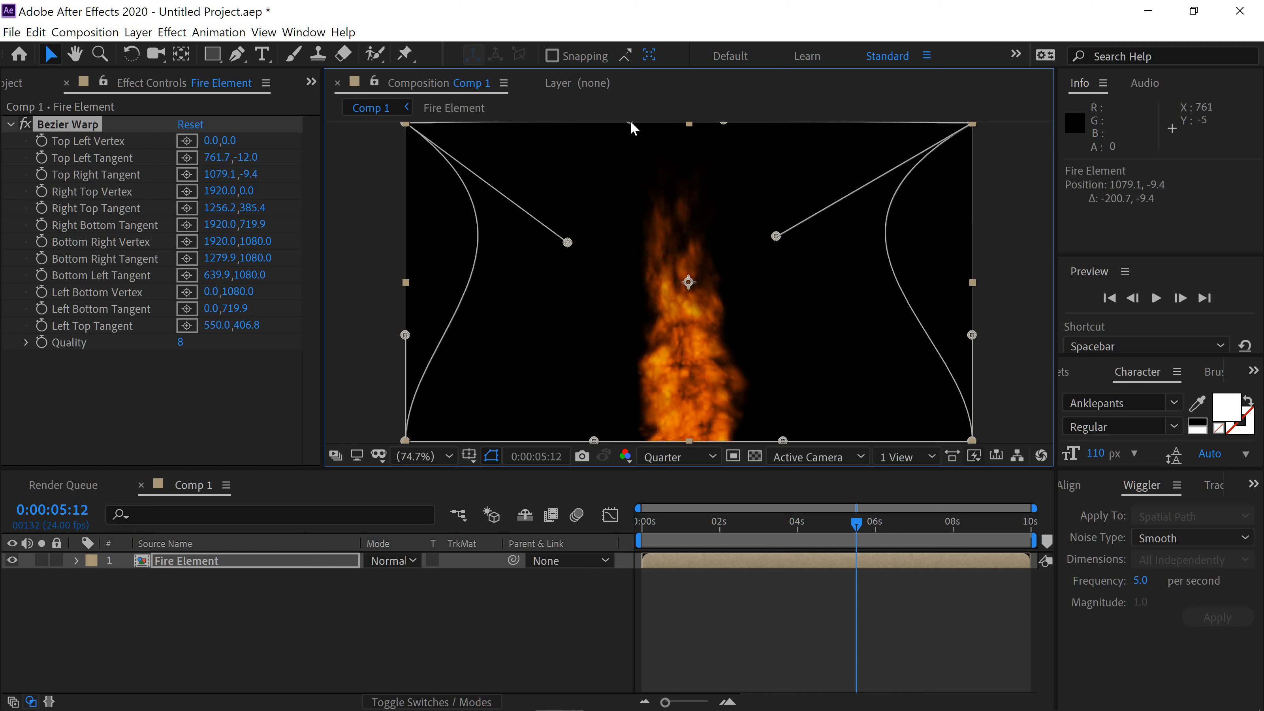
drag(630, 123, 661, 119)
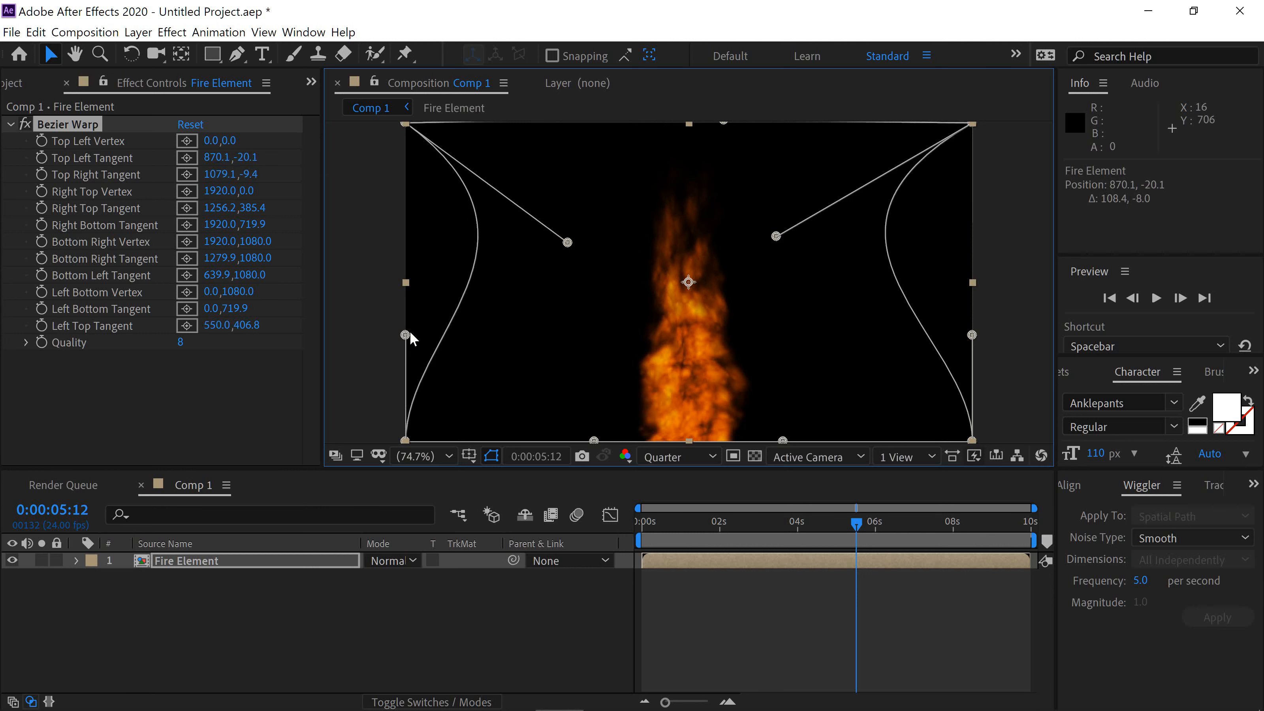
Pull the warp's left bottom tangent outward to about -252, 727 and its right bottom tangent to about 2161, 691.
drag(409, 334, 376, 371)
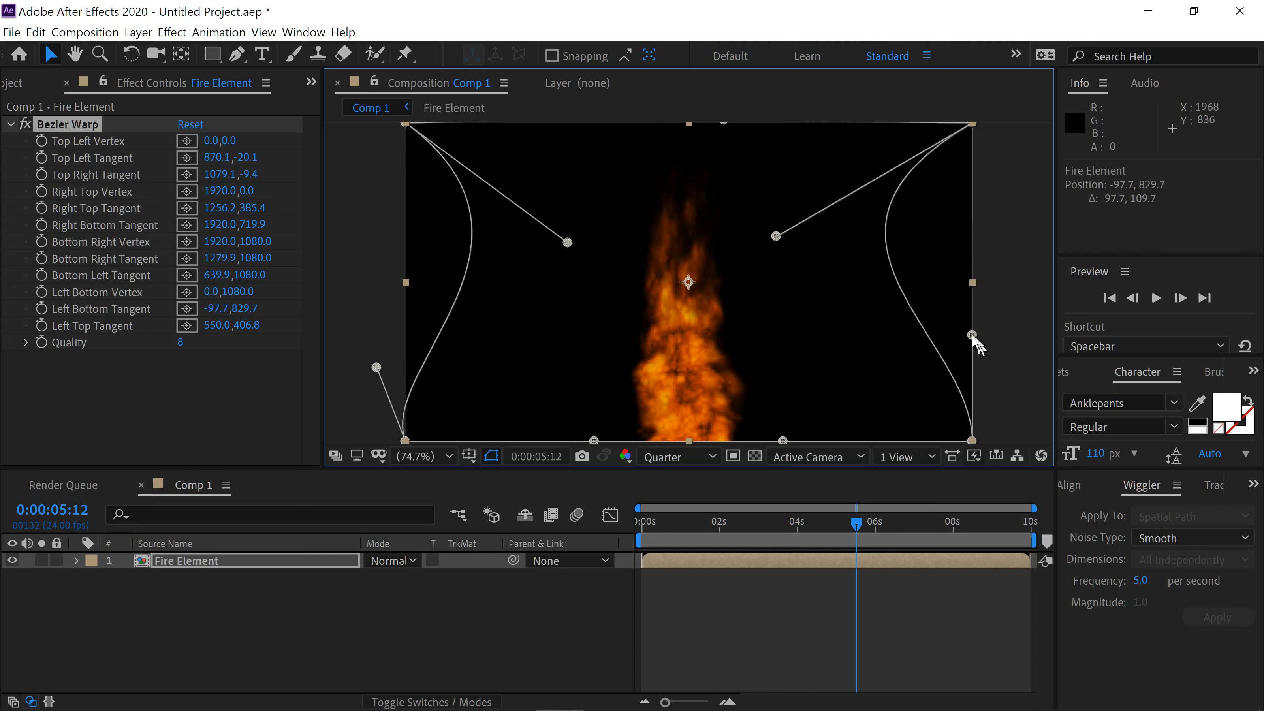
drag(971, 335, 1033, 321)
drag(376, 367, 331, 337)
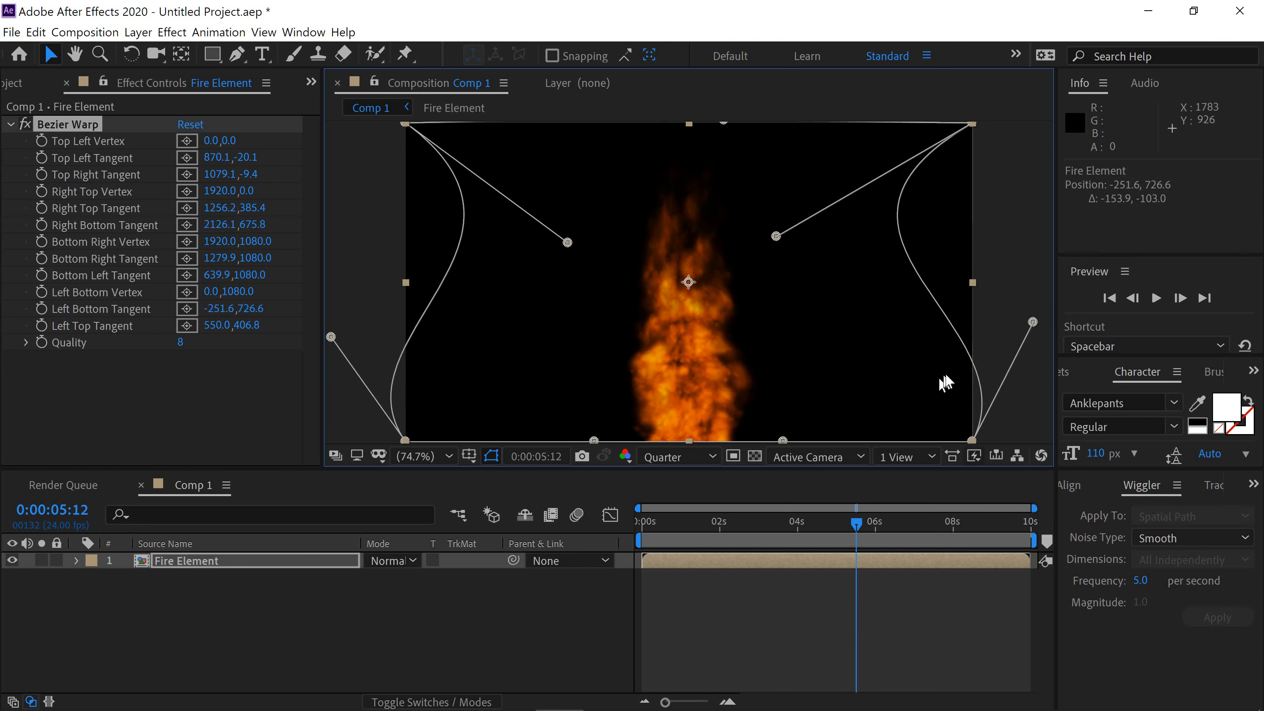
drag(1033, 322, 1043, 327)
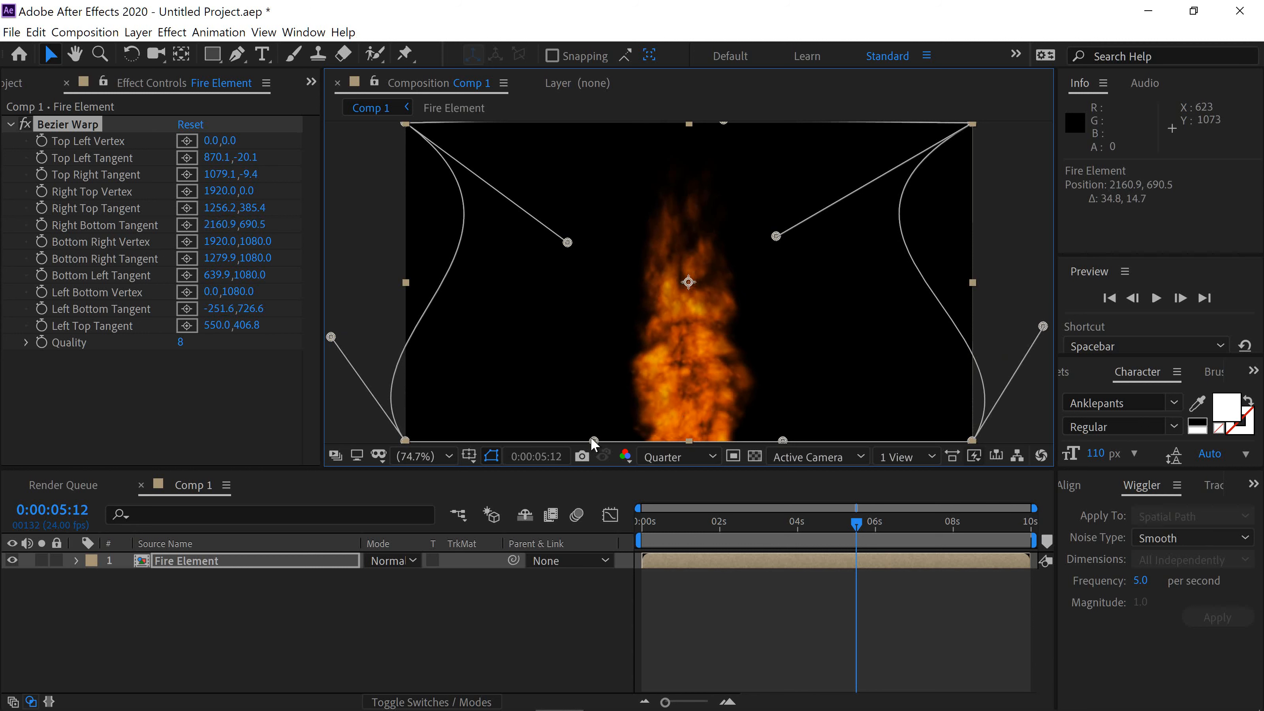
Move the bottom left and right tangents to about 687, 1077 and 1182, 1077, and the left and right top tangents to 606, 431 and 1197, 411.
drag(593, 438, 607, 437)
drag(781, 441, 753, 442)
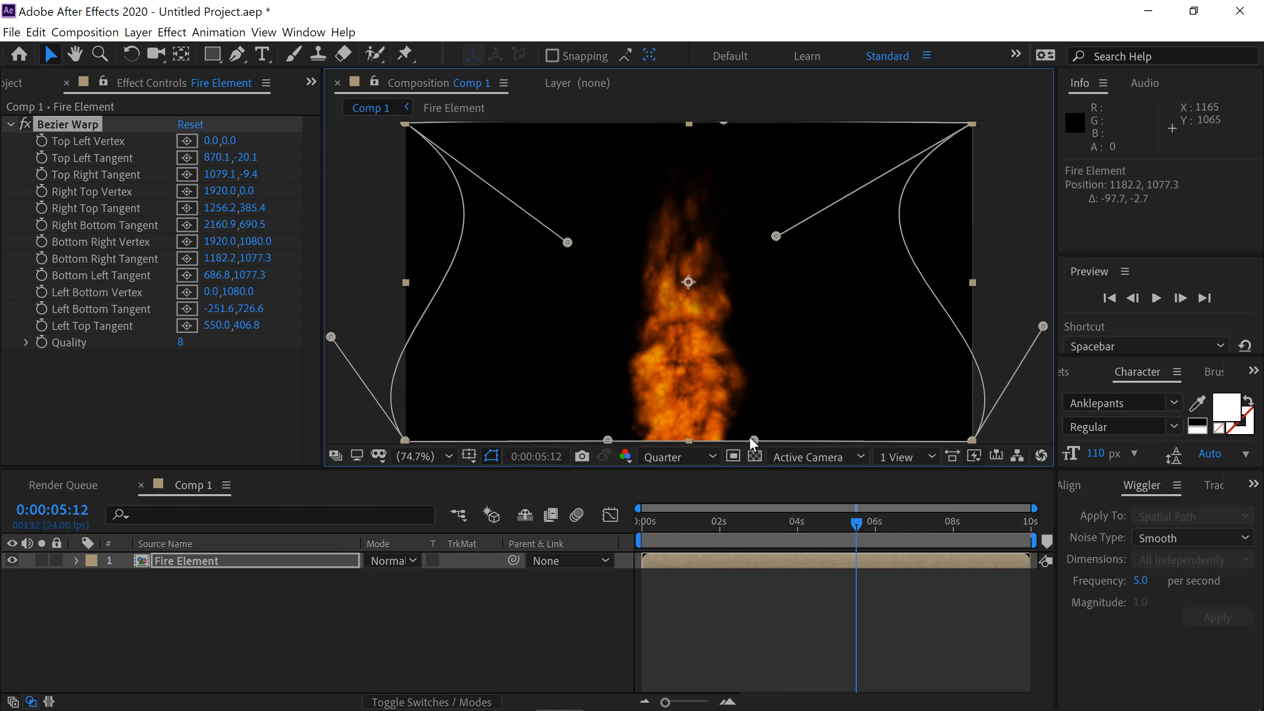
drag(575, 240, 594, 249)
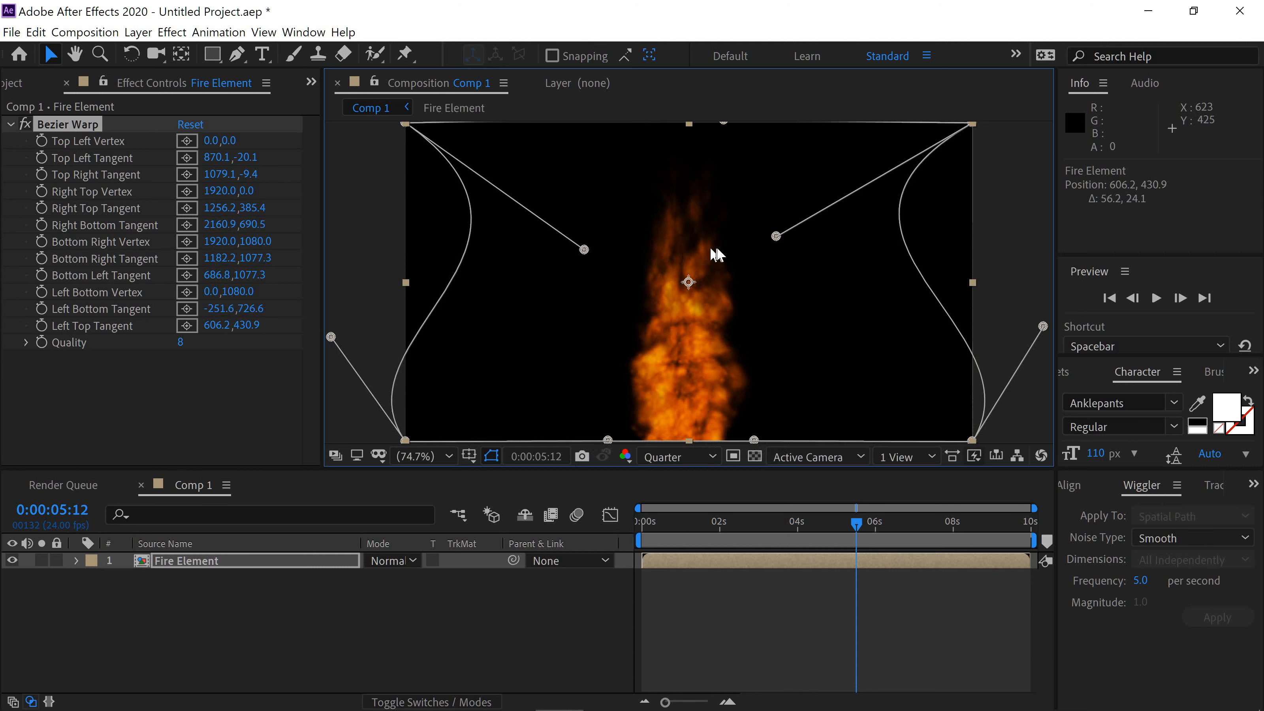
drag(772, 237, 754, 246)
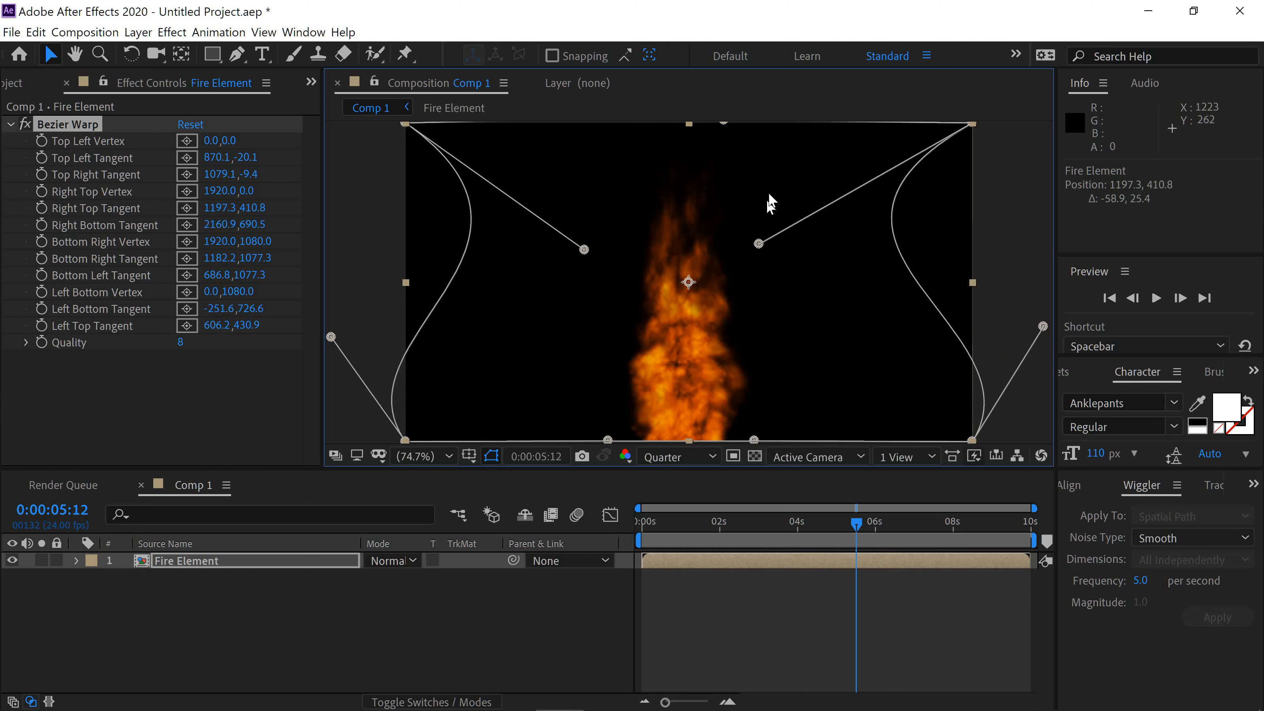
Deselect the Fire Element layer and preview the warped, tapering fire.
click(751, 630)
click(1156, 298)
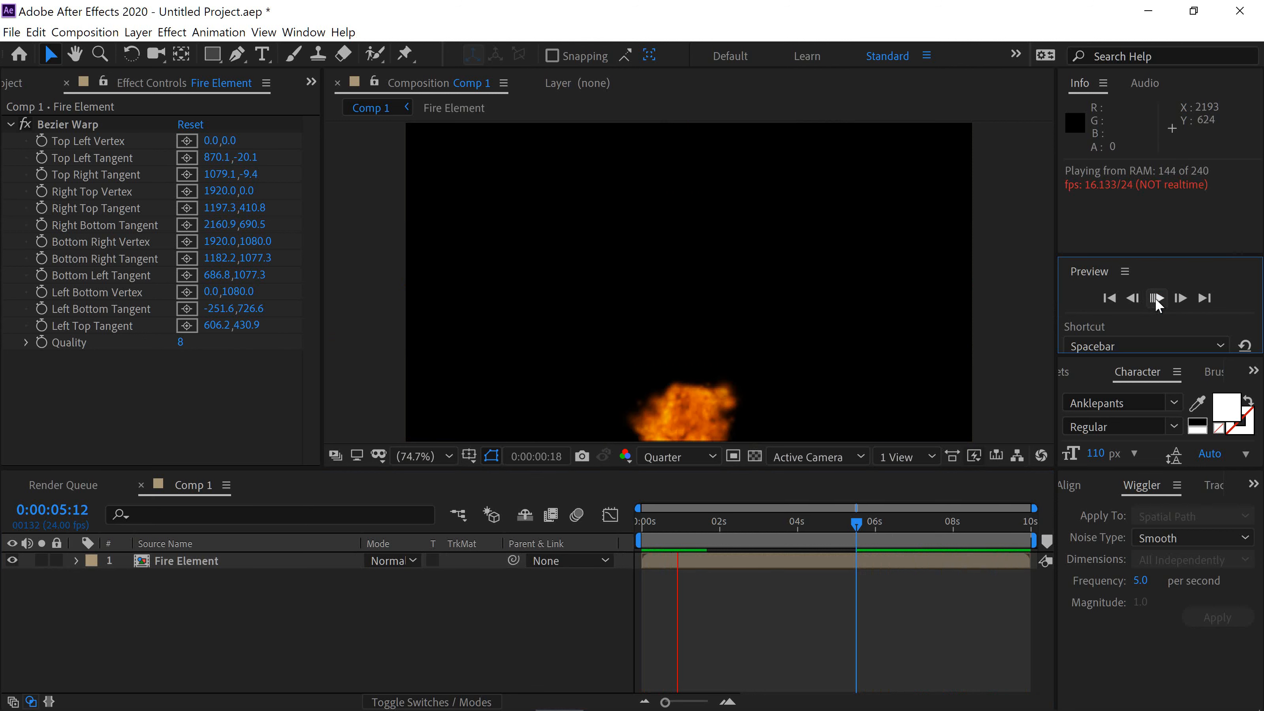
click(1154, 298)
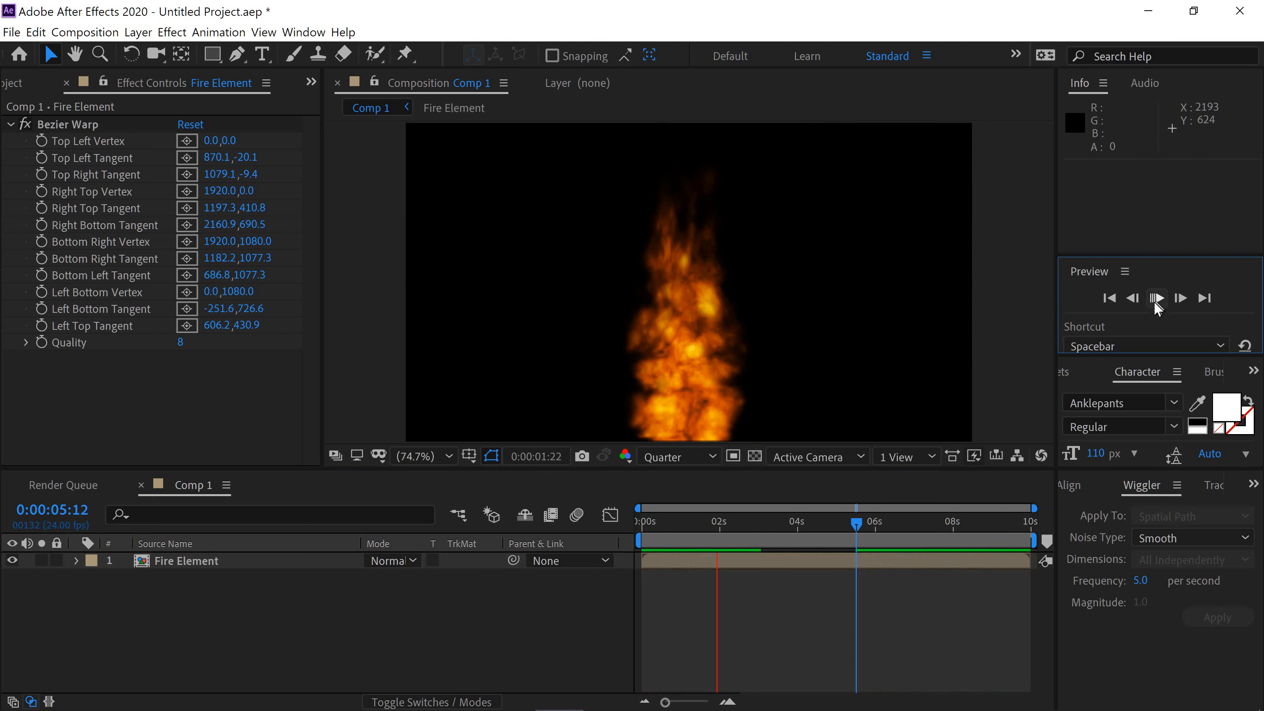
Duplicate the Fire Element layer at 0:00:02:00 and select the lower copy.
click(165, 558)
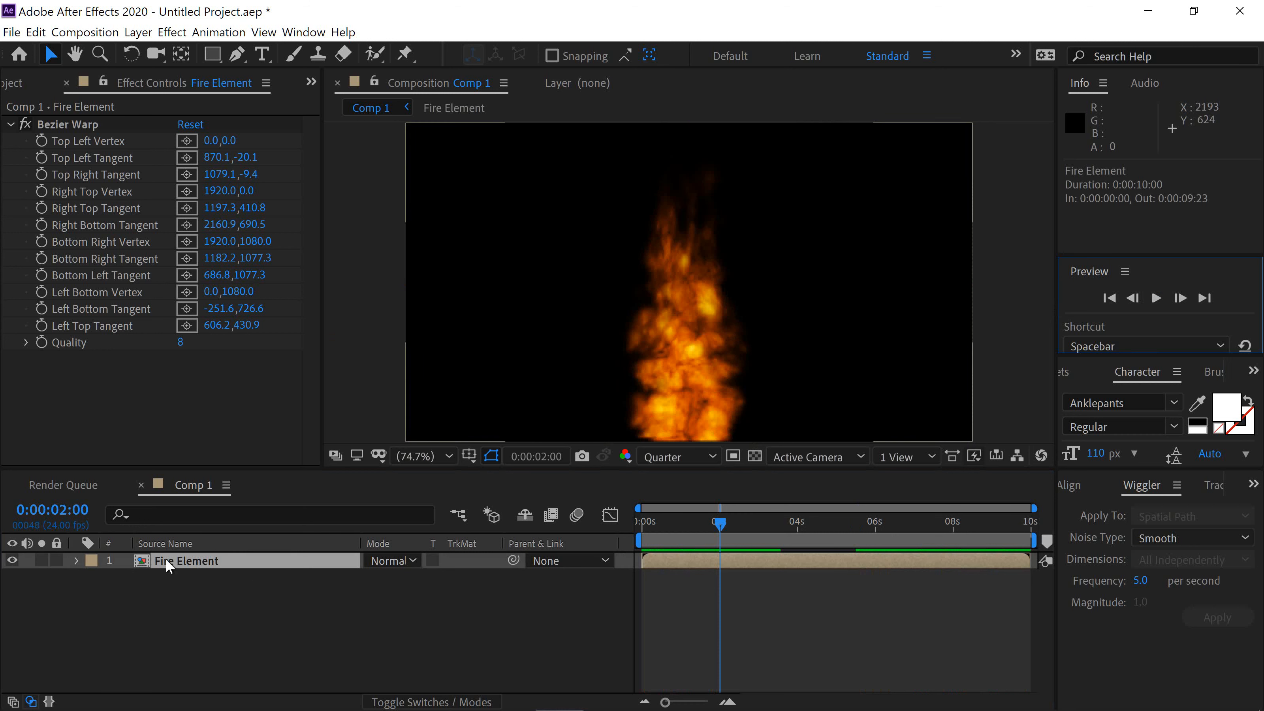
key(ctrl+d)
click(258, 581)
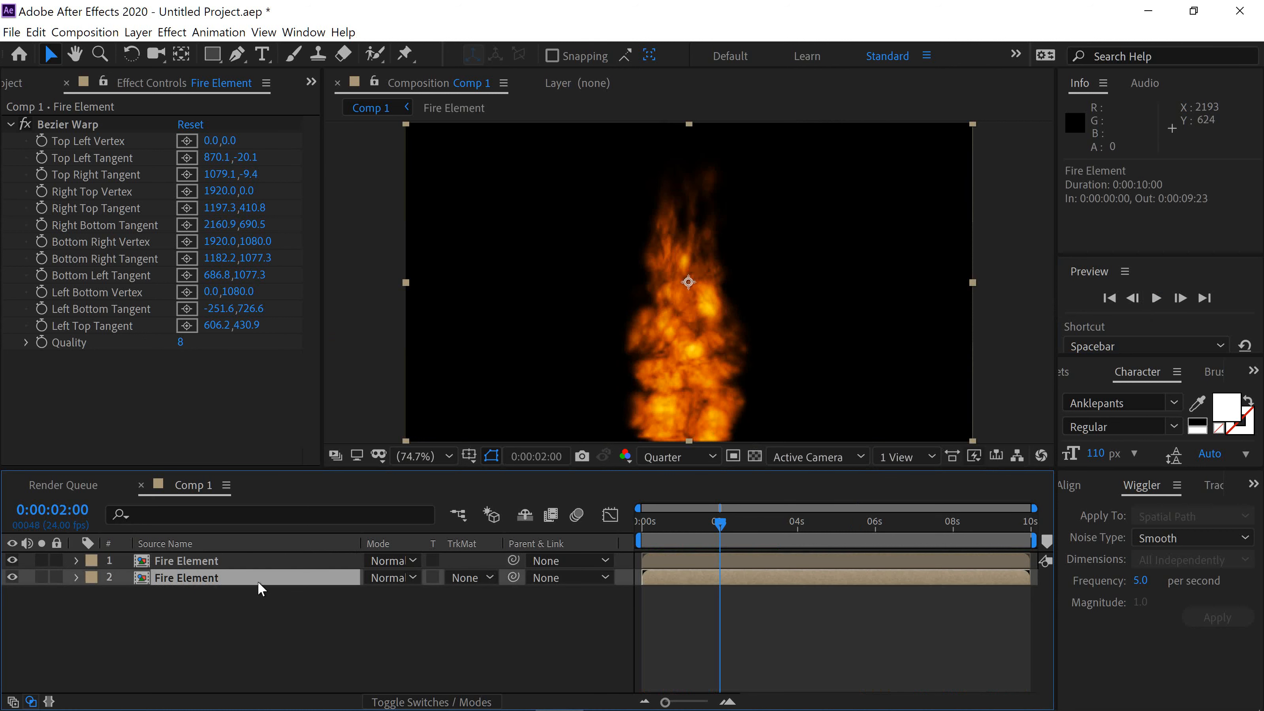
Rename the lower Fire Element copy to Glow and apply the Glow effect to it.
key(Return)
text(Glow)
key(Return)
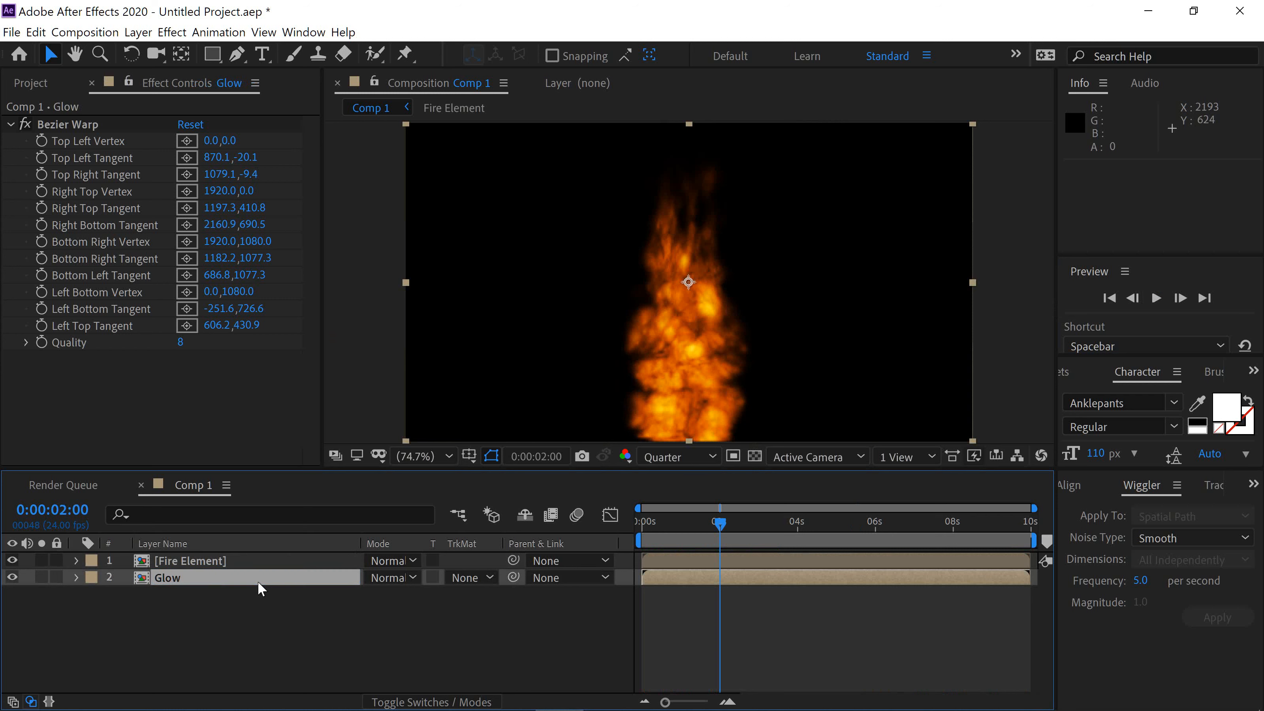
key(ctrl+space)
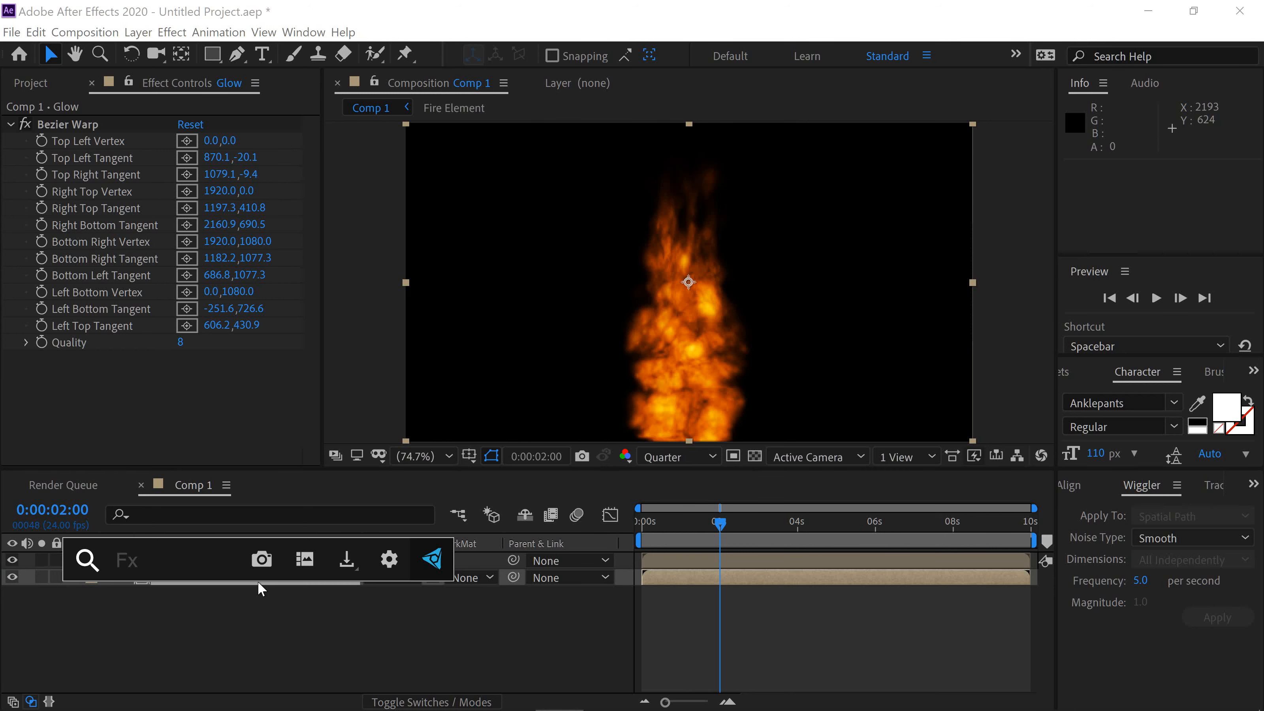
text(glow)
key(Return)
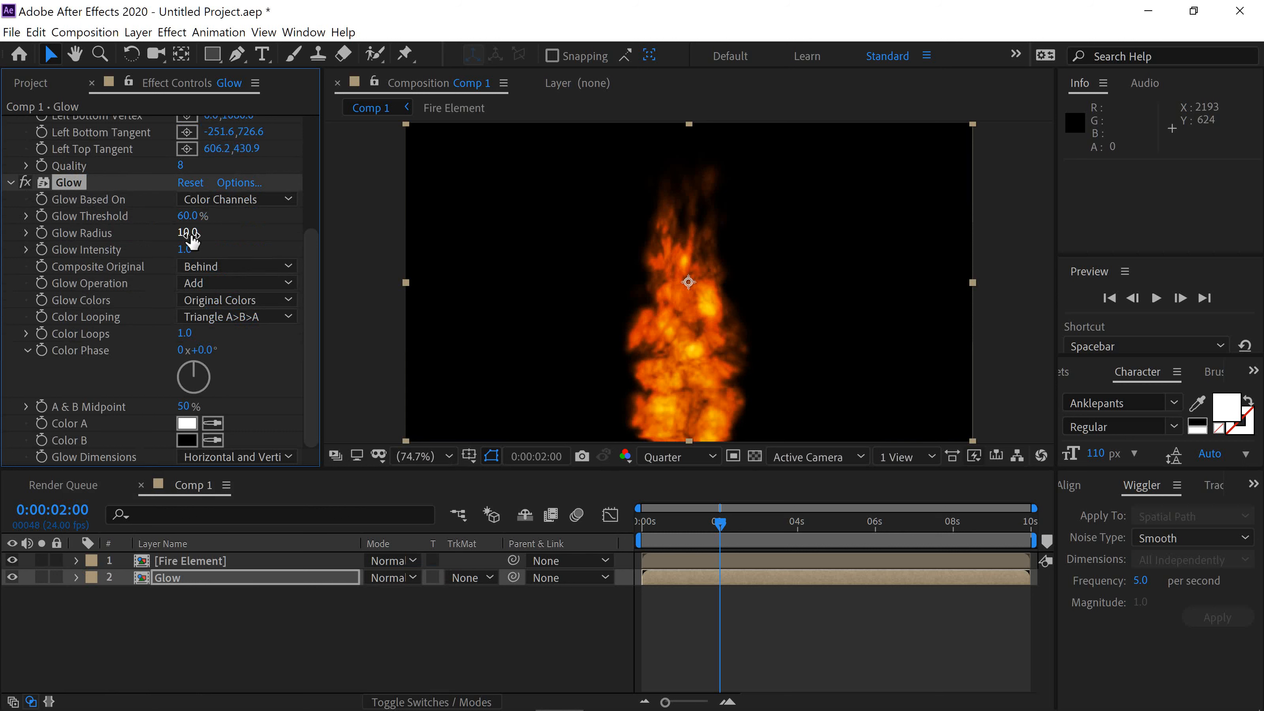
Set the effect's Glow Radius to 222 and Glow Intensity to 1.5 while viewing the Glow layer in solo.
click(42, 577)
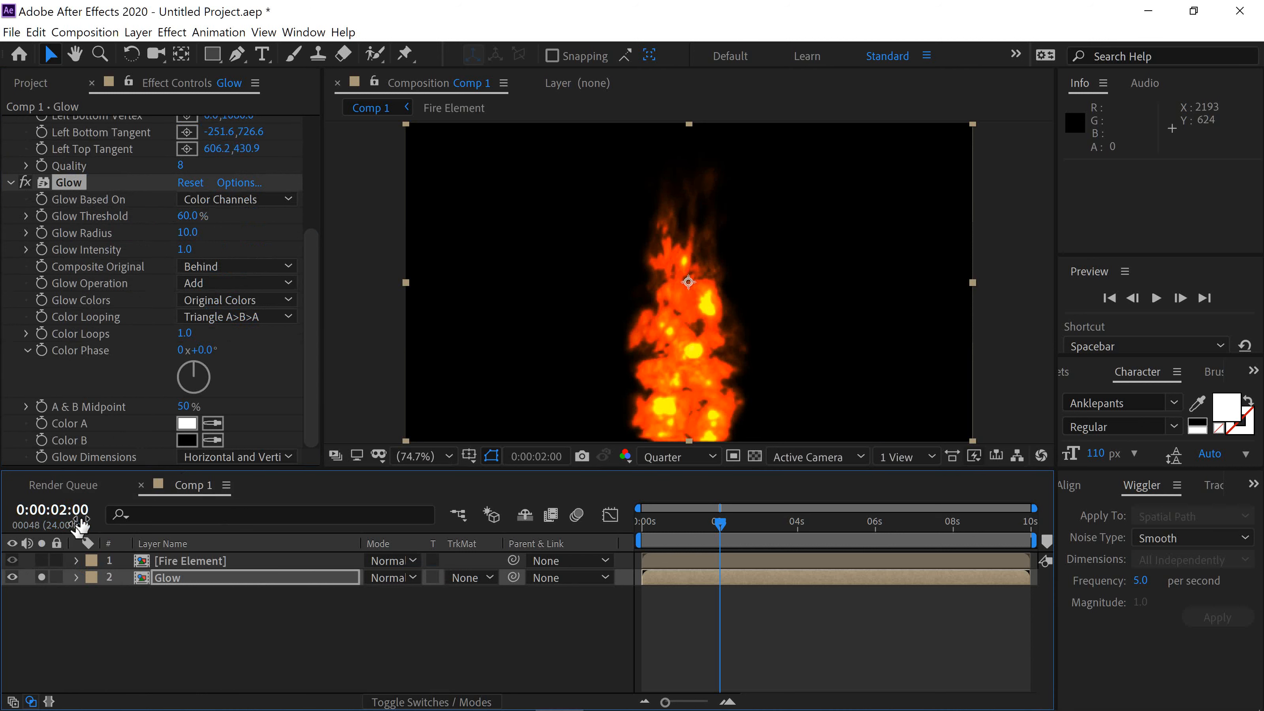
drag(188, 232, 248, 239)
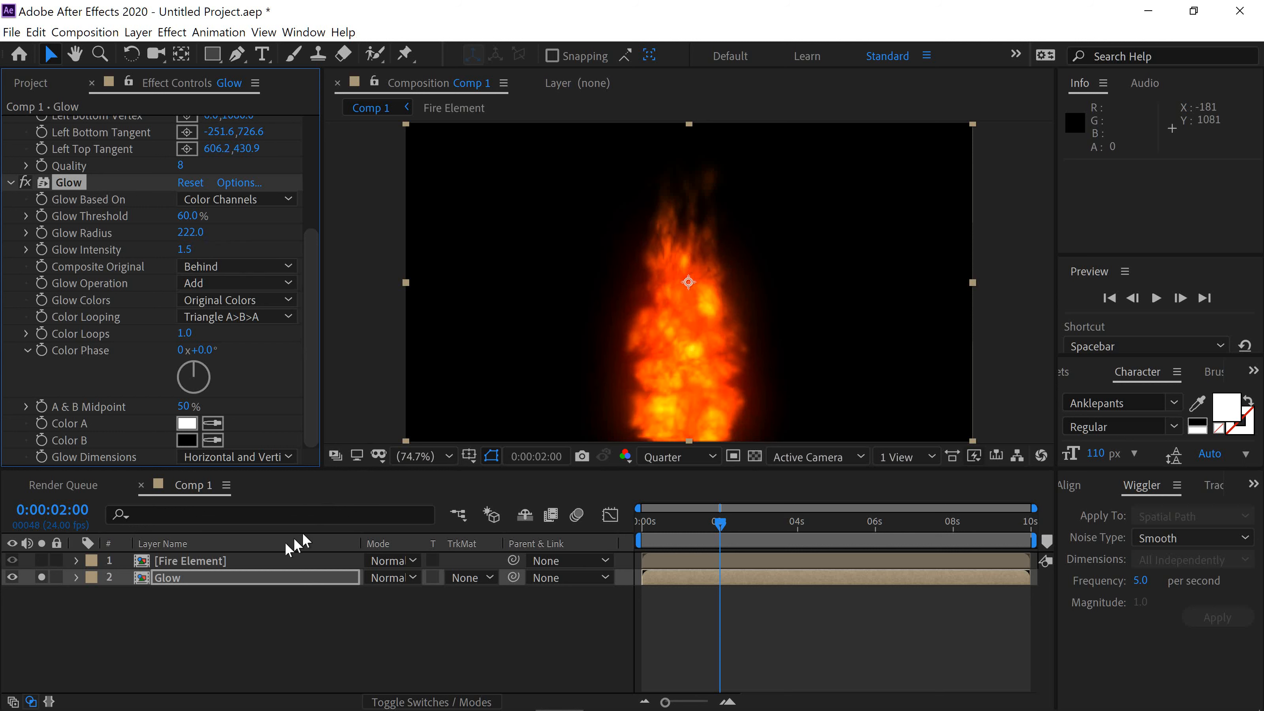
click(42, 577)
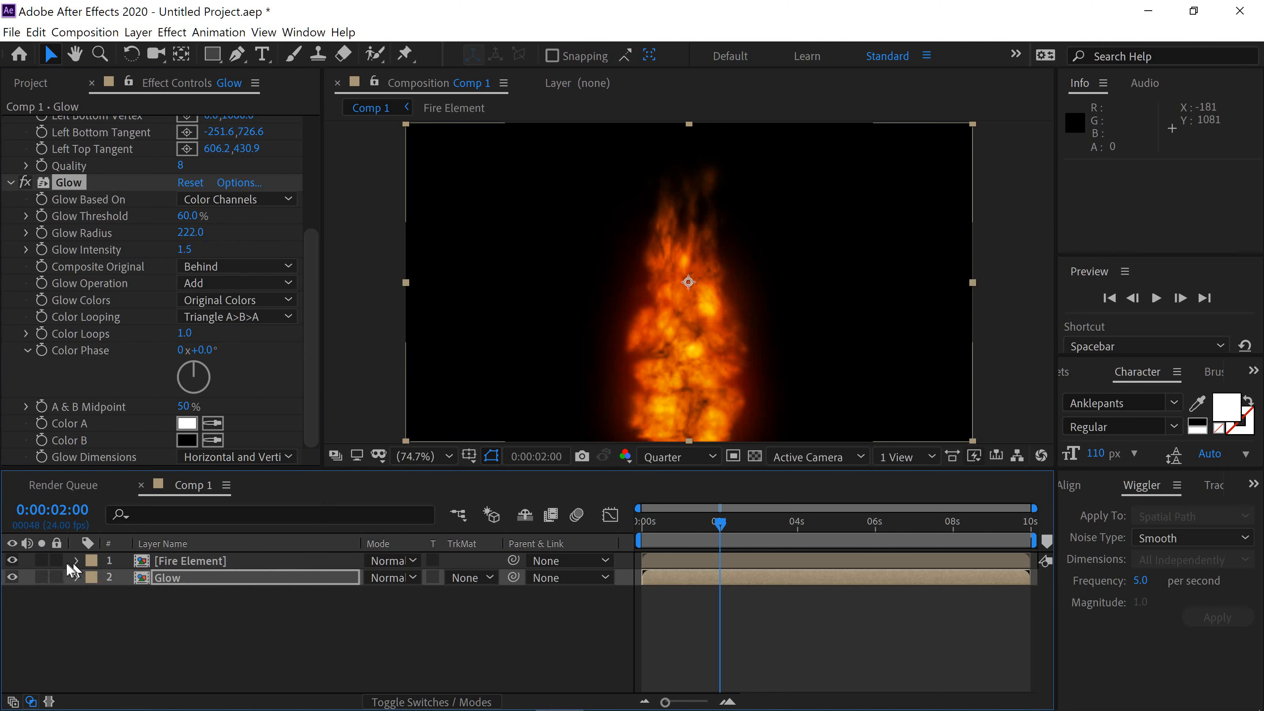
Compare the fire with the Glow layer hidden and shown, and preview the composition from 0:00:00:00.
click(11, 578)
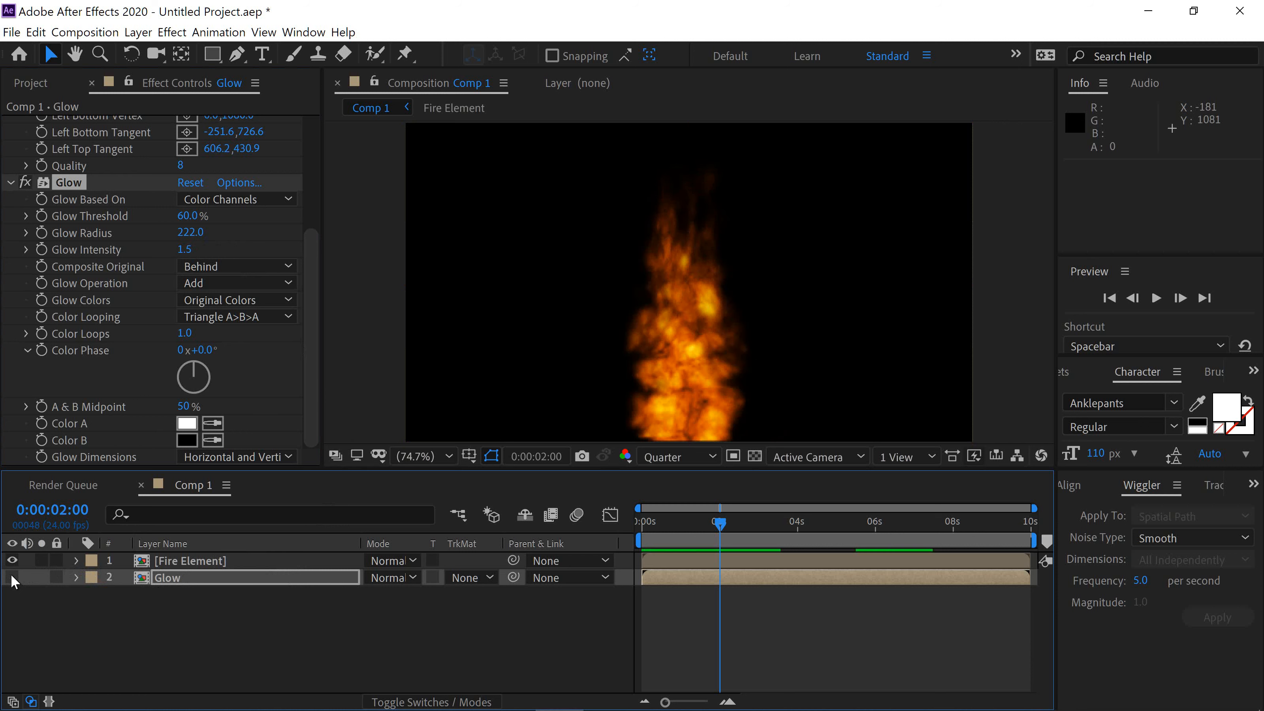
click(12, 578)
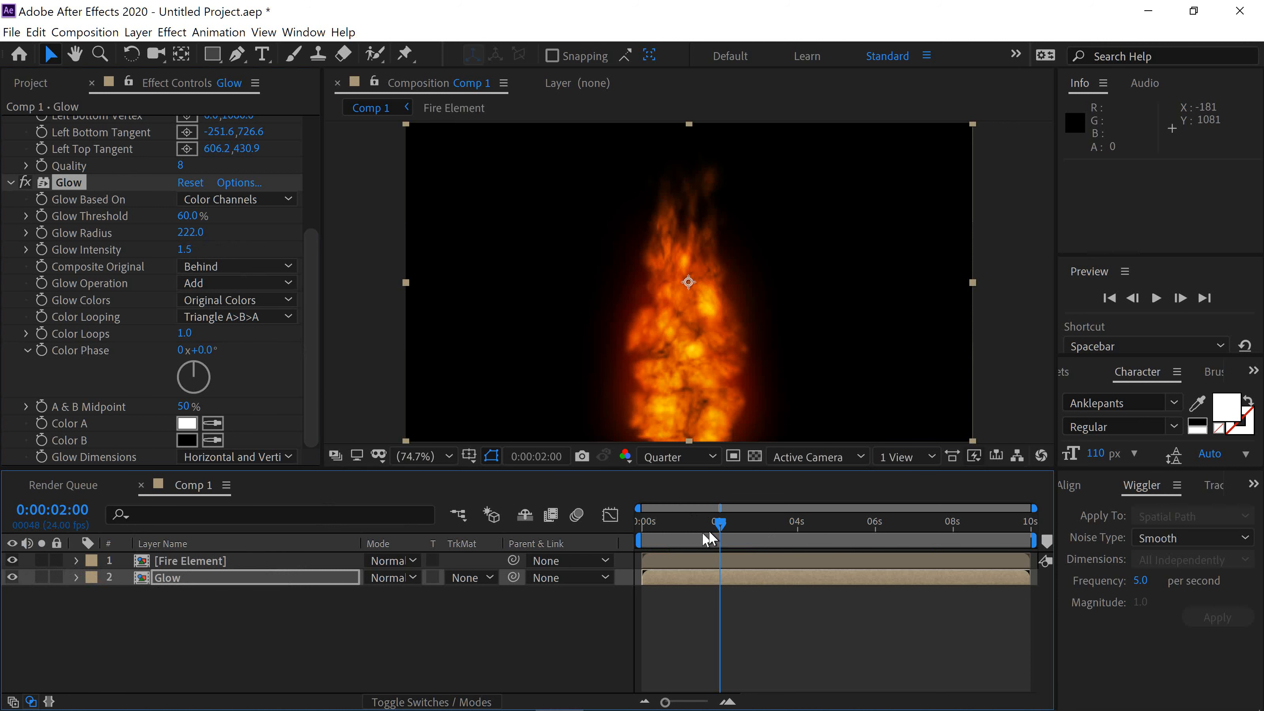
drag(722, 522, 636, 533)
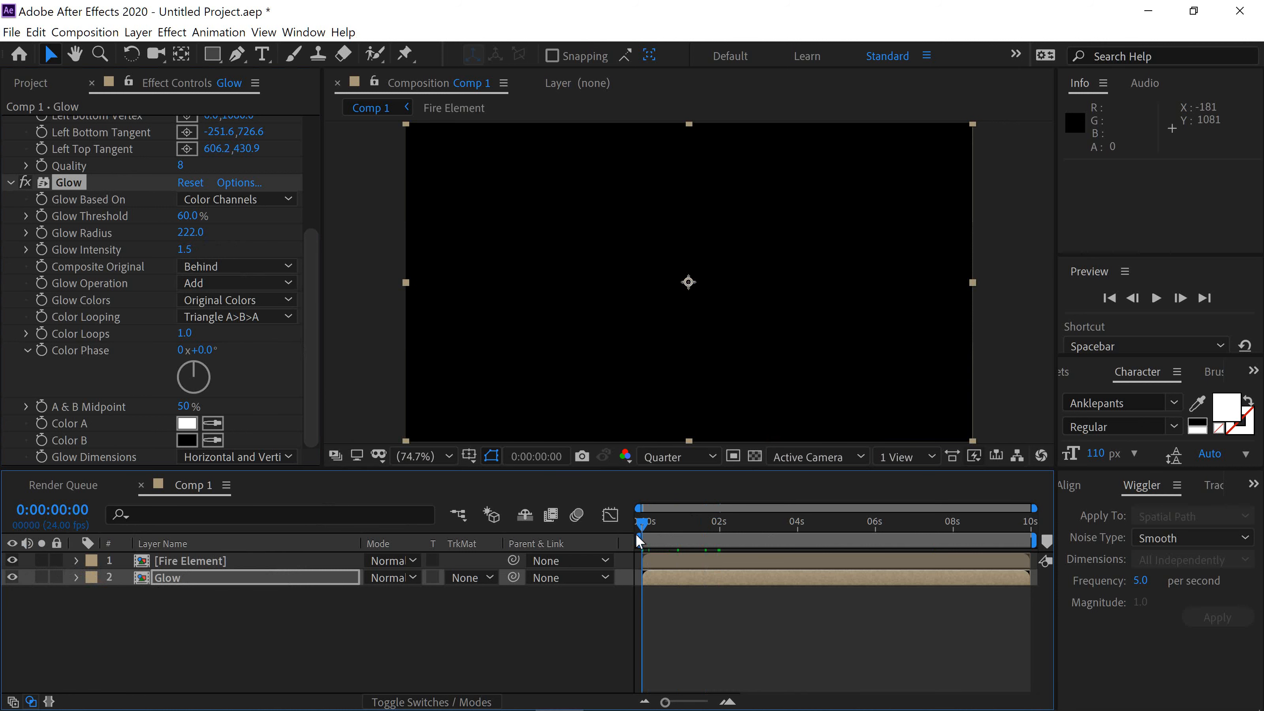
click(1156, 297)
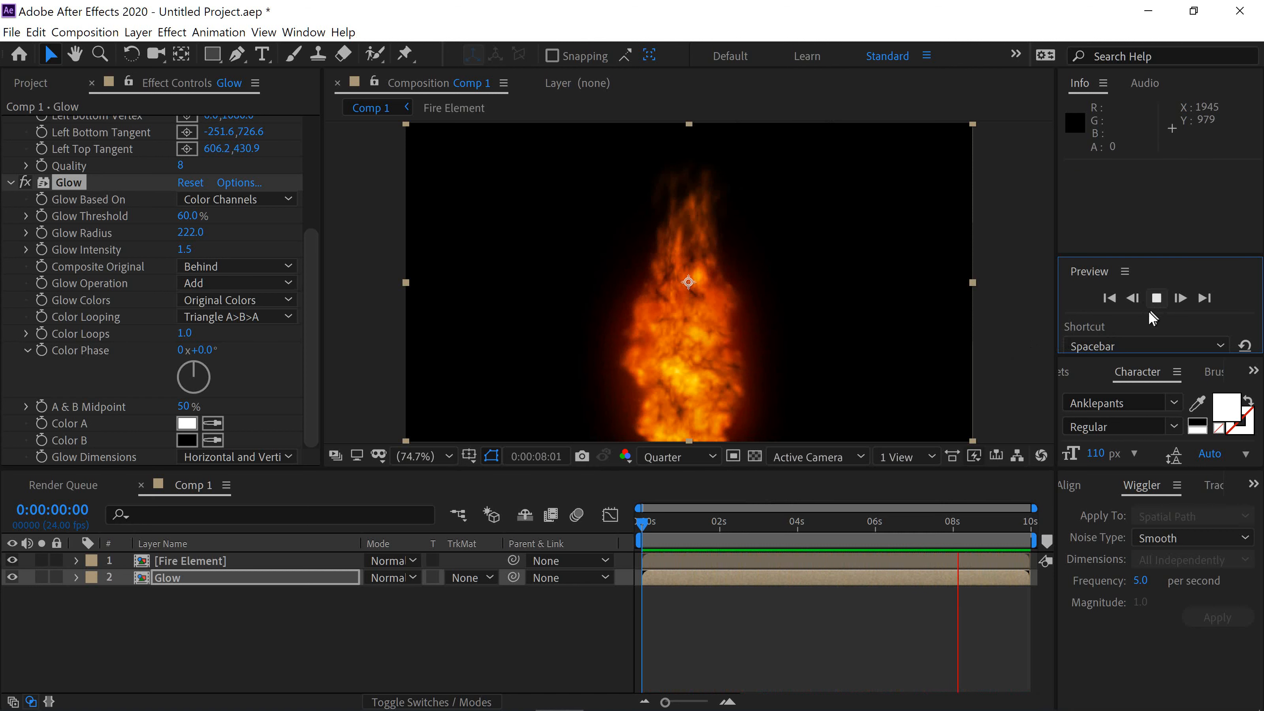
mouse_move(1065, 710)
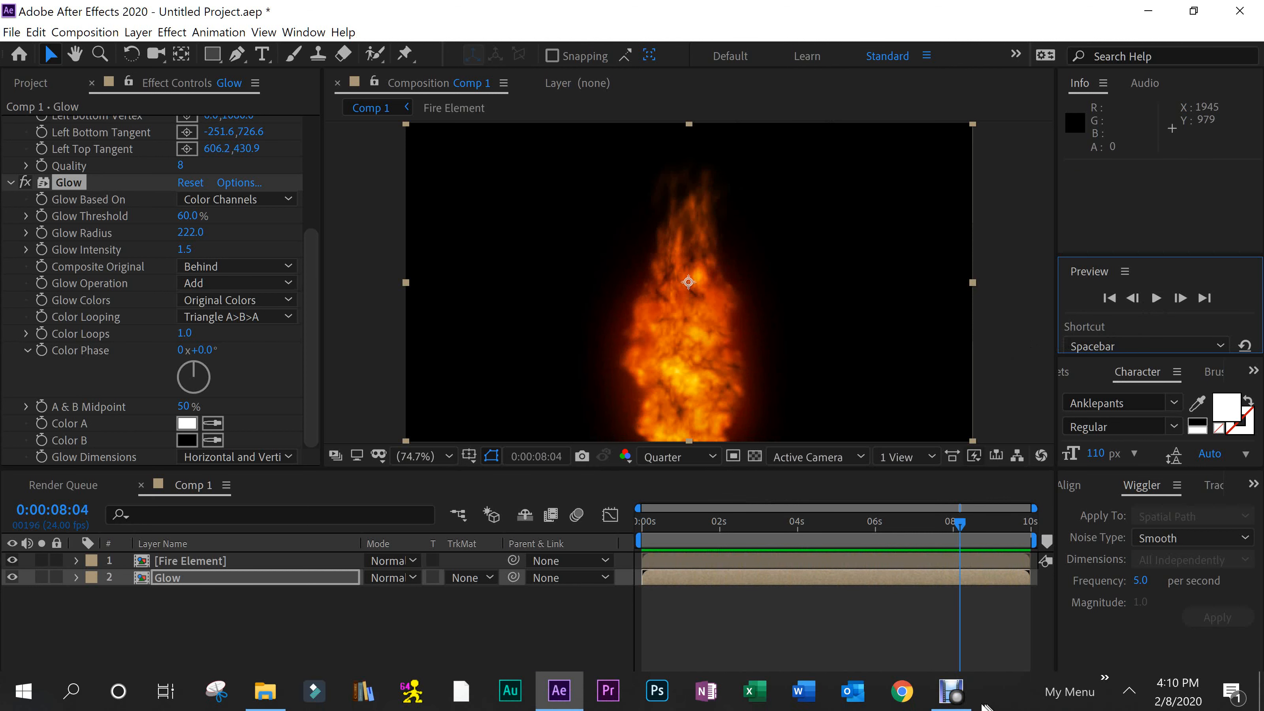